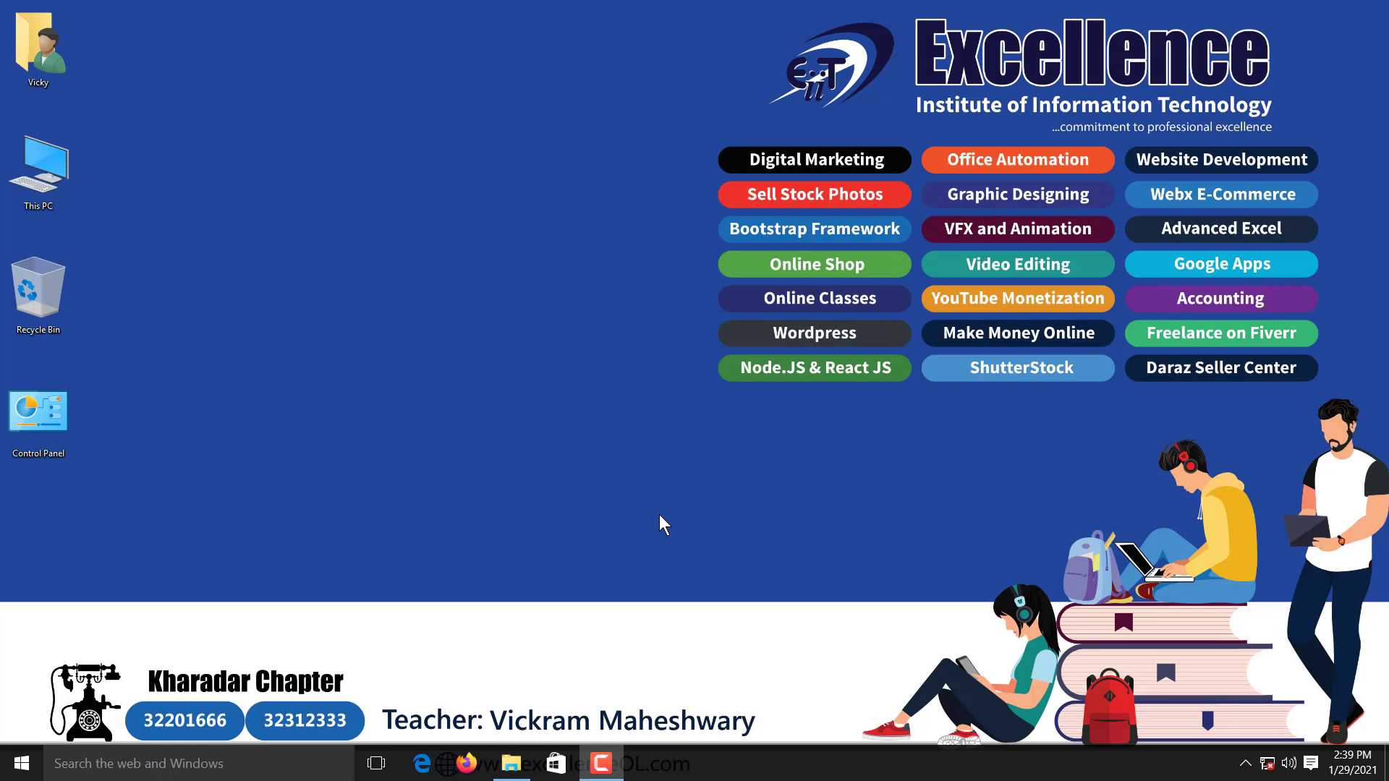
Step: Open the 01 Addition workbook from the Excel exercise files folder
left_click(511, 763)
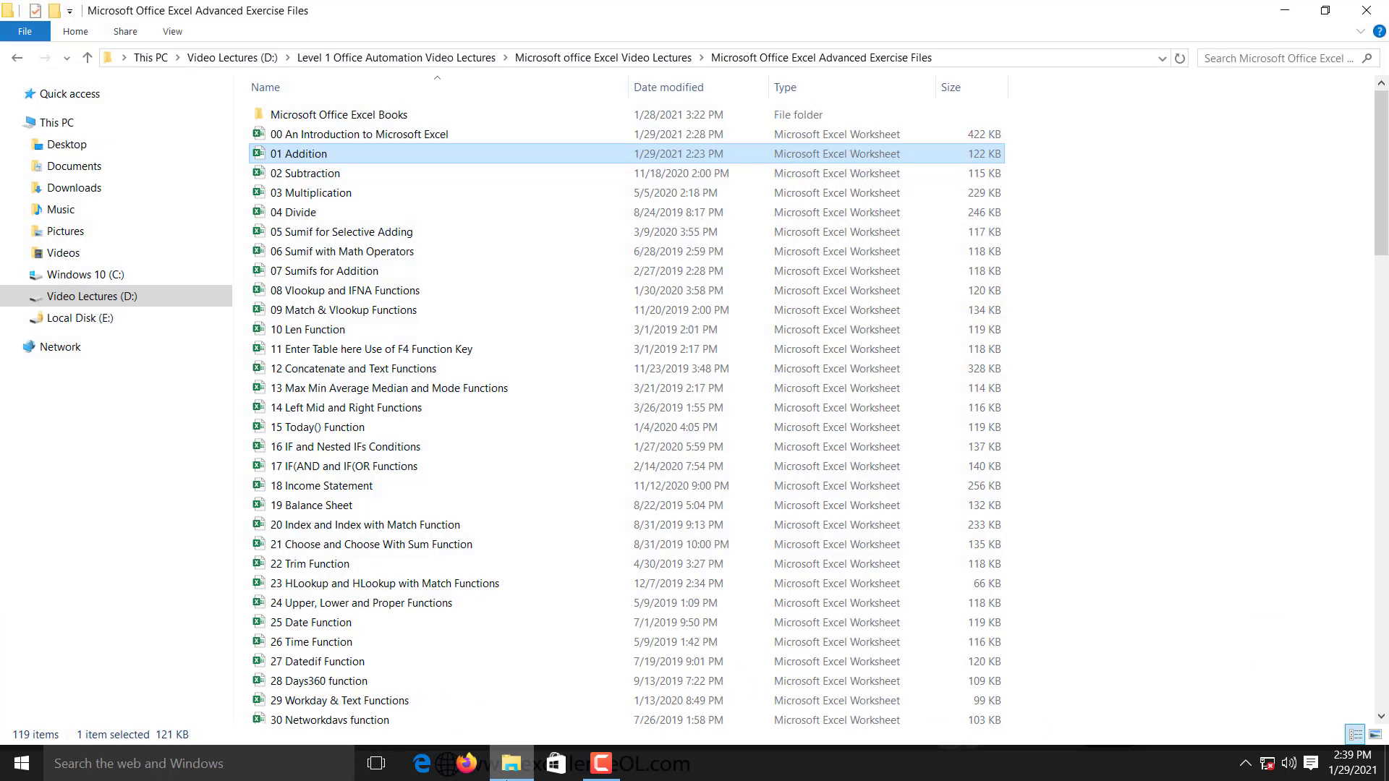
double_click(359, 155)
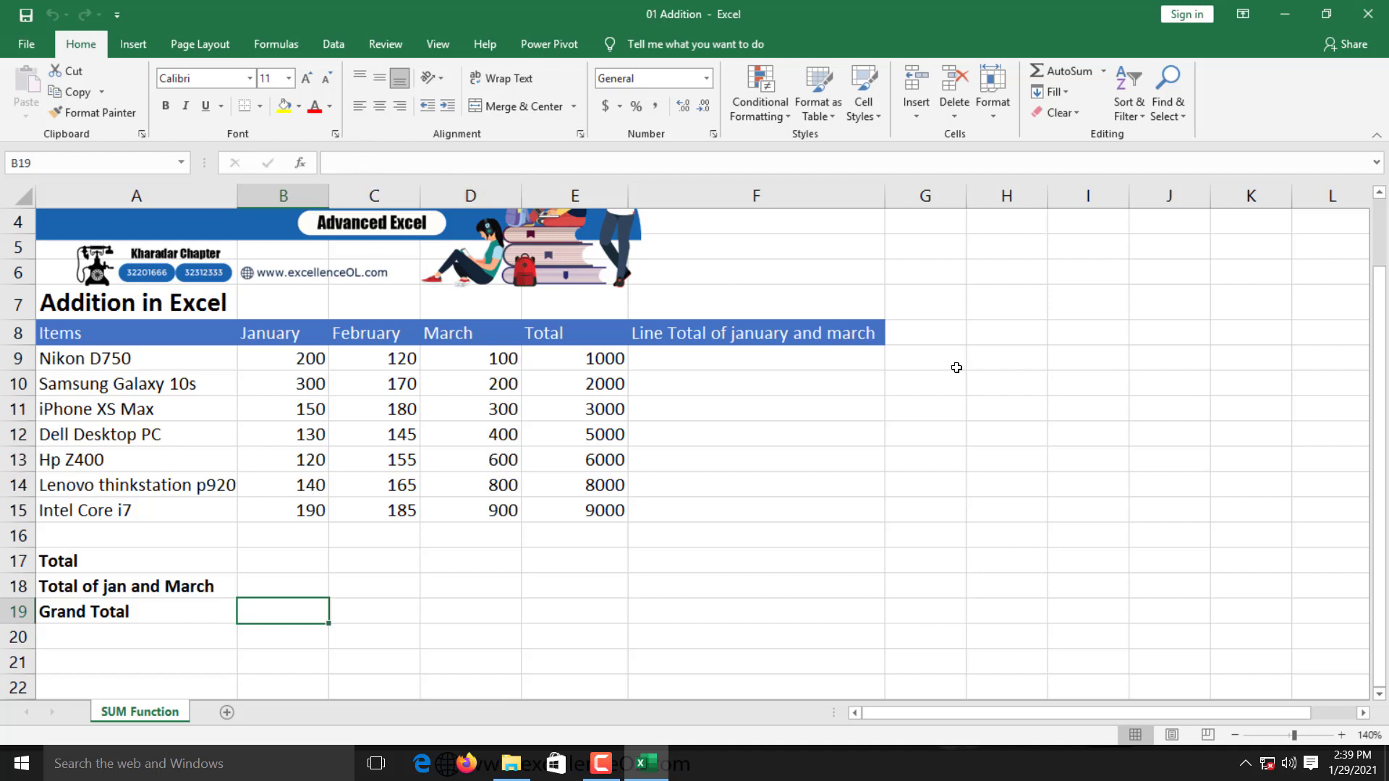
Step: Delete the old 1000–9000 totals in E9:E15 so the Total column is empty
left_click_drag(1385, 396, 1109, 225)
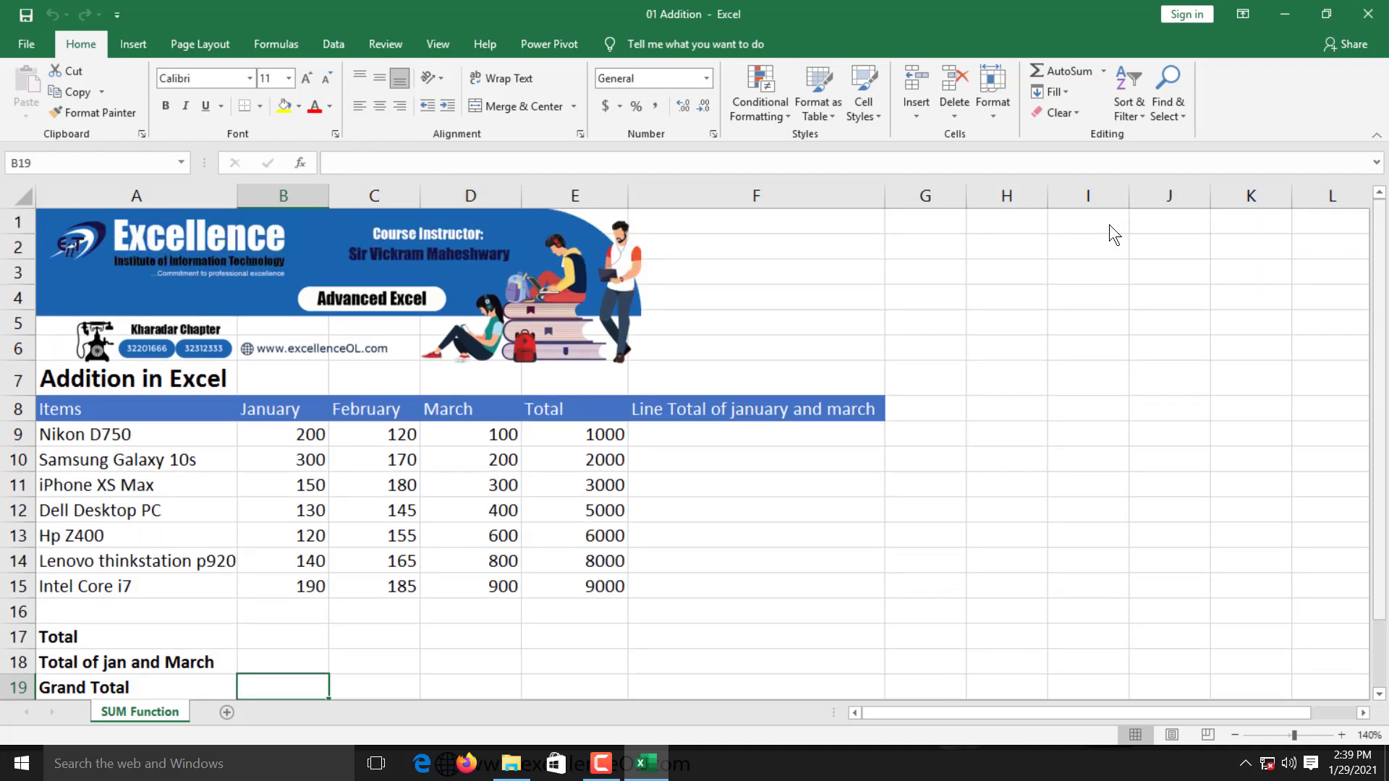
left_click_drag(1378, 329, 1386, 438)
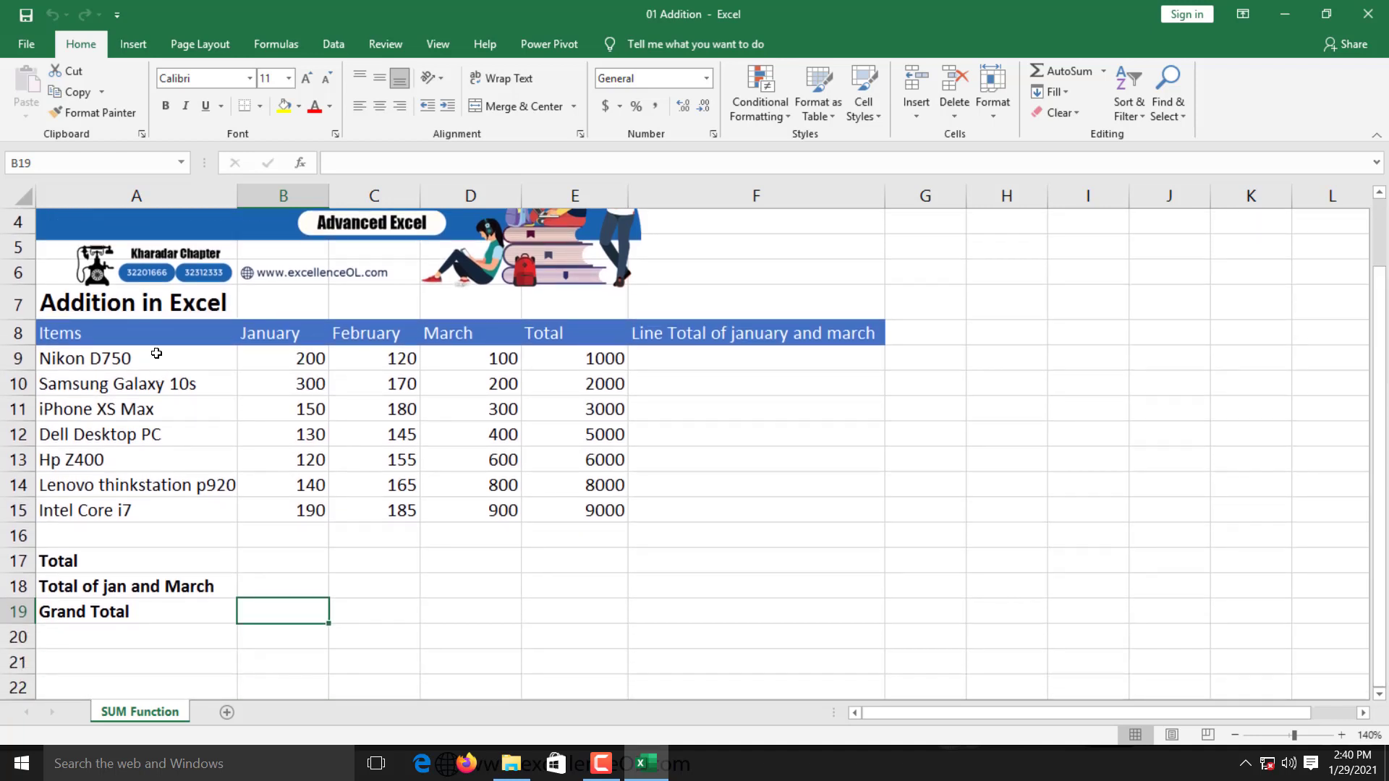
left_click_drag(170, 332, 183, 512)
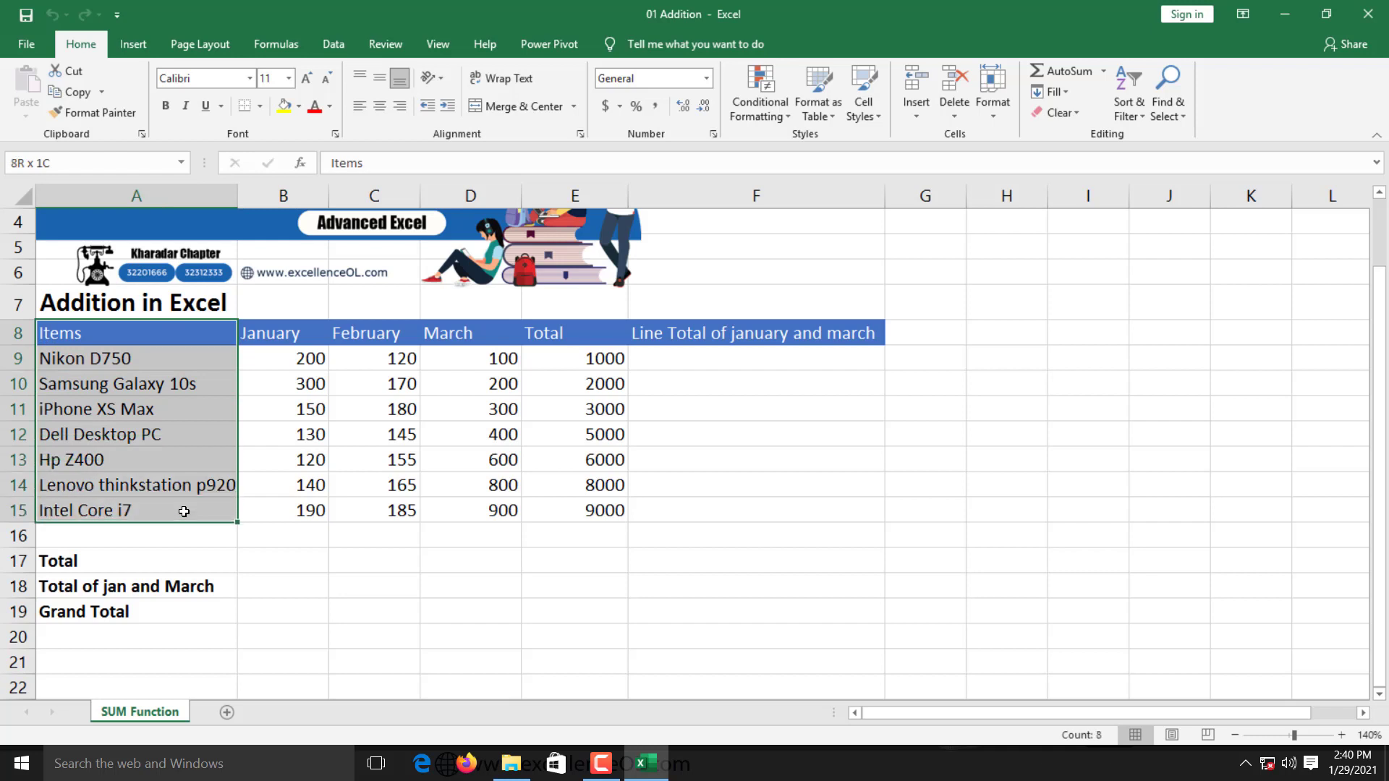
left_click_drag(304, 332, 453, 508)
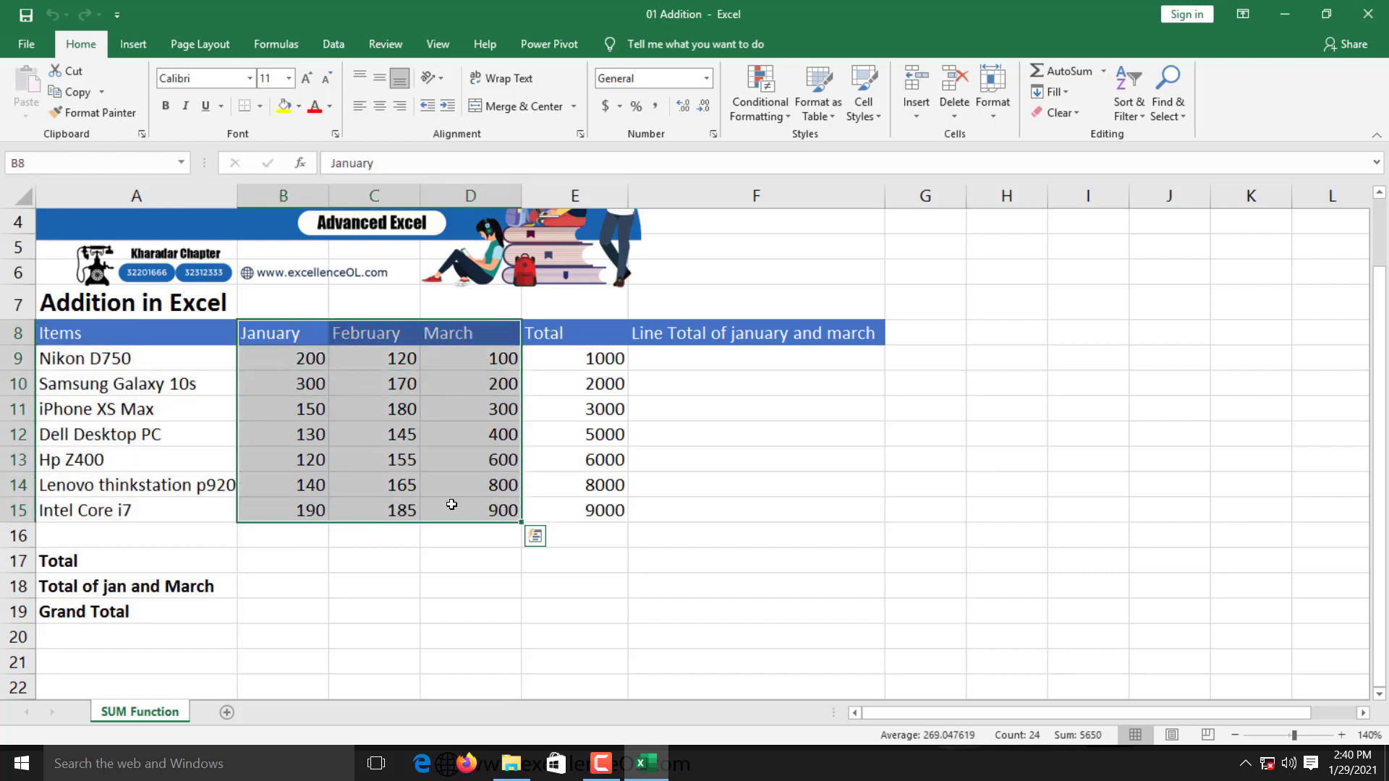
left_click(312, 363)
left_click_drag(312, 362, 499, 508)
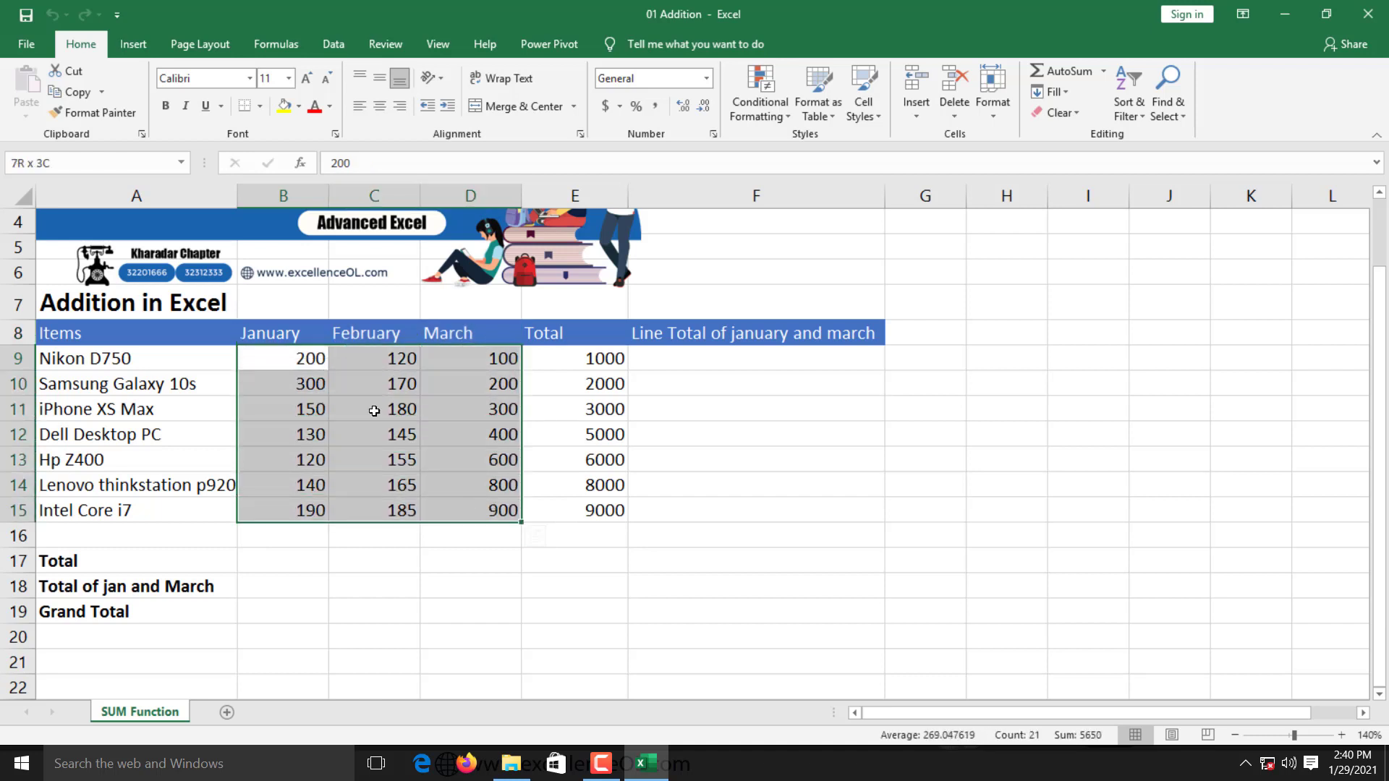
left_click_drag(600, 358, 611, 510)
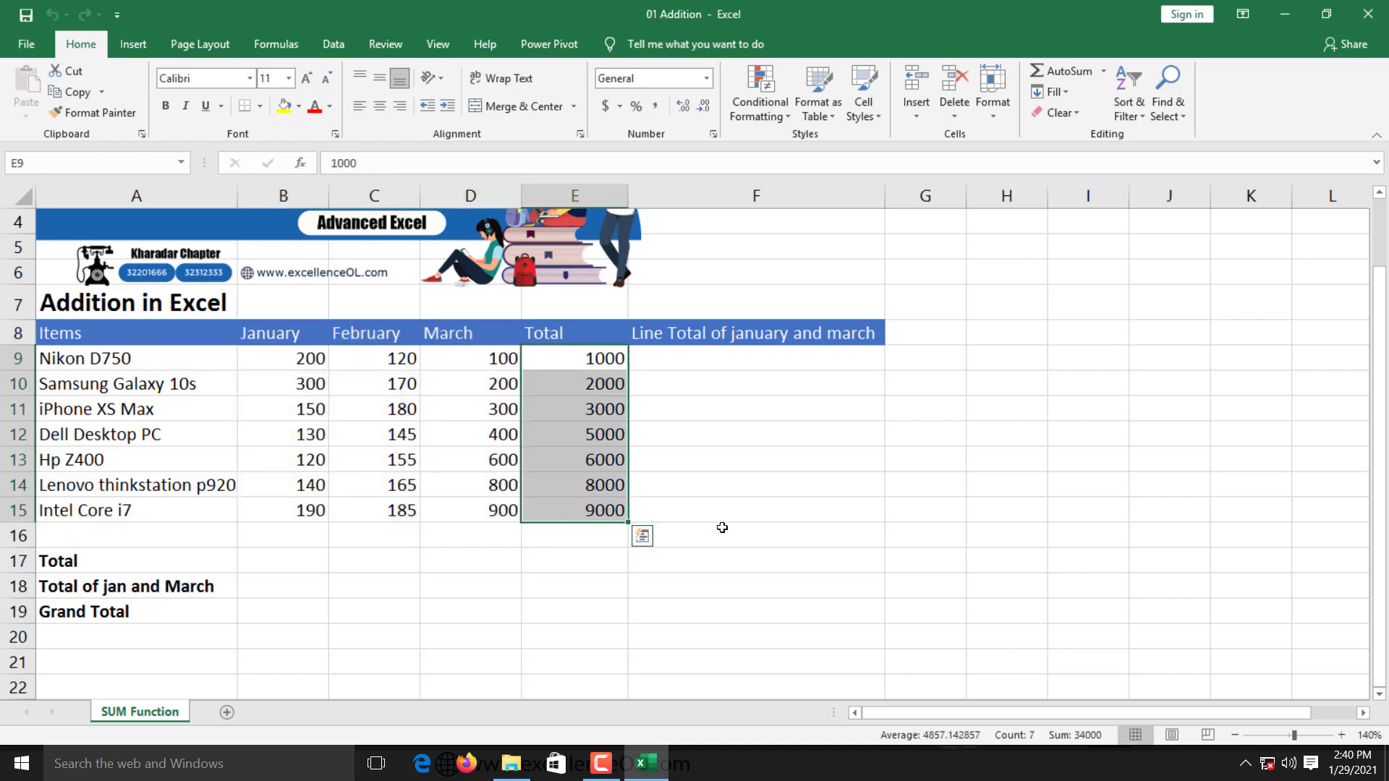
key("Delete")
key("Left")
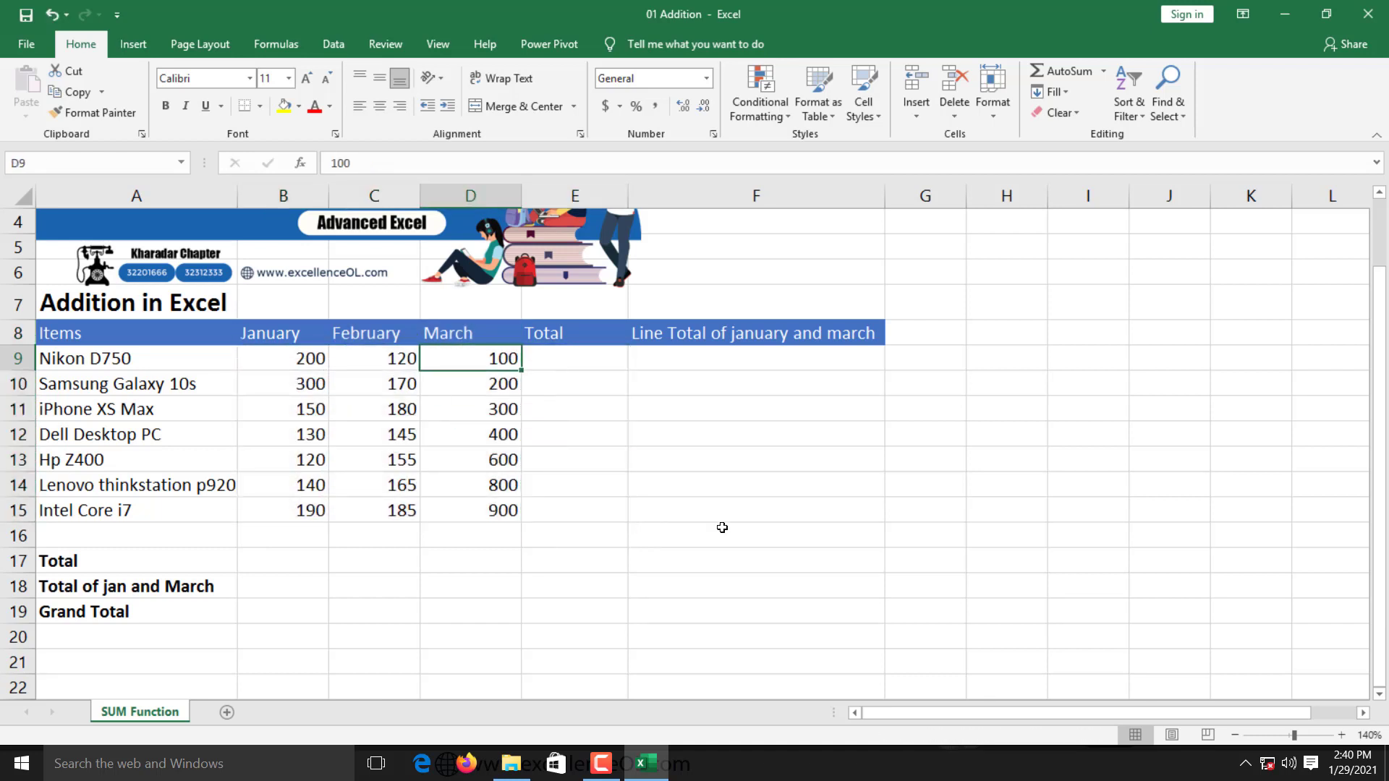
key("Left")
key("Left")
key("Right")
key("Right")
key("Right")
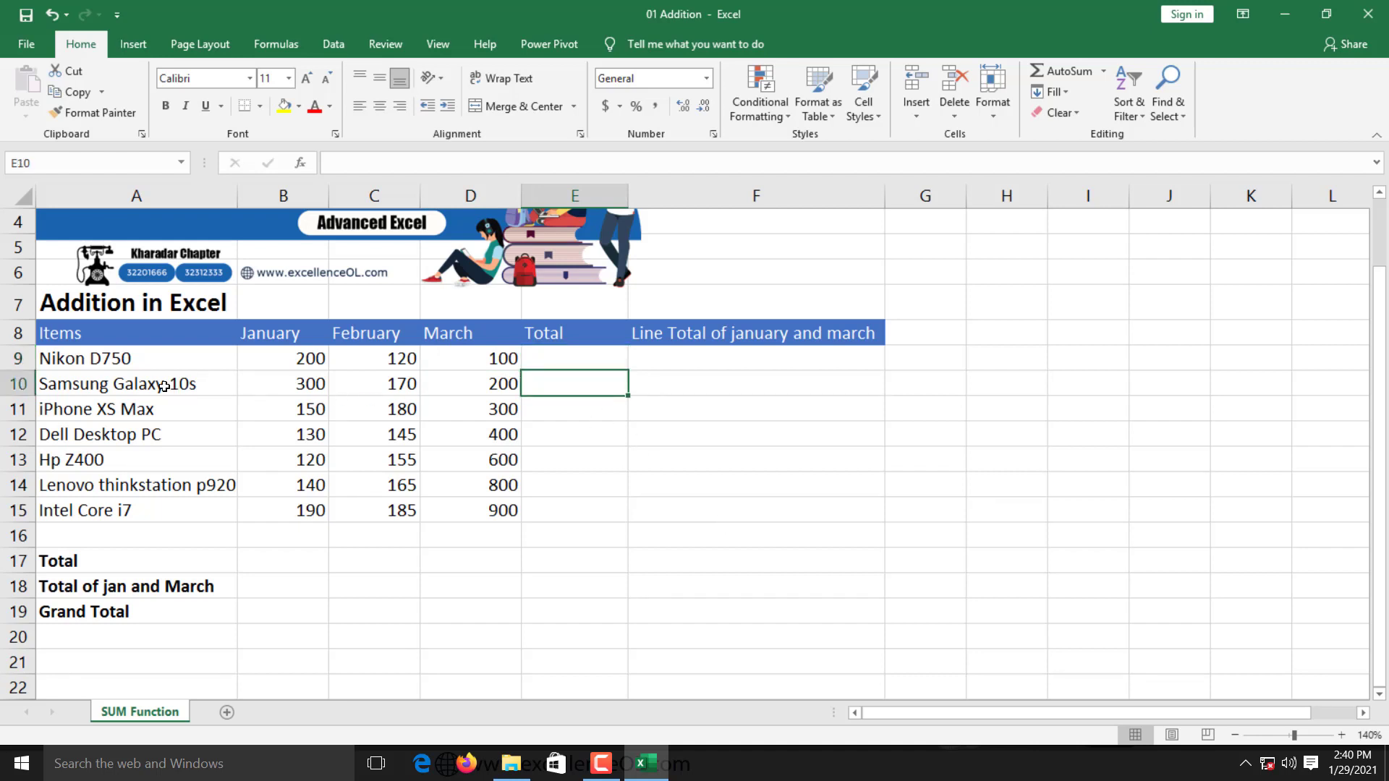
left_click_drag(165, 386, 552, 382)
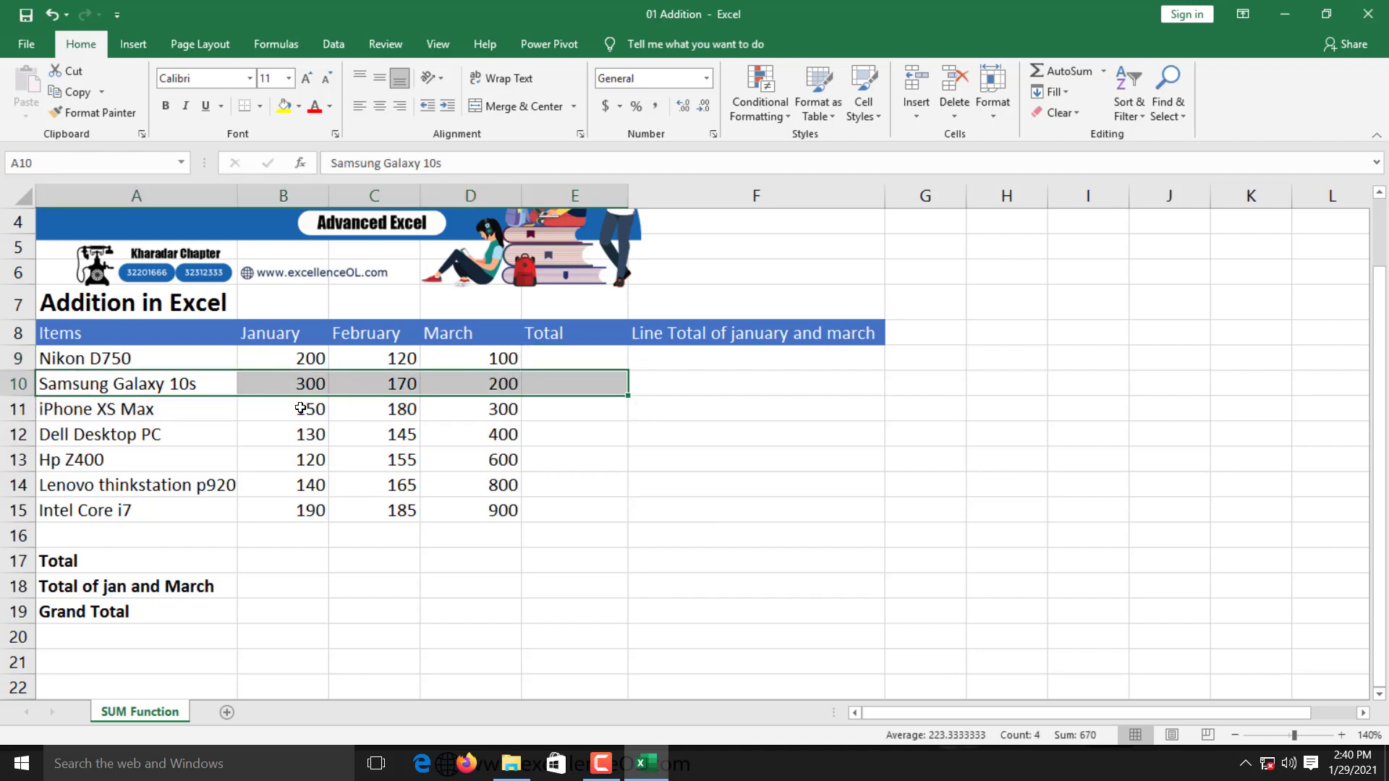
left_click_drag(304, 409, 499, 409)
left_click(592, 414)
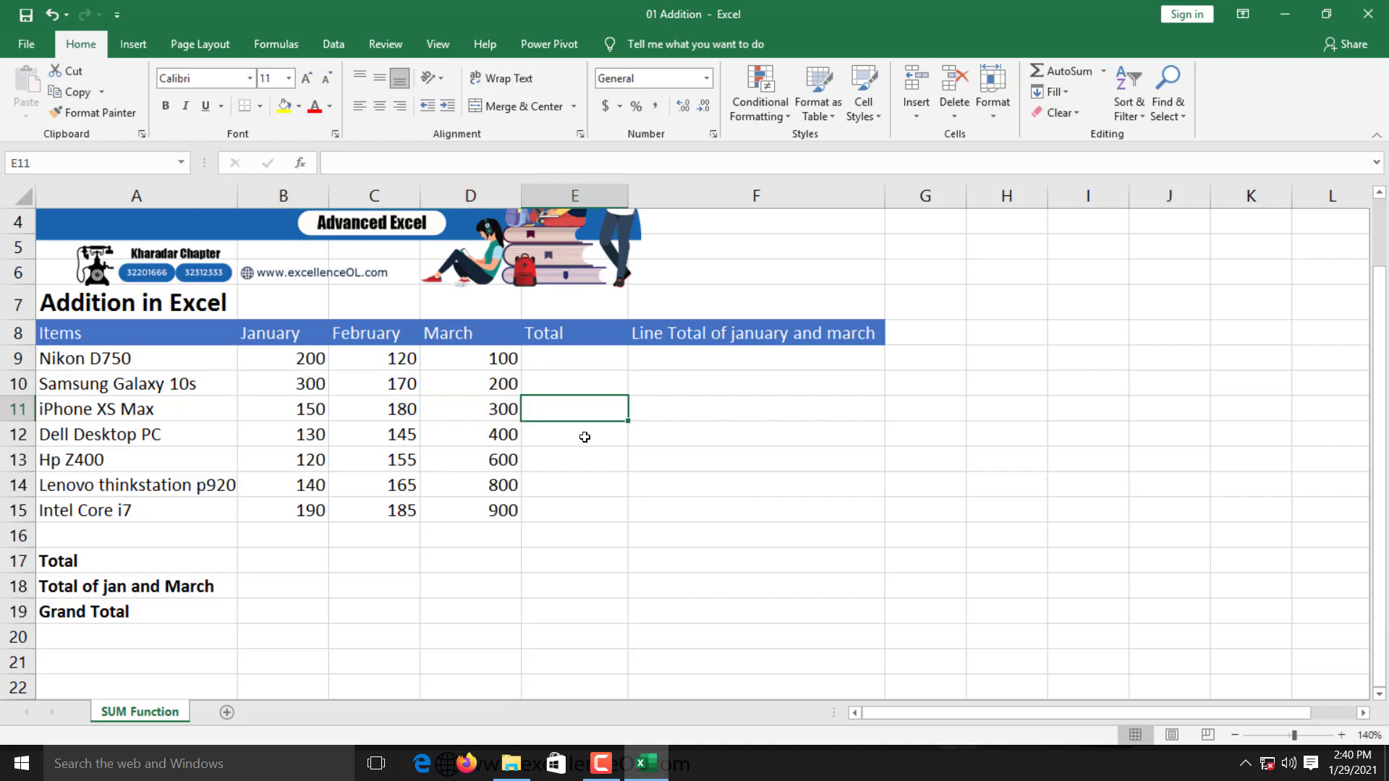
left_click(291, 558)
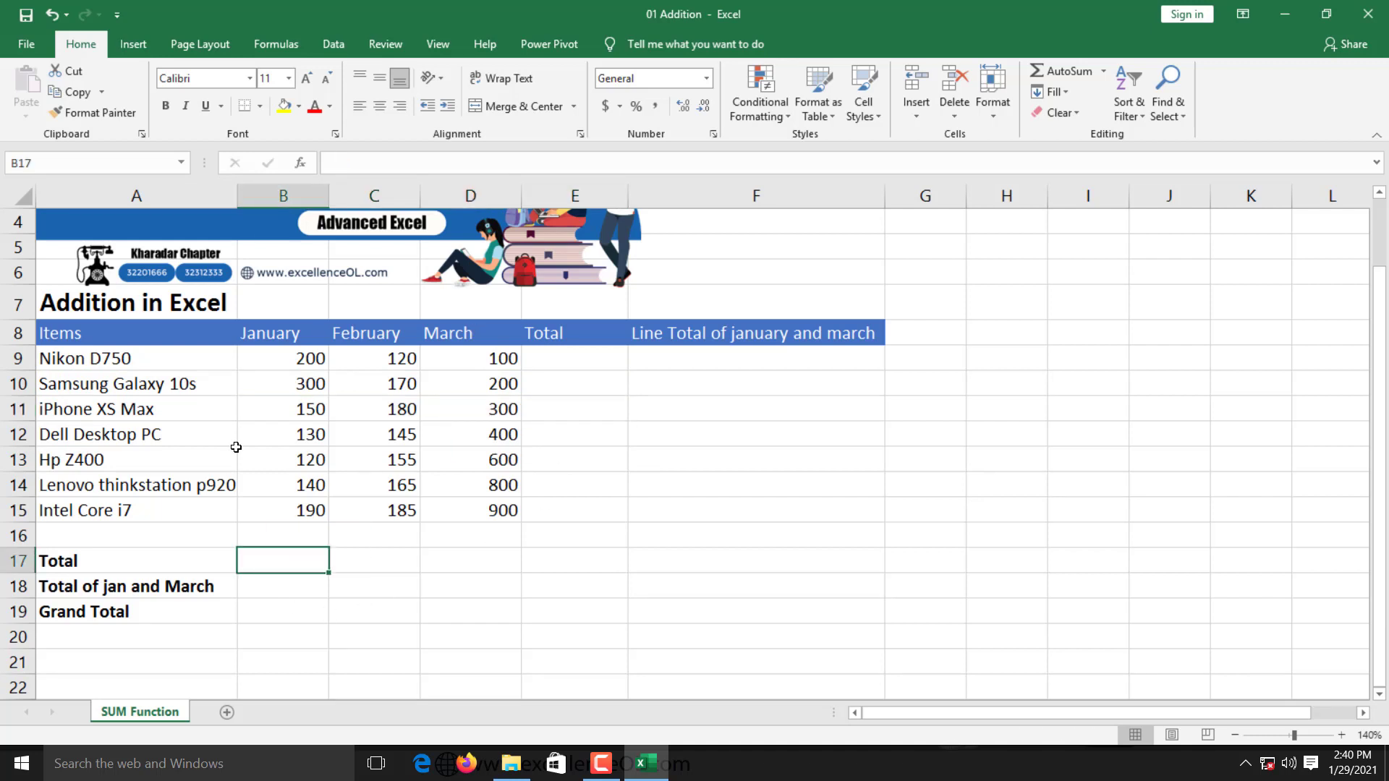
left_click_drag(296, 362, 291, 517)
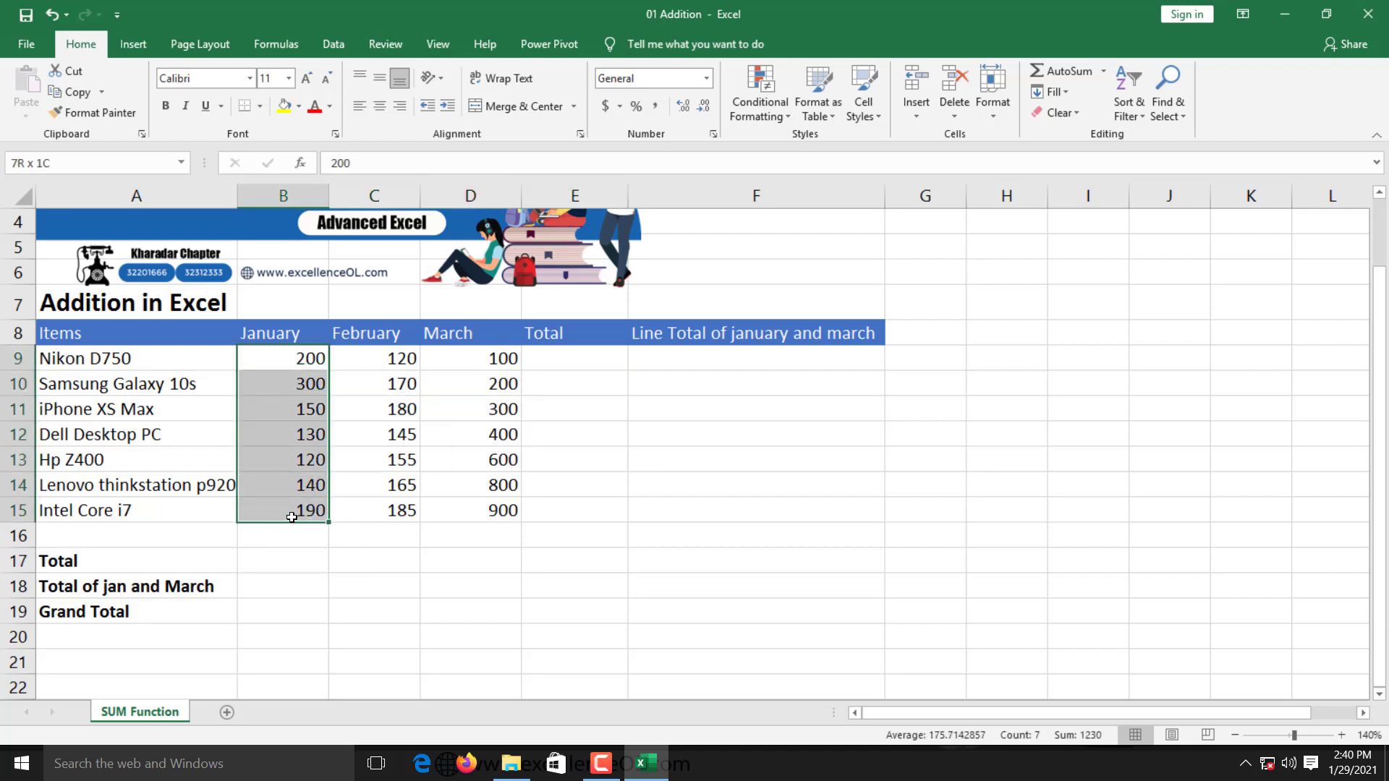
left_click(283, 567)
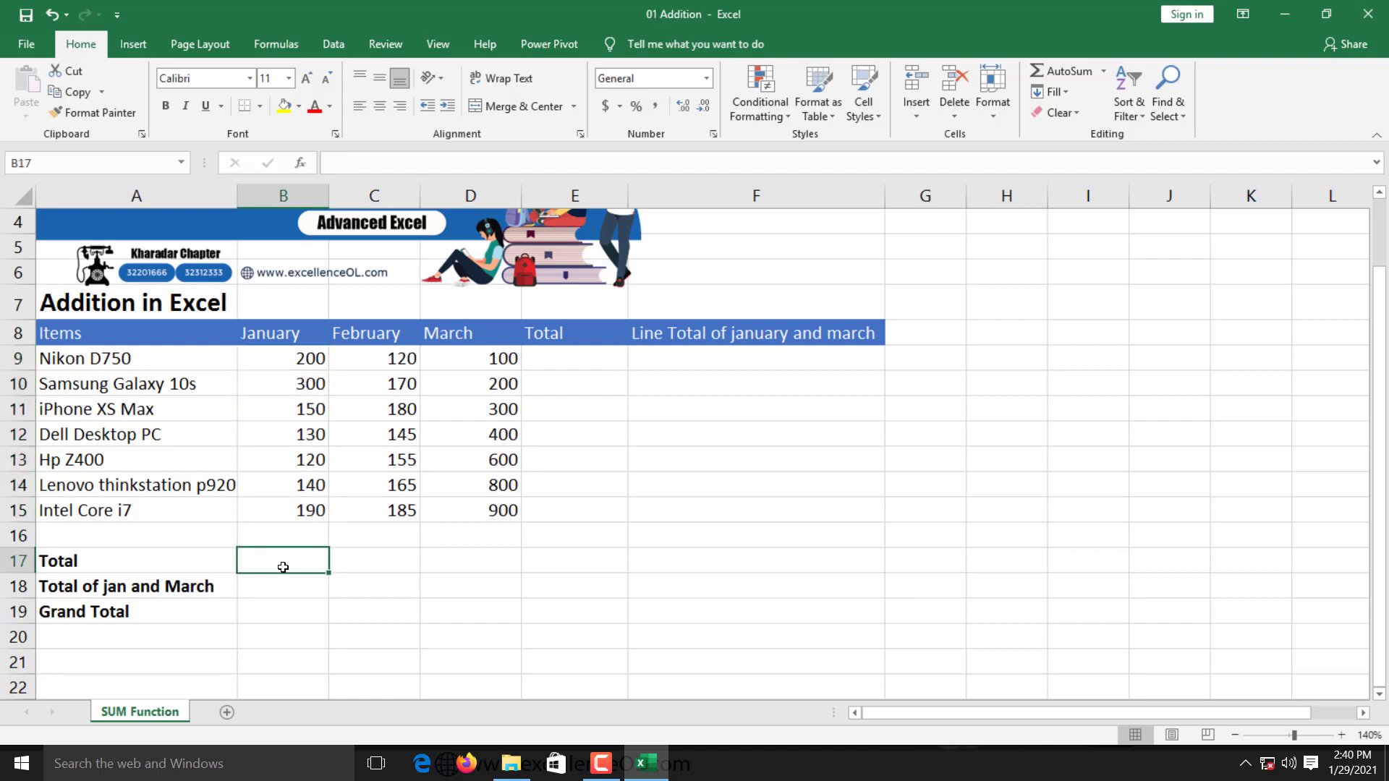
left_click(409, 568)
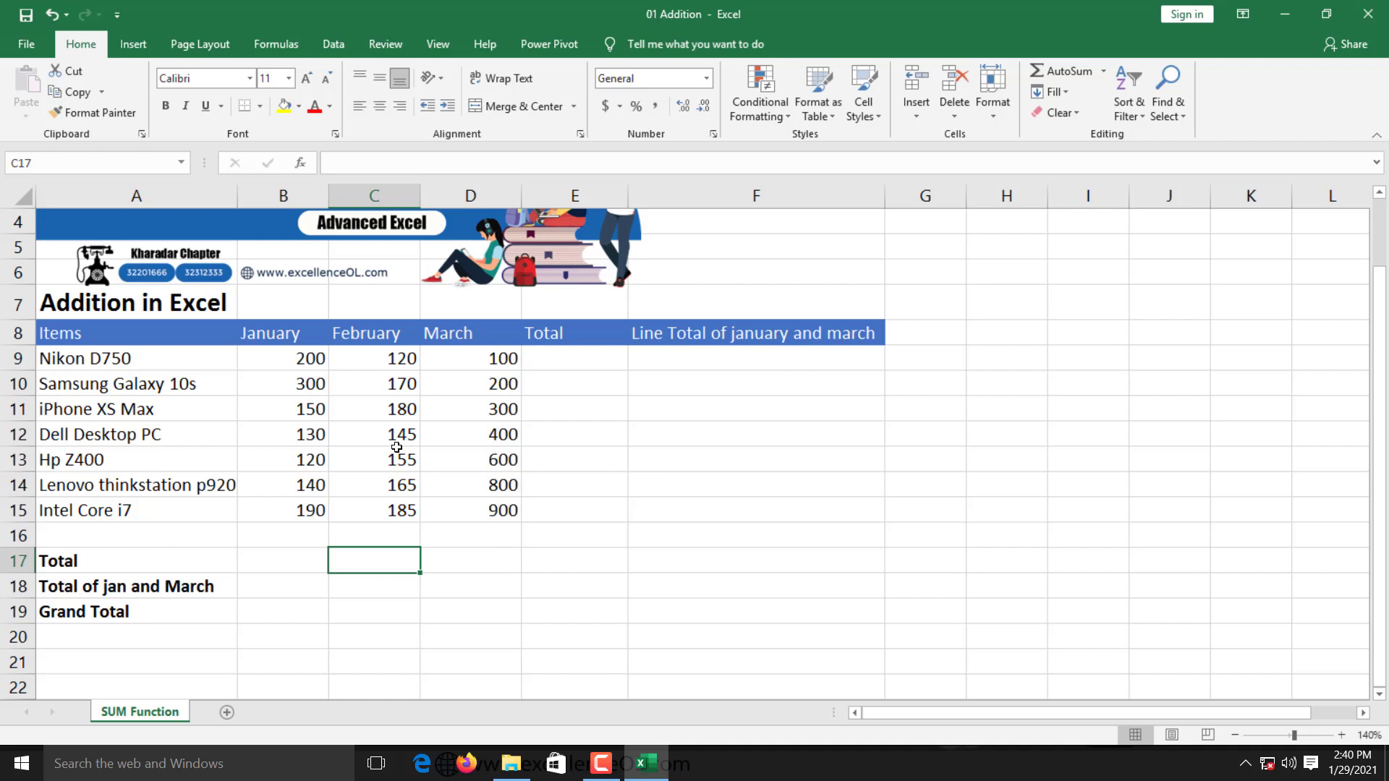
key("Right")
left_click(285, 589)
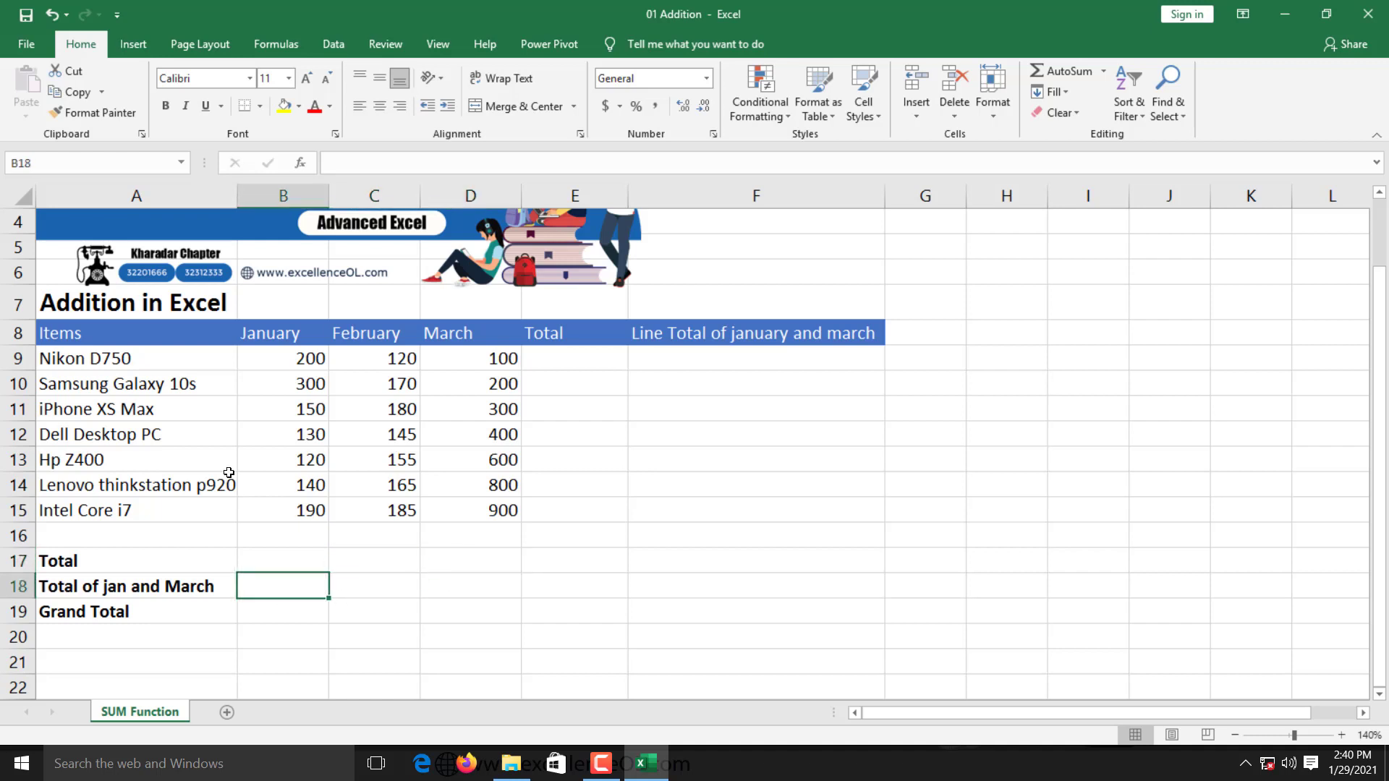
left_click_drag(308, 359, 306, 510)
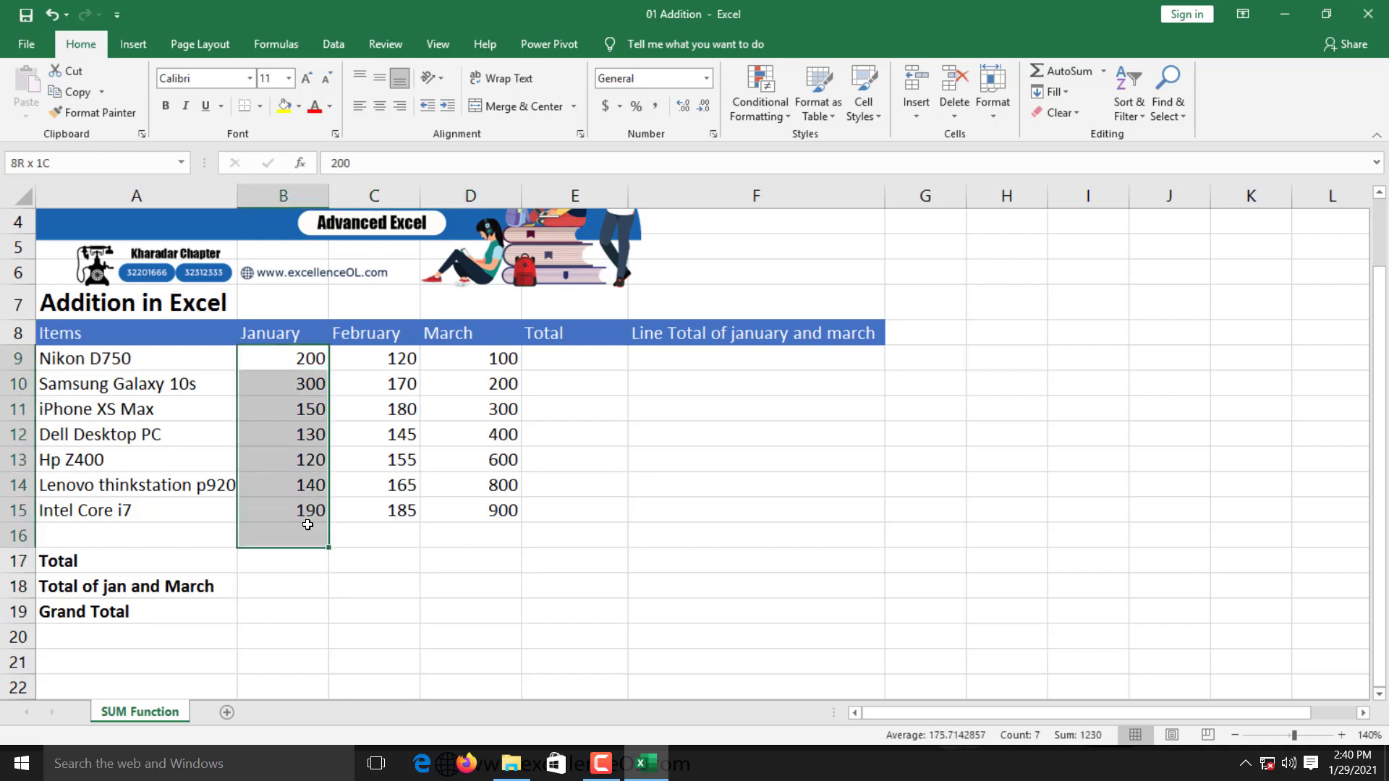
left_click_drag(489, 356, 476, 506)
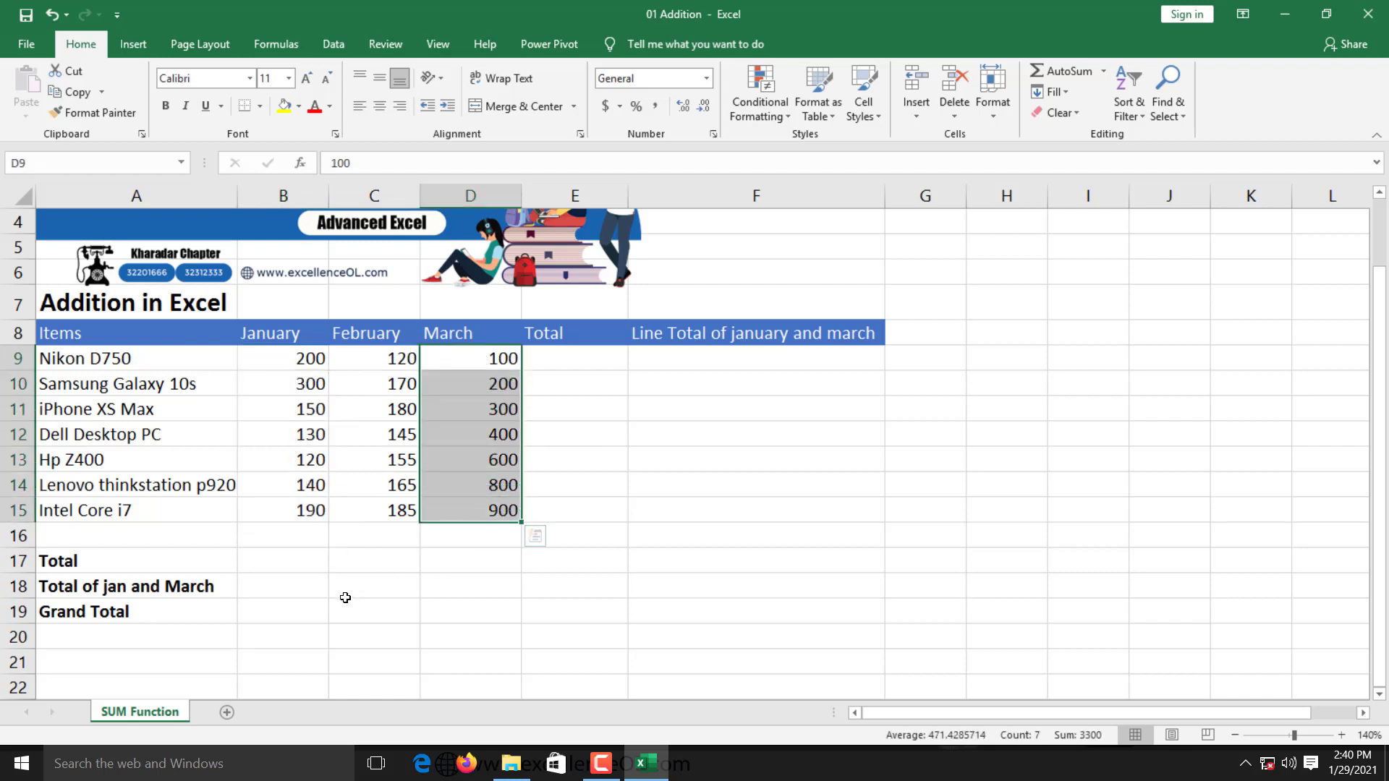
left_click_drag(396, 361, 378, 507)
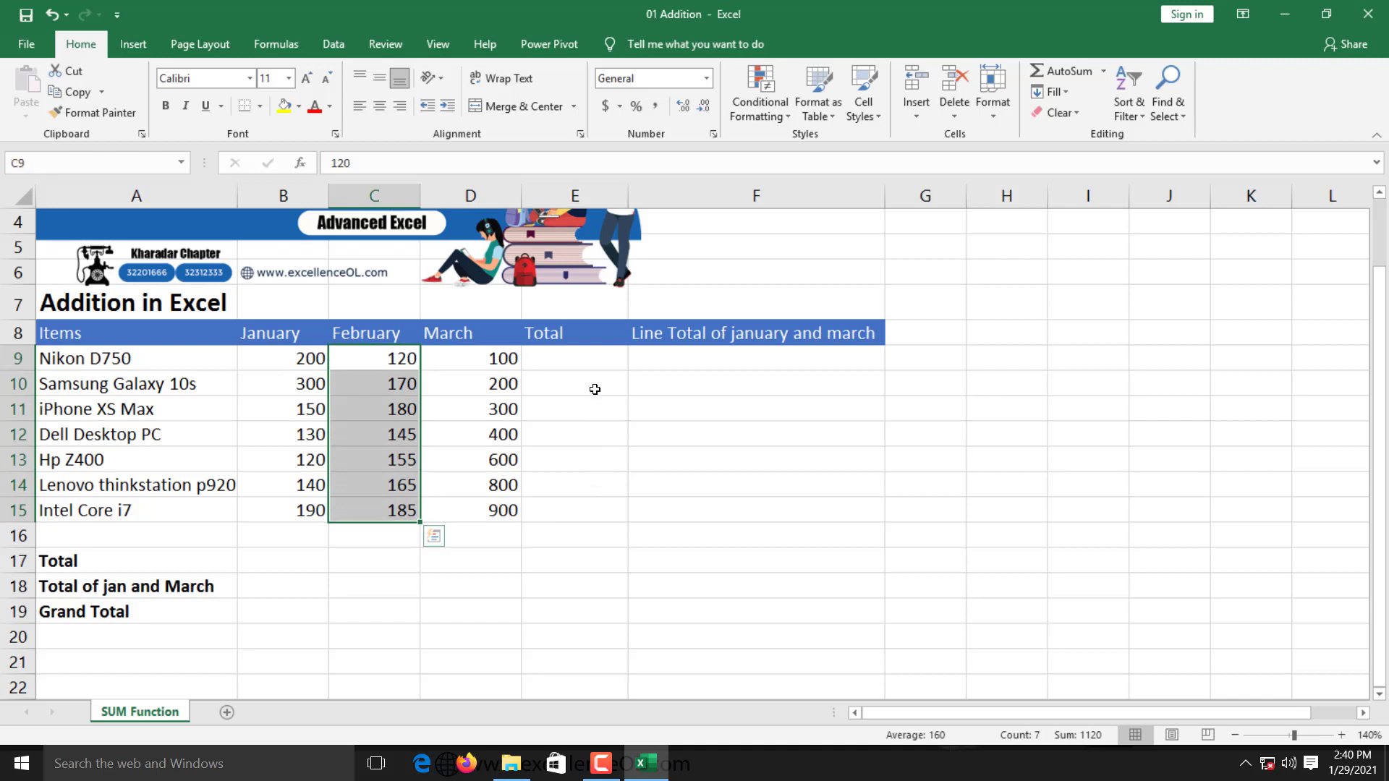
left_click(723, 359)
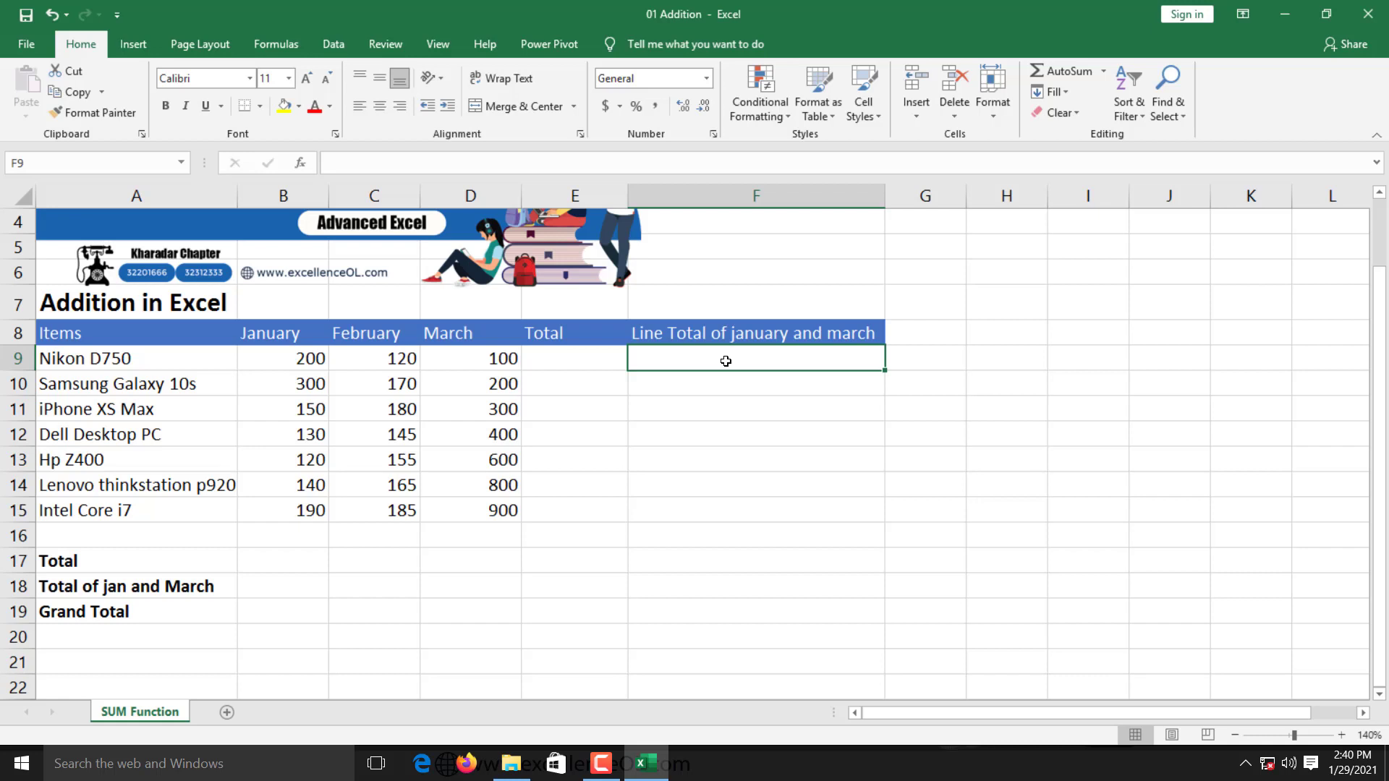
left_click(309, 361)
left_click(492, 363)
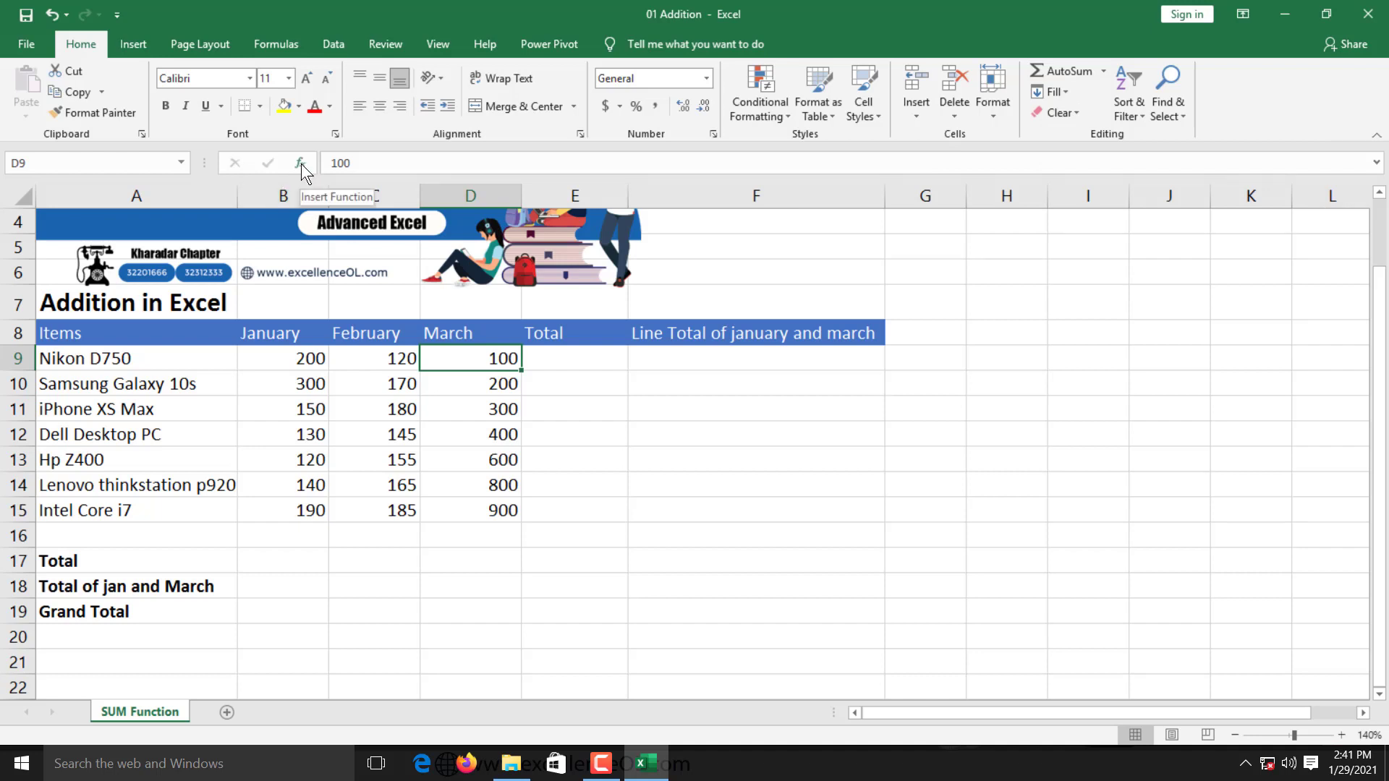
left_click(316, 563)
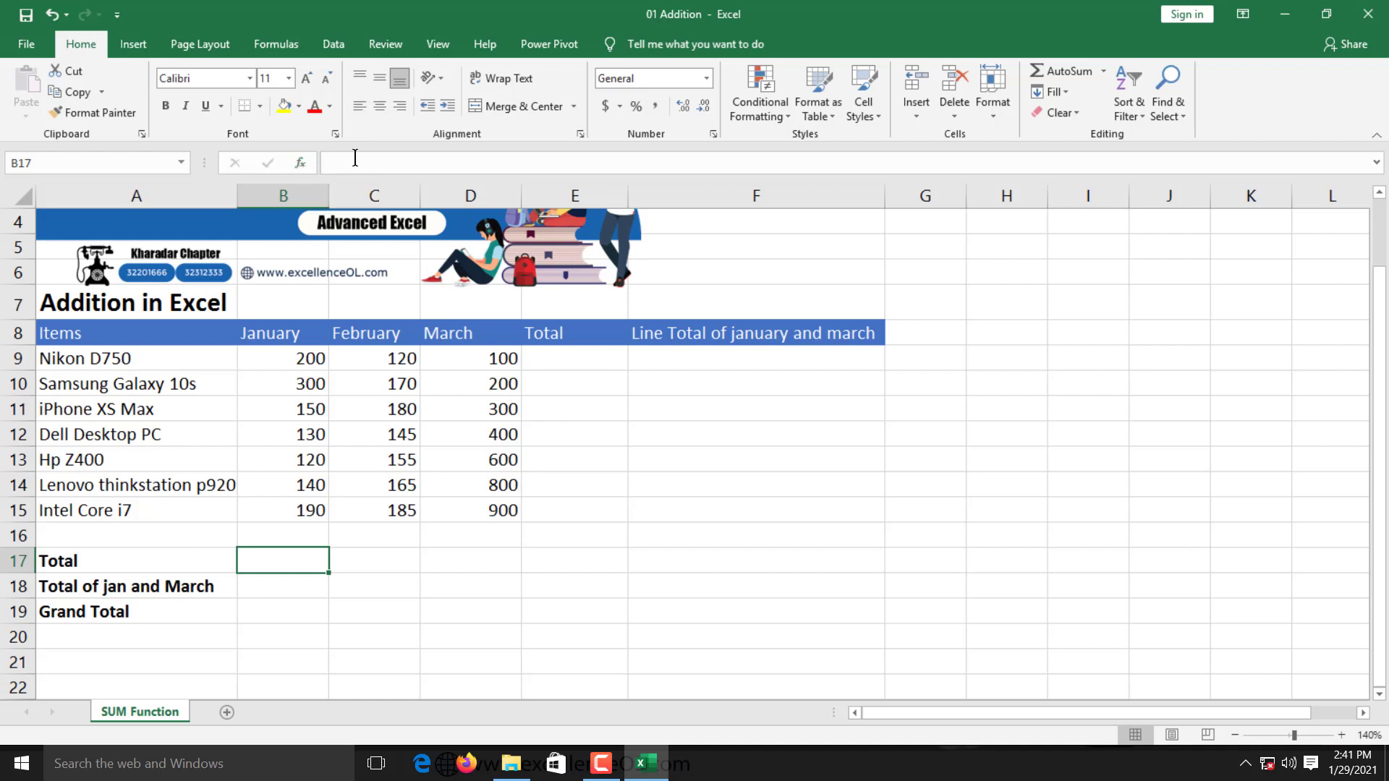
Step: Show the Formula Bar from the View settings and begin inserting a function in B17
left_click(437, 45)
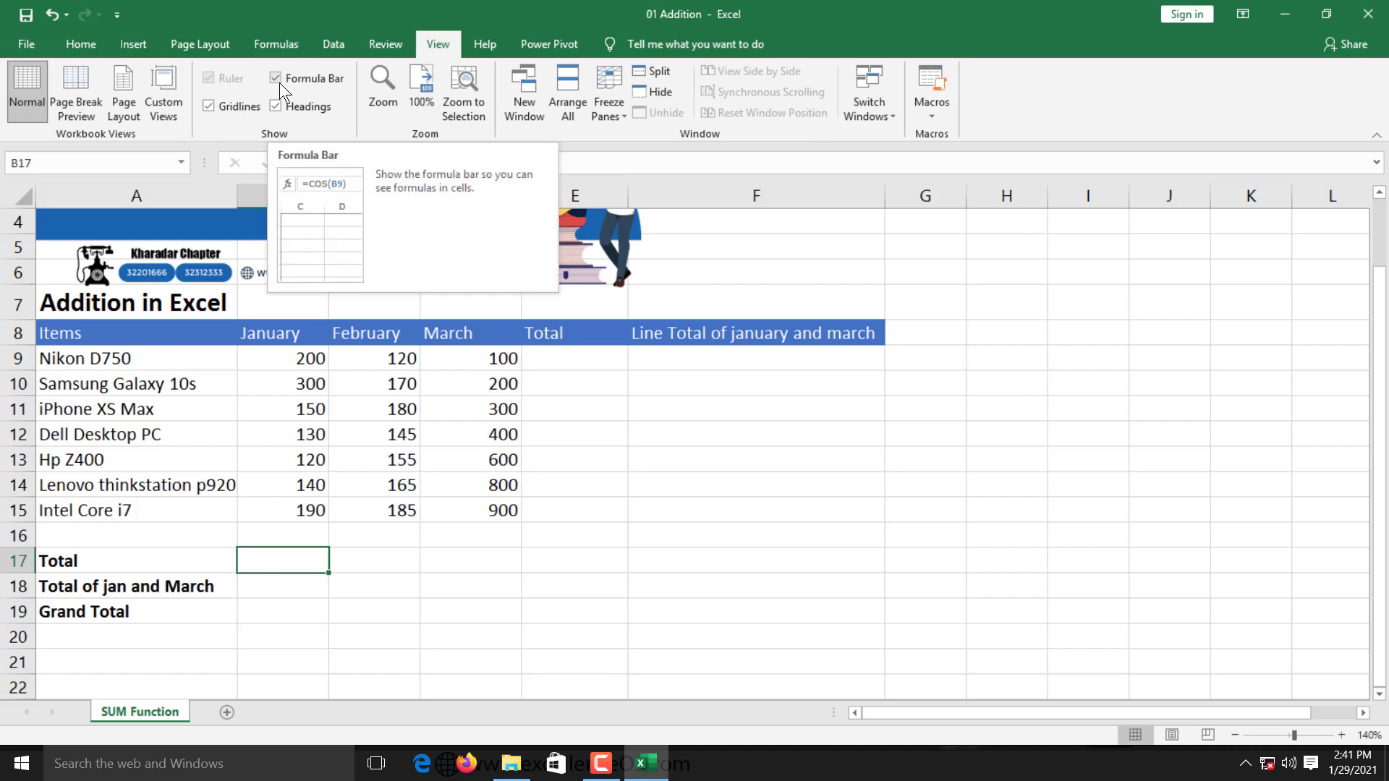
left_click(217, 196)
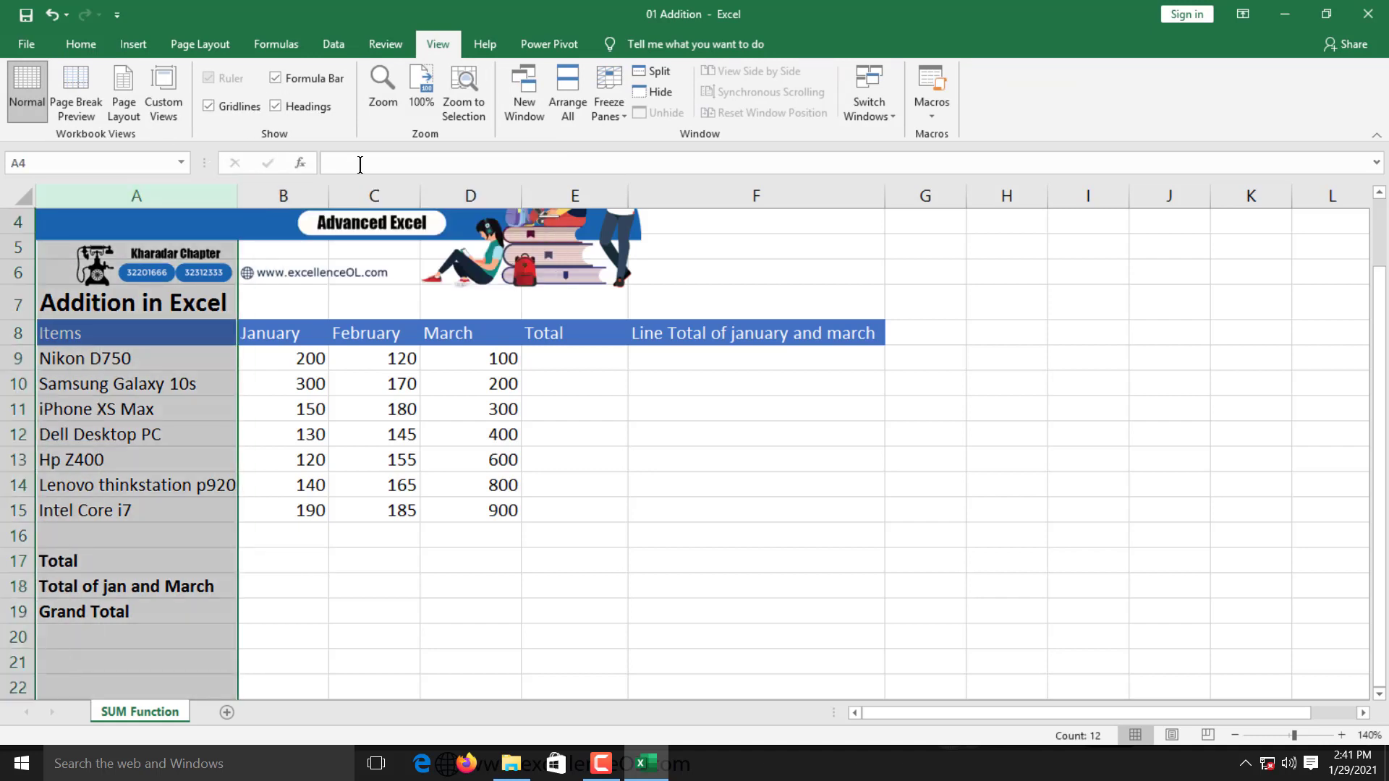
left_click(338, 164)
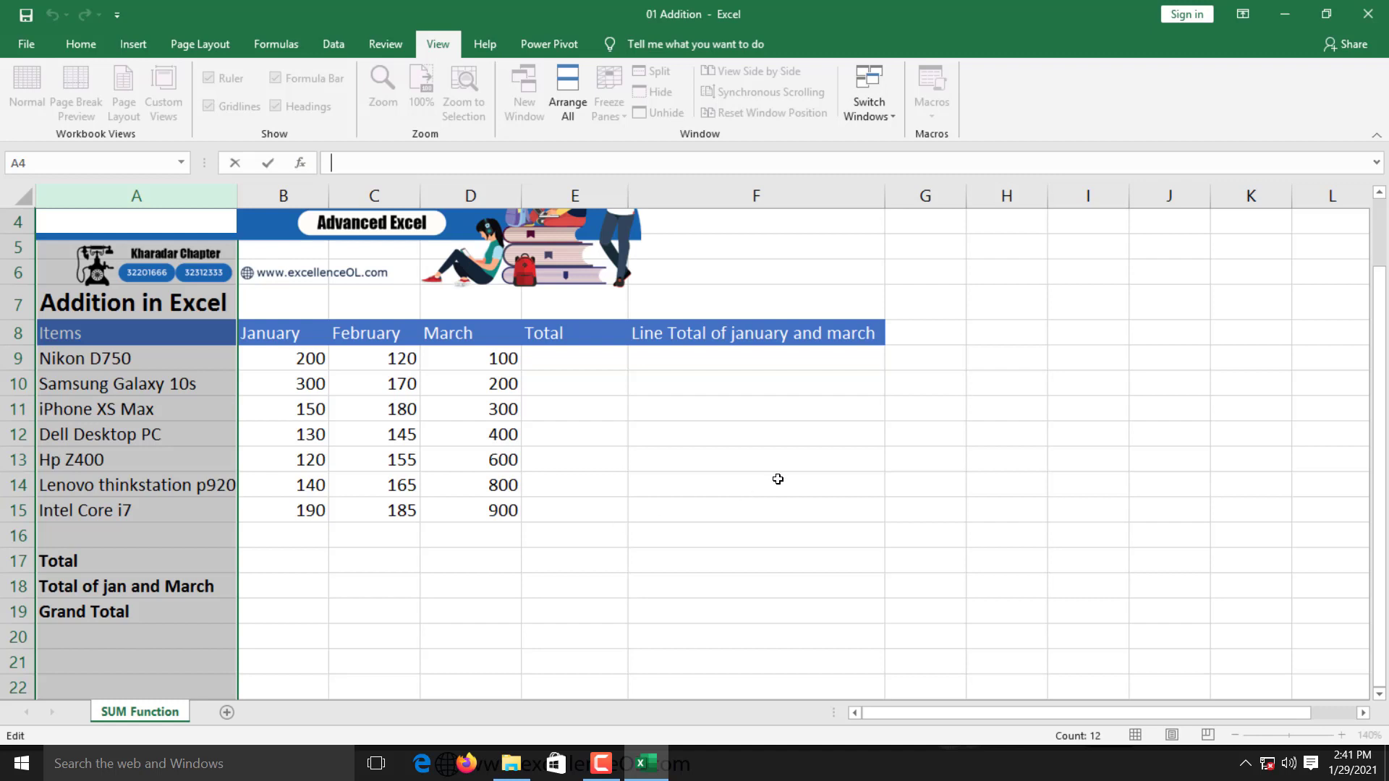
left_click(289, 561)
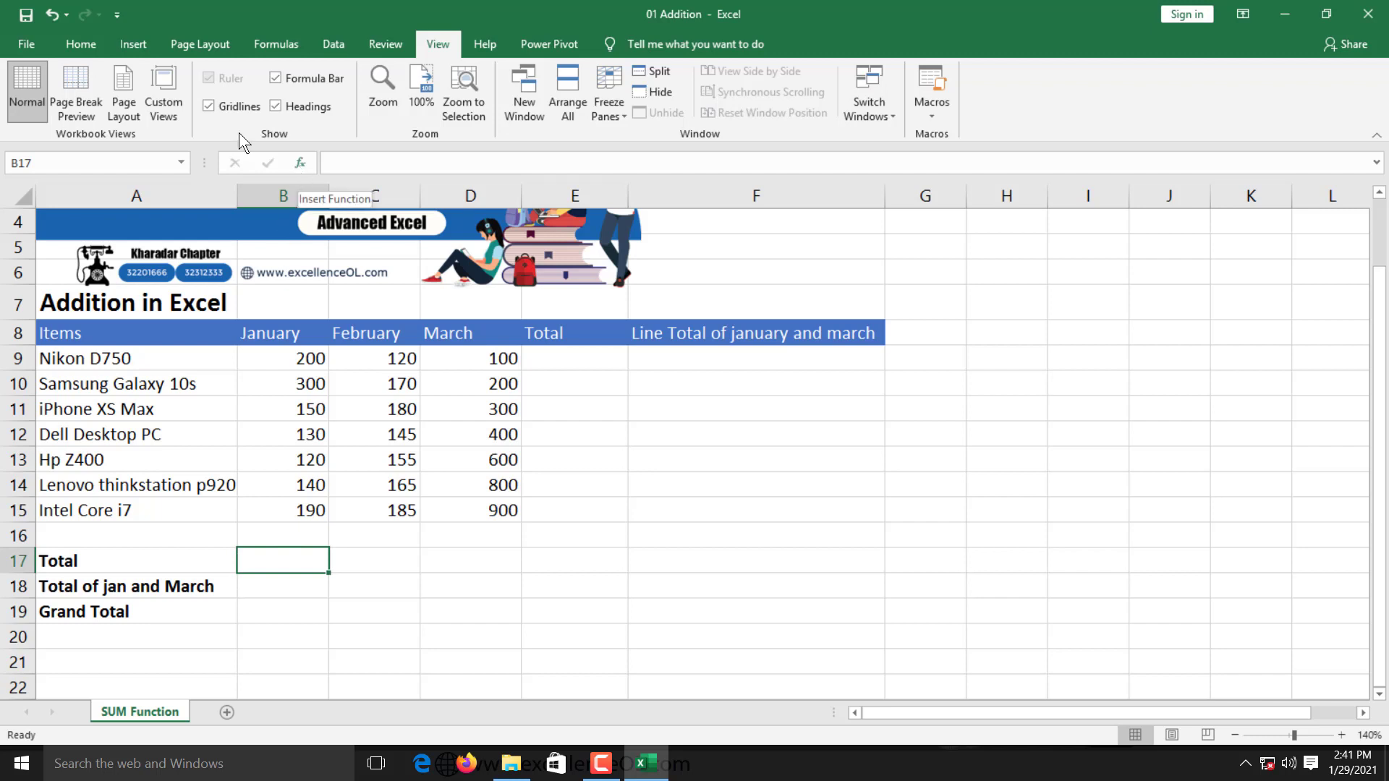
left_click(299, 164)
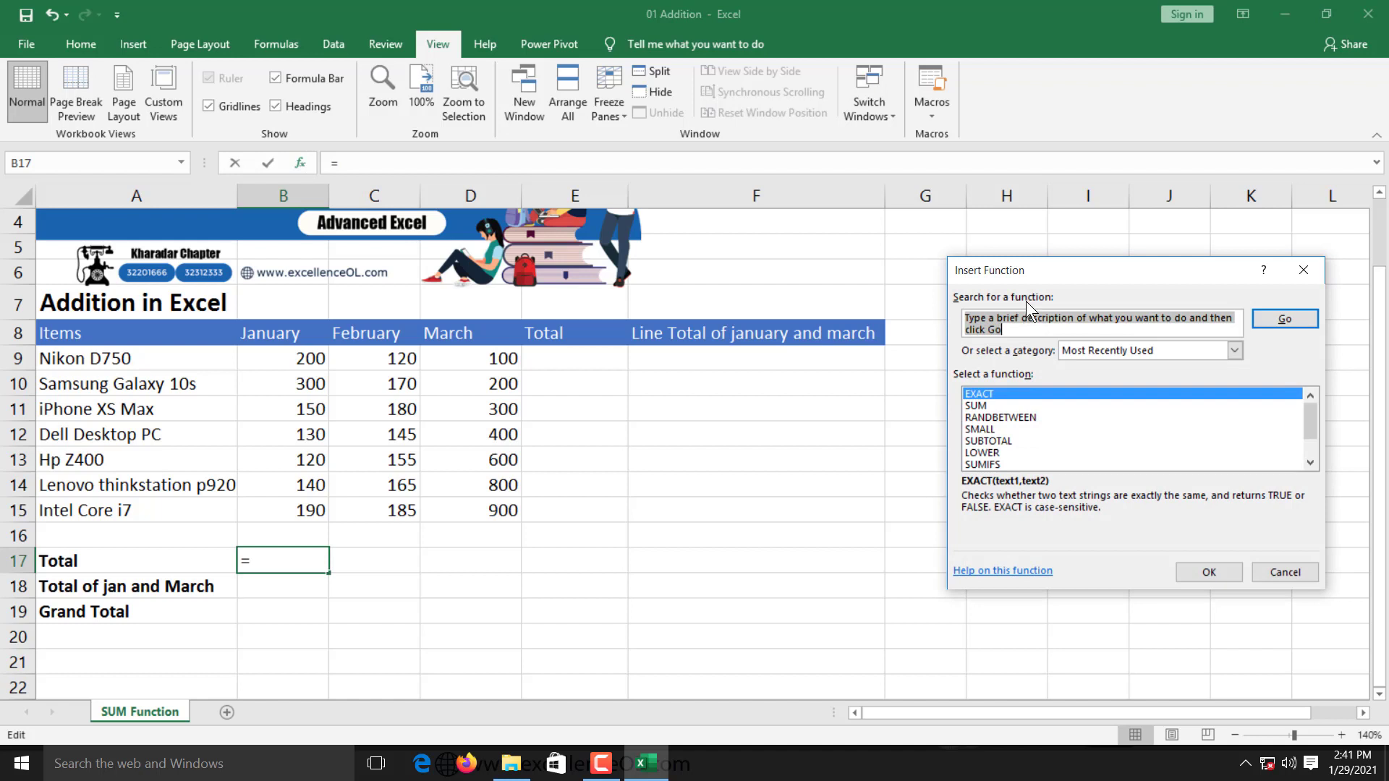
Step: Search the function library for 'sum' and pick SUM
type("su")
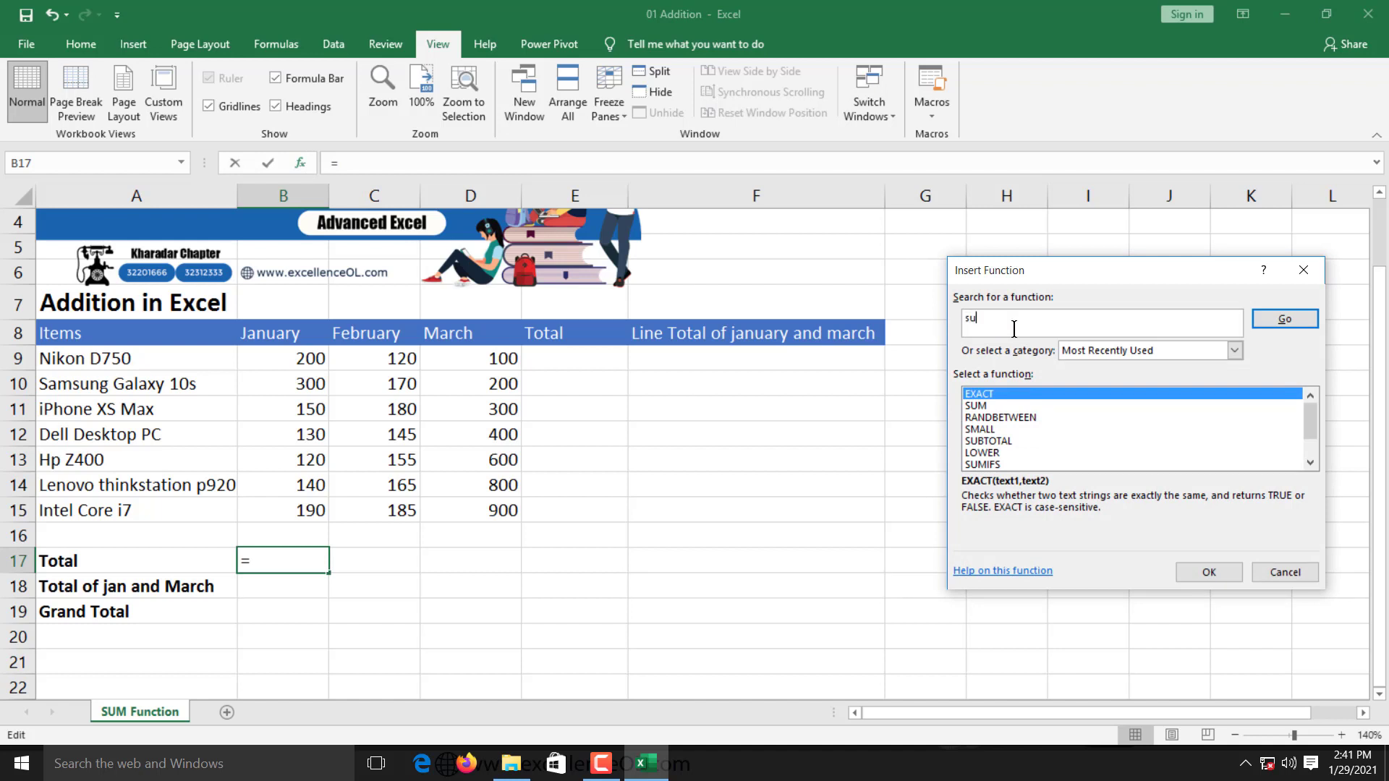
type("m")
left_click(1277, 324)
left_click(1003, 395)
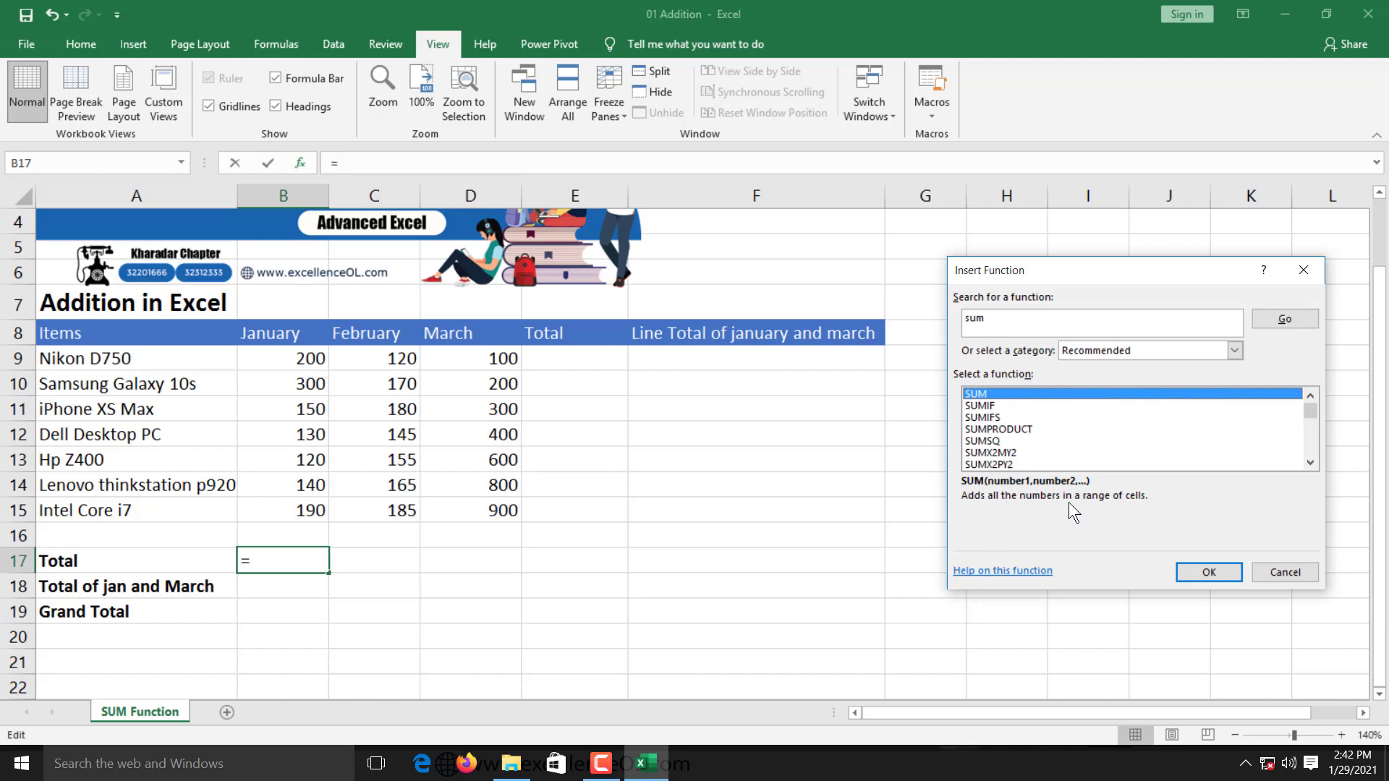
Step: Set SUM's range to B9:B15 instead of B9:B16, giving a January total of 1230 in B17
left_click(1212, 572)
left_click_drag(1112, 287, 832, 374)
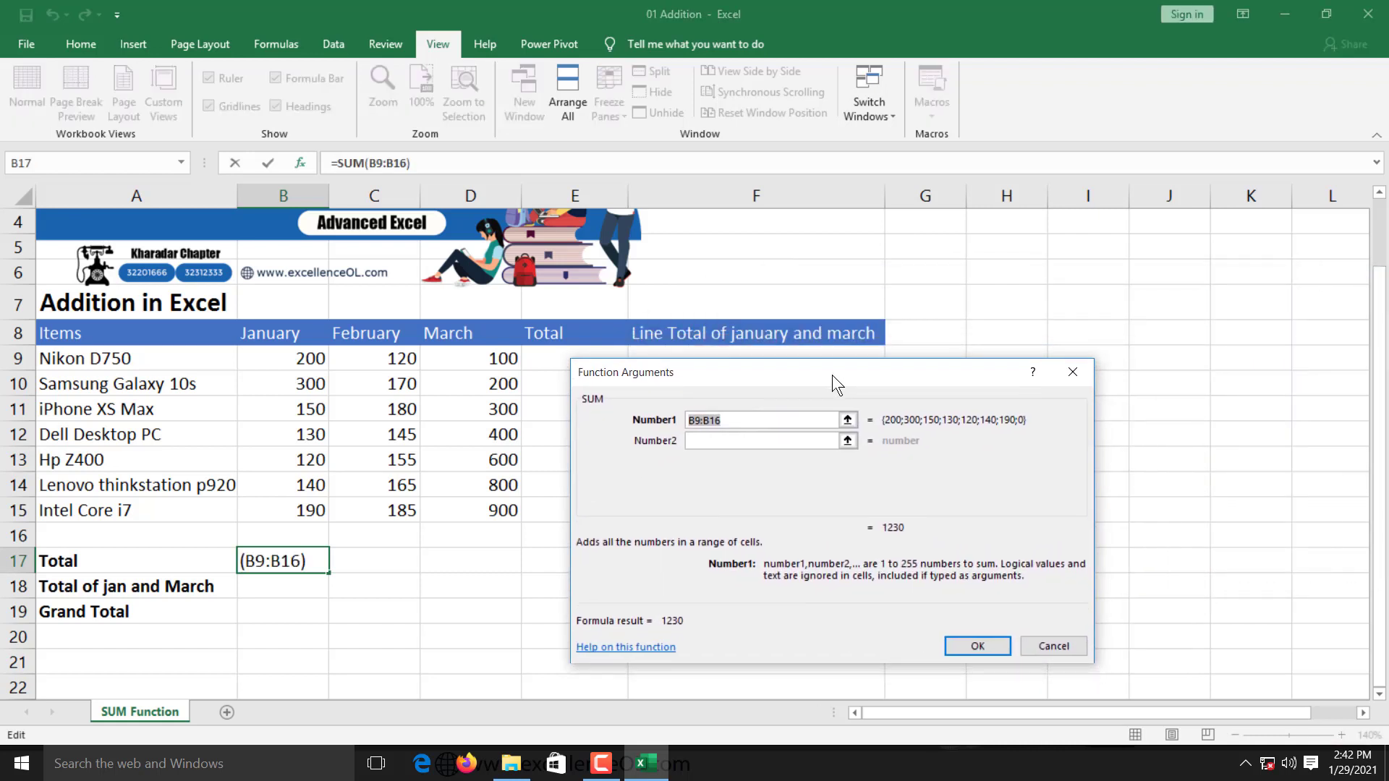
left_click(721, 441)
key("BackSpace")
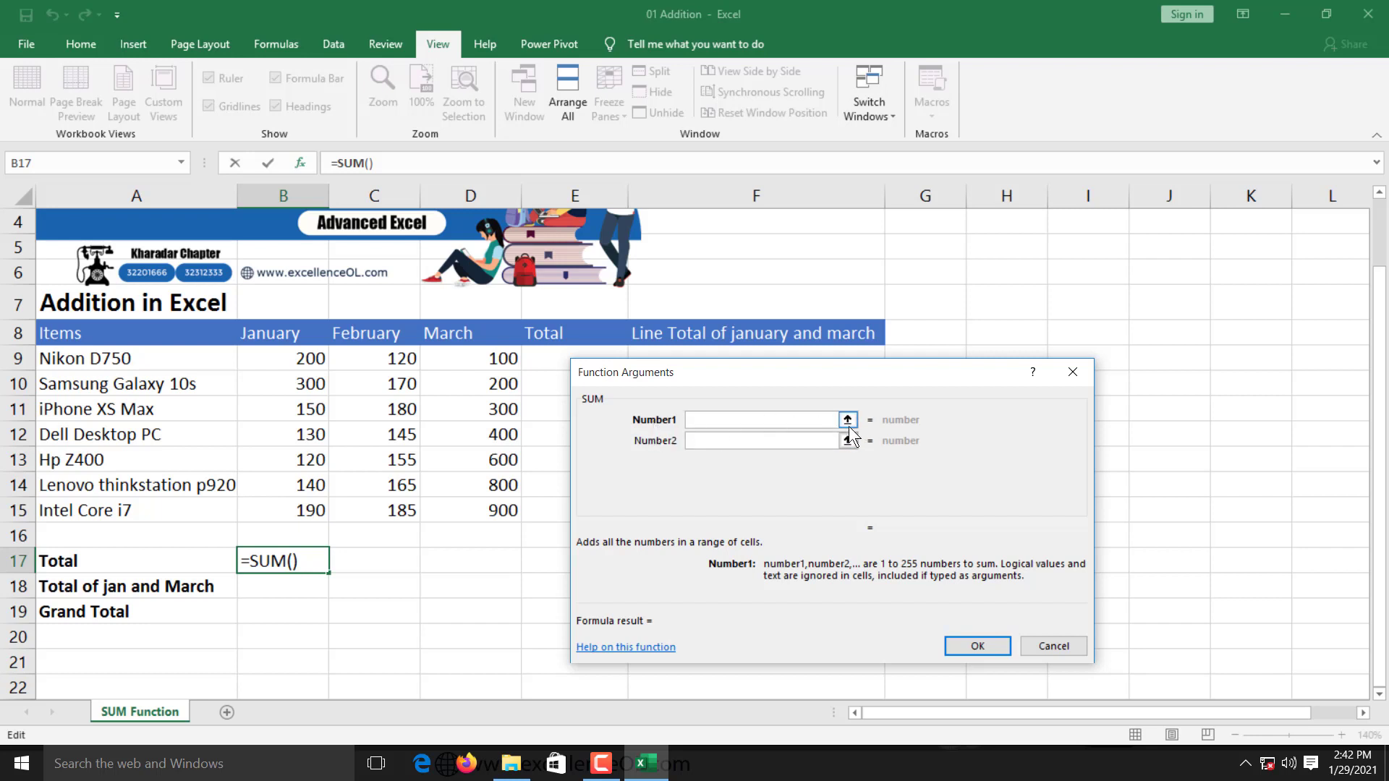
left_click(847, 420)
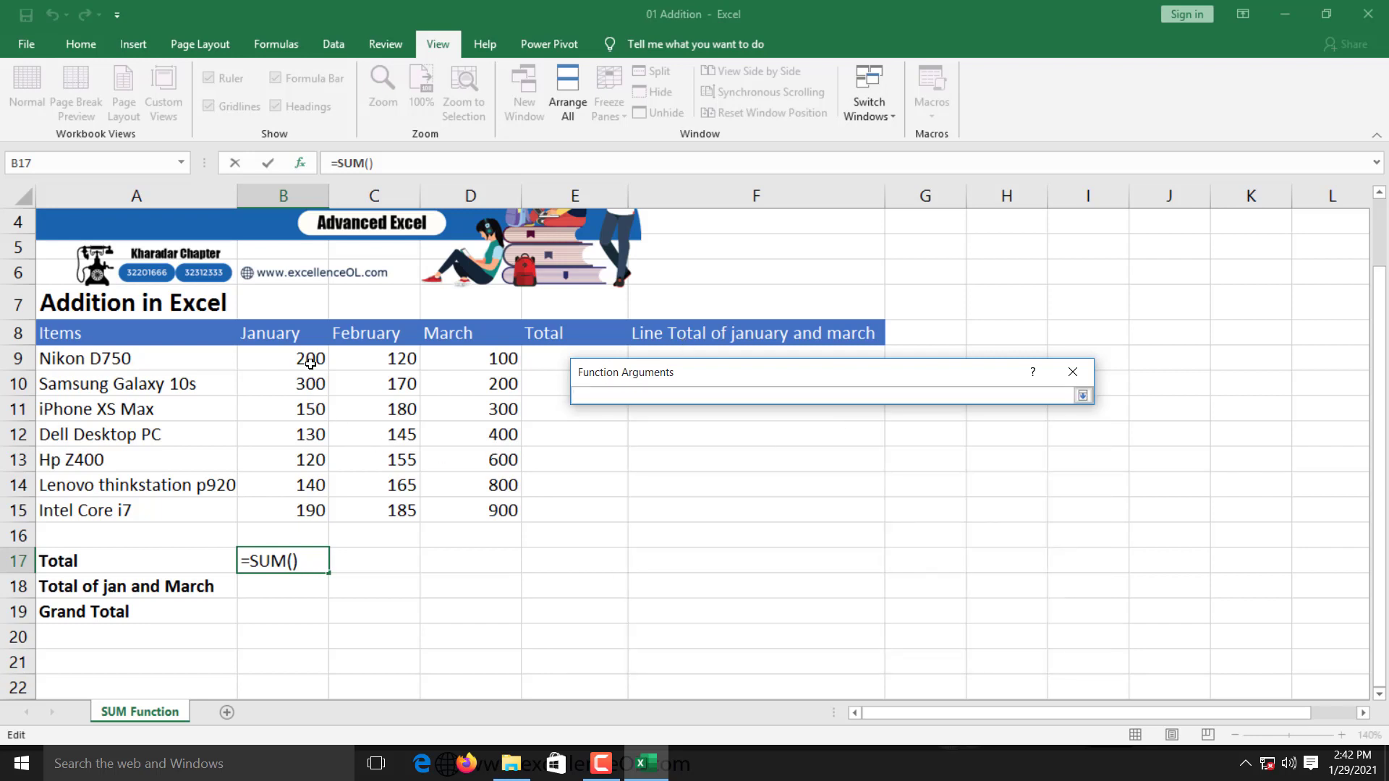
left_click_drag(311, 361, 297, 510)
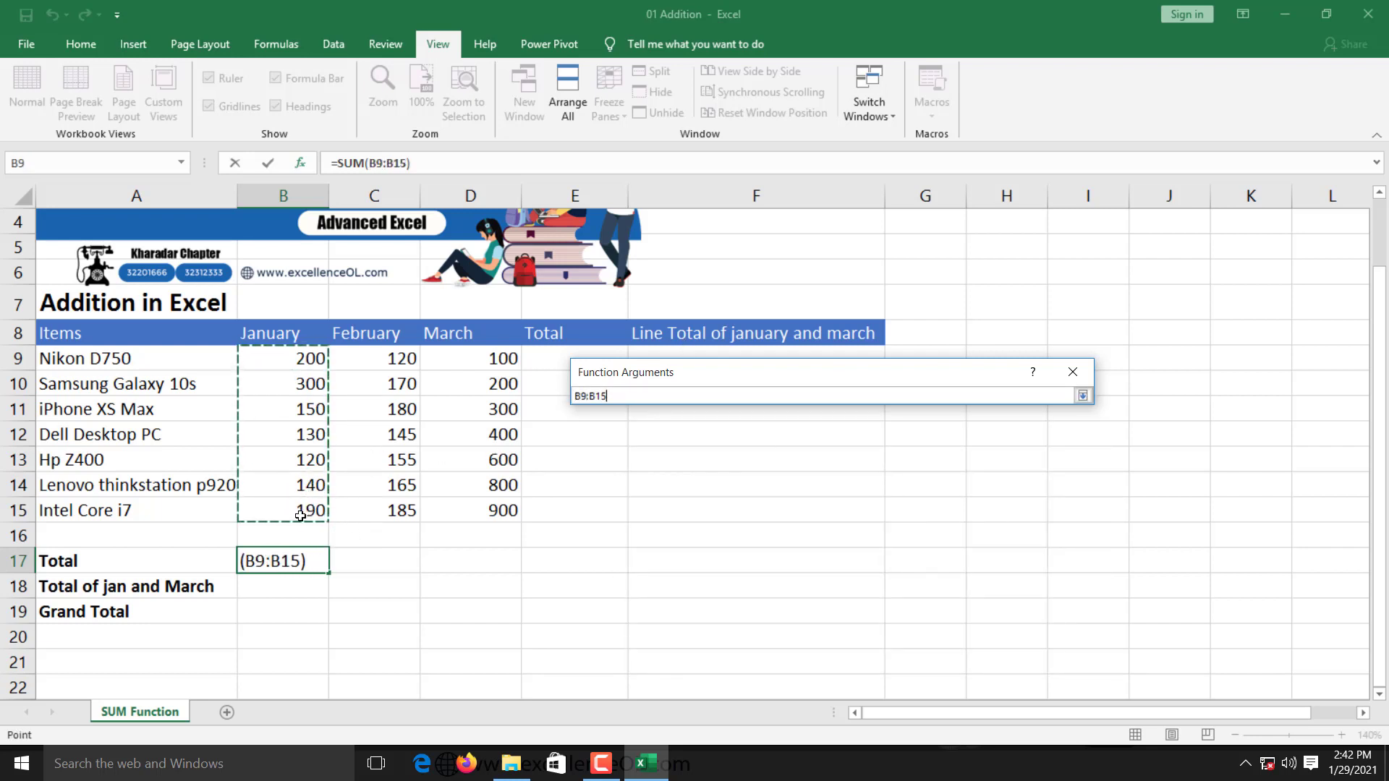
left_click(1083, 396)
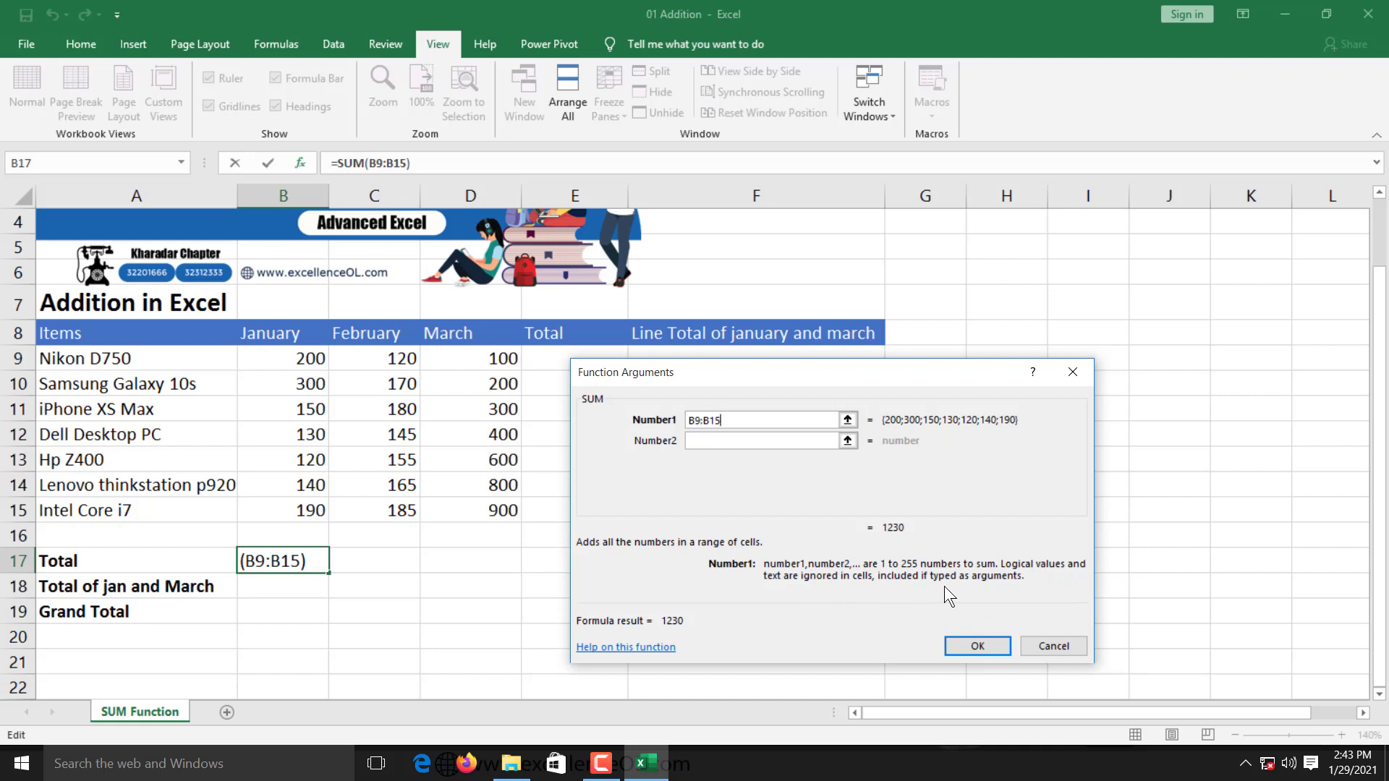
left_click(983, 647)
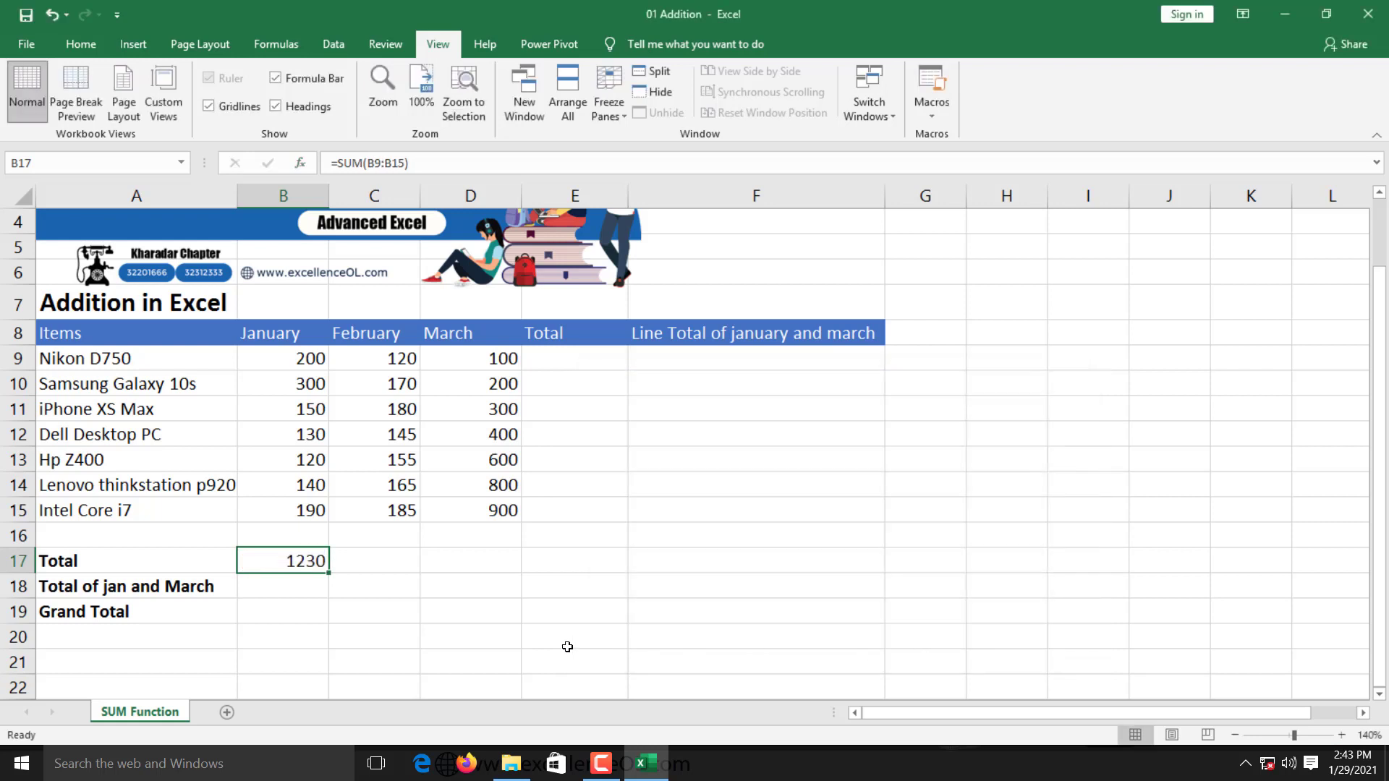
left_click(409, 559)
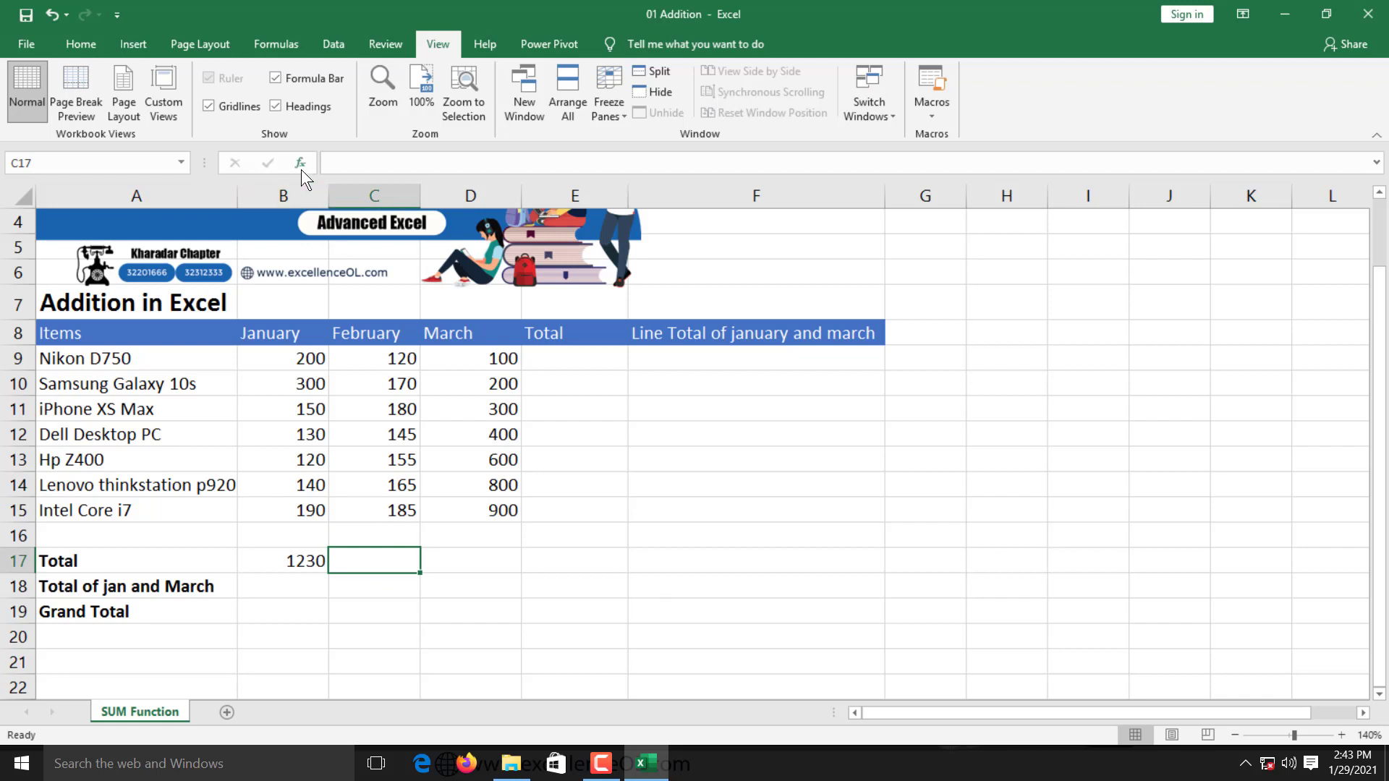
Step: Insert =SUM(C9:C15) in C17 through Insert Function, giving 1120
left_click(286, 44)
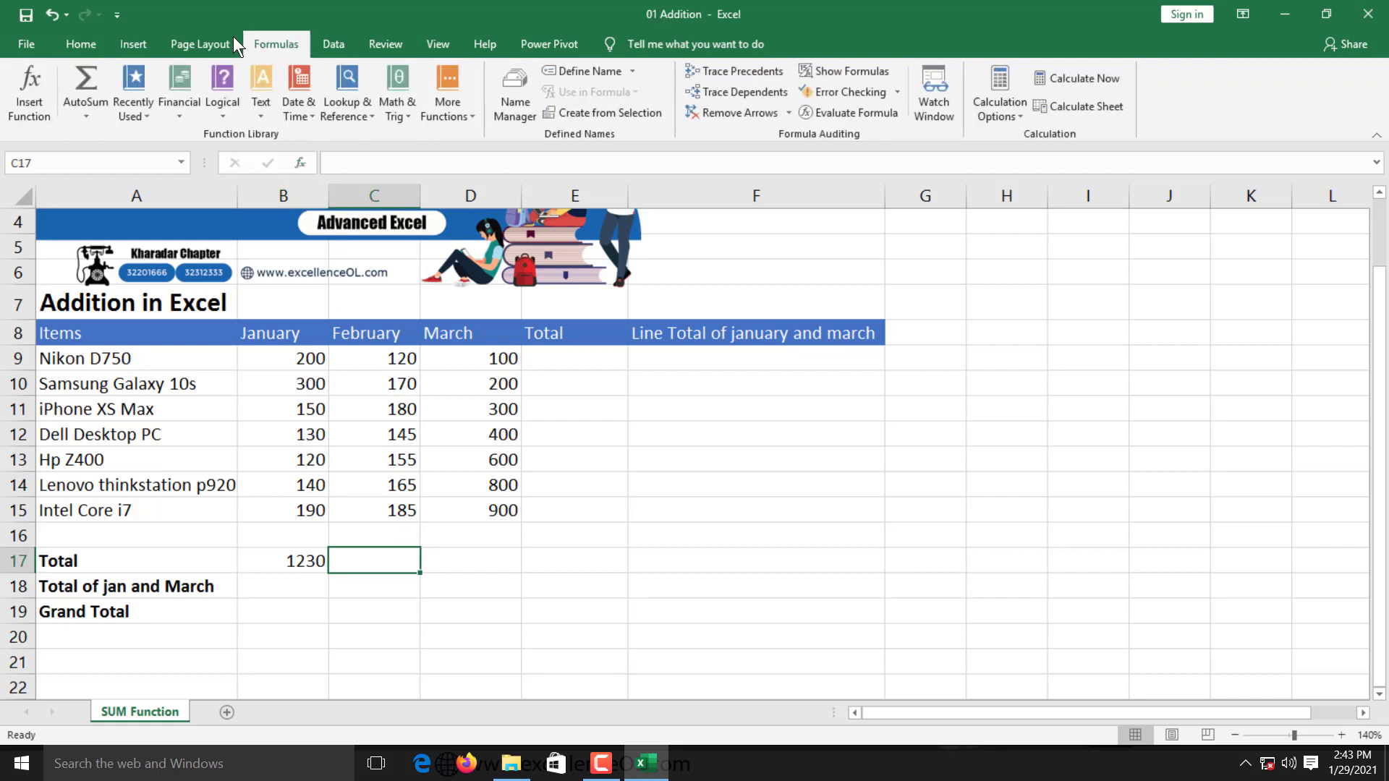
left_click(36, 109)
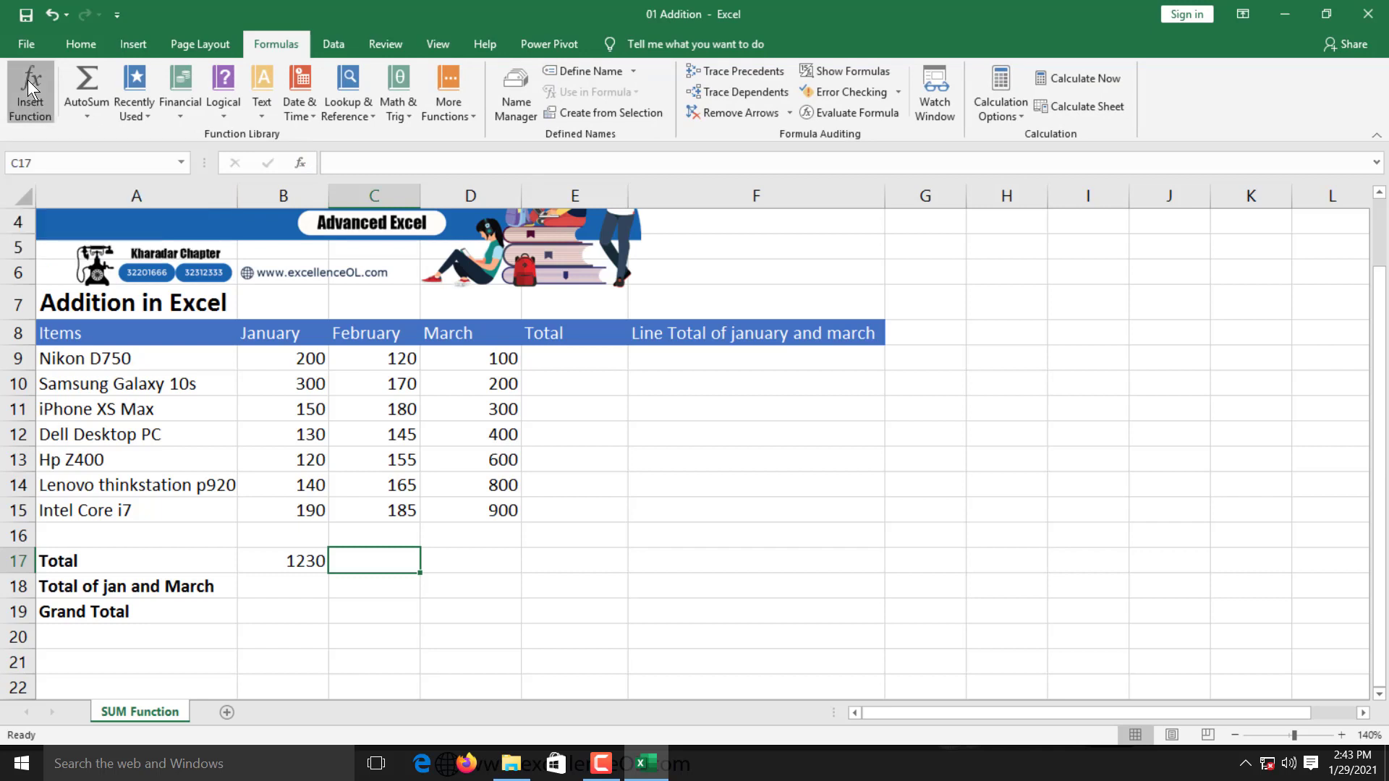
left_click_drag(835, 355, 1099, 259)
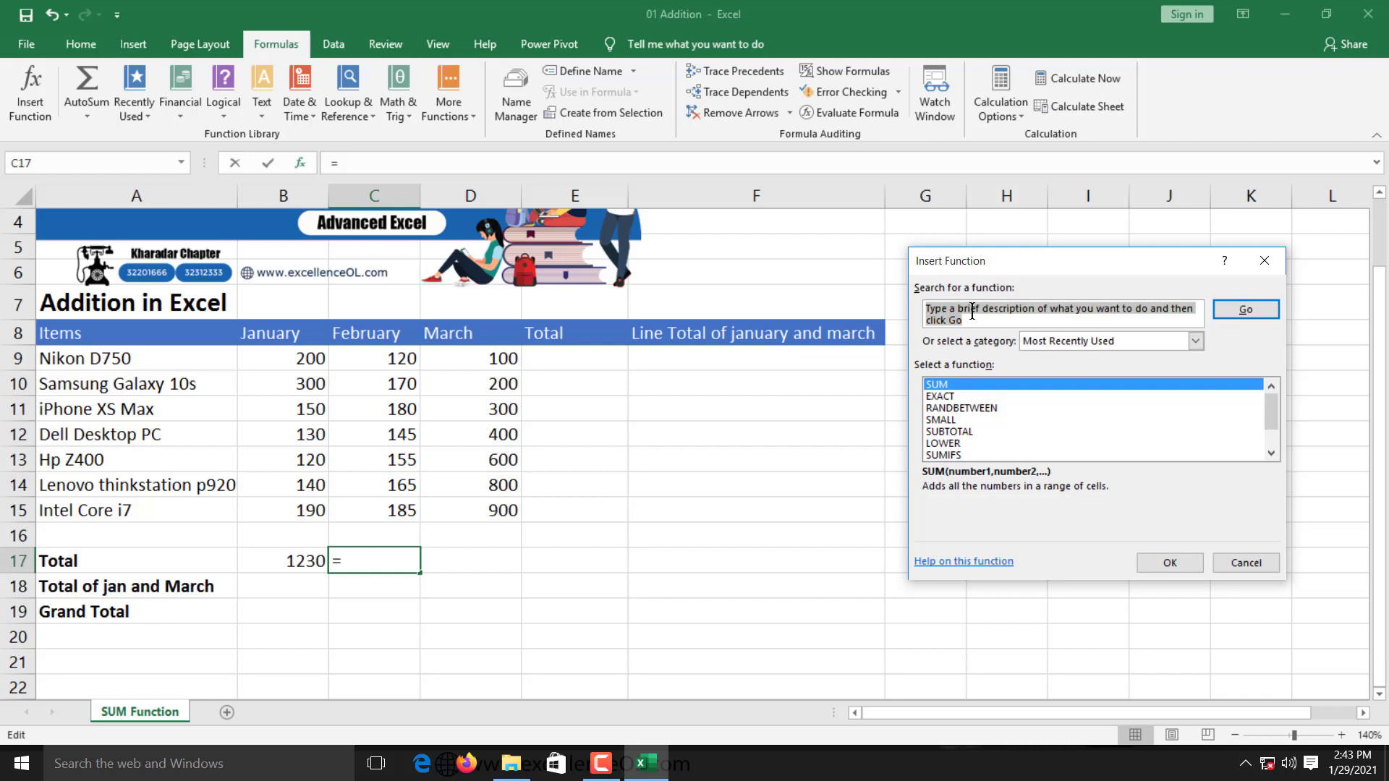
type("sum")
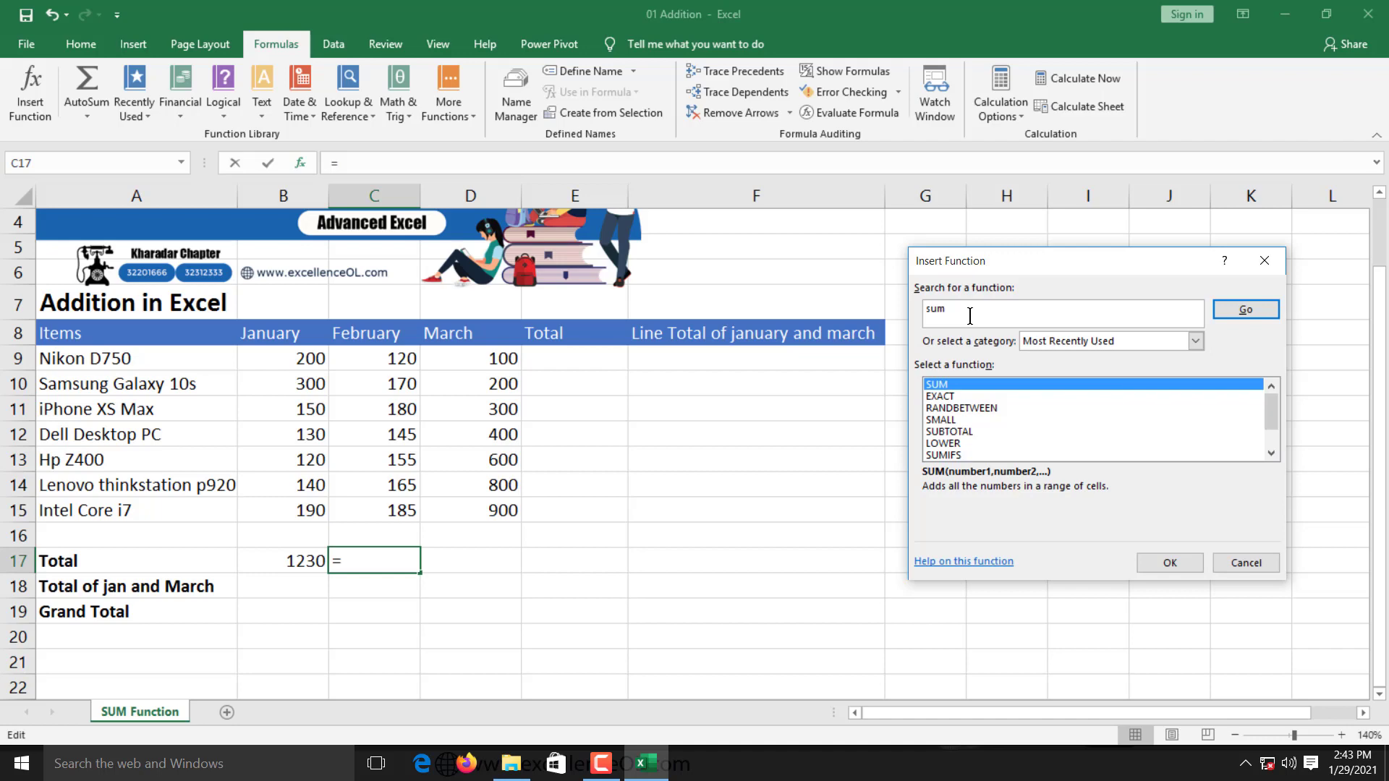
key("Return")
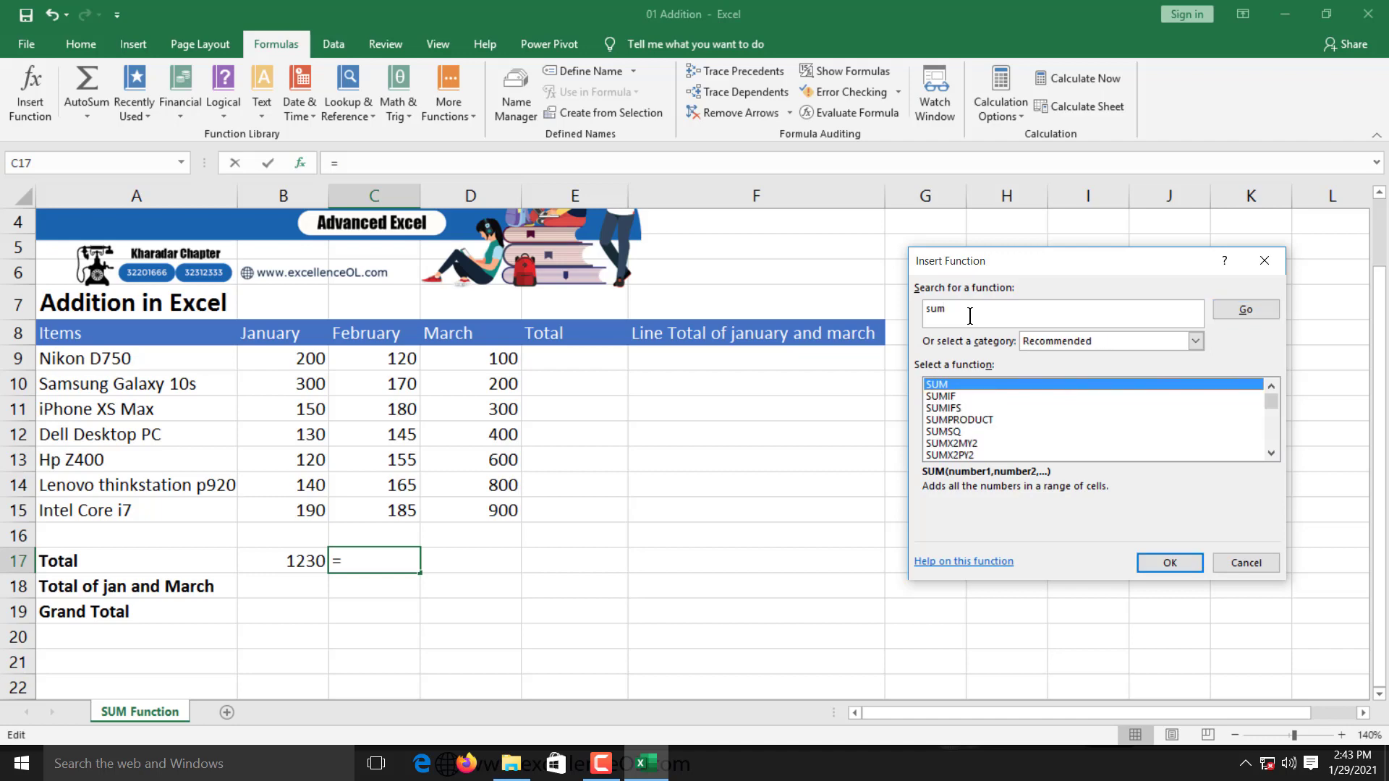
left_click(1169, 562)
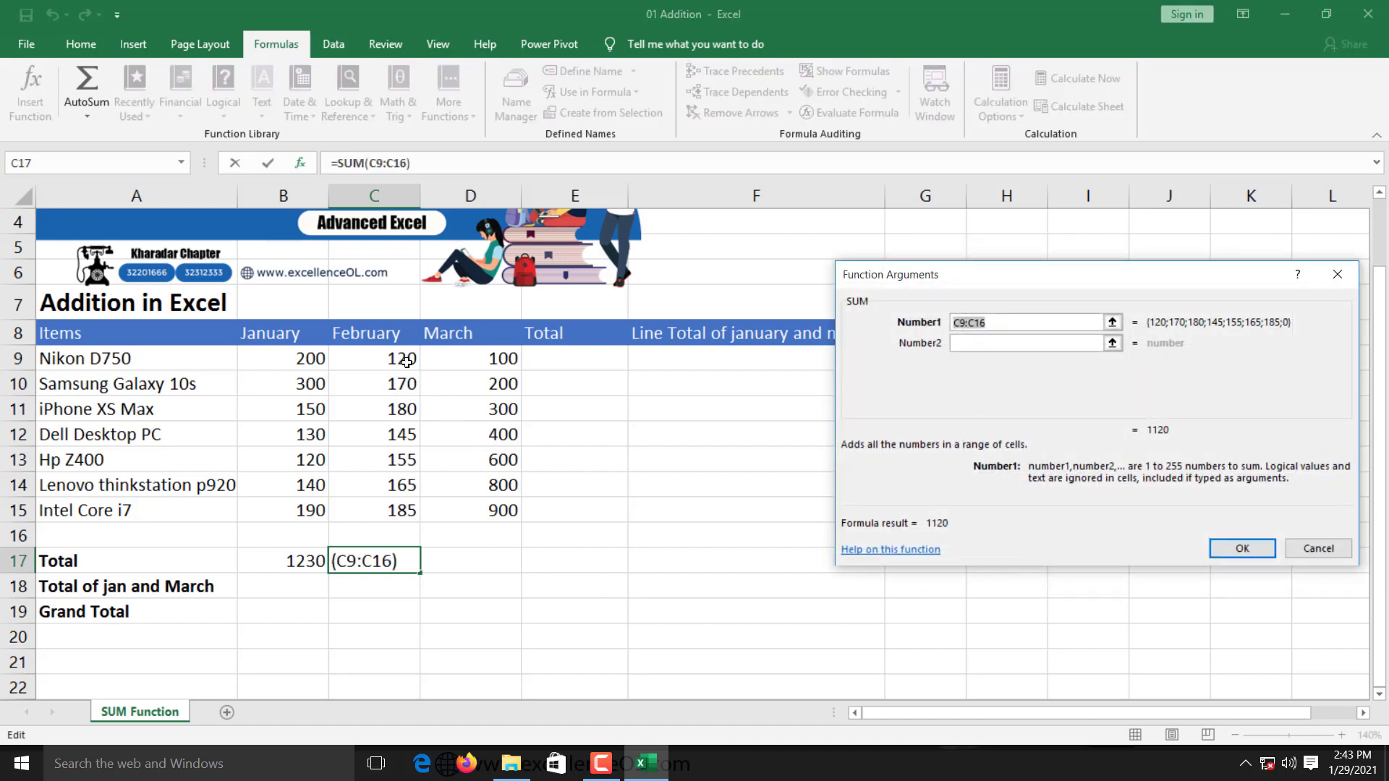
left_click_drag(405, 360, 413, 506)
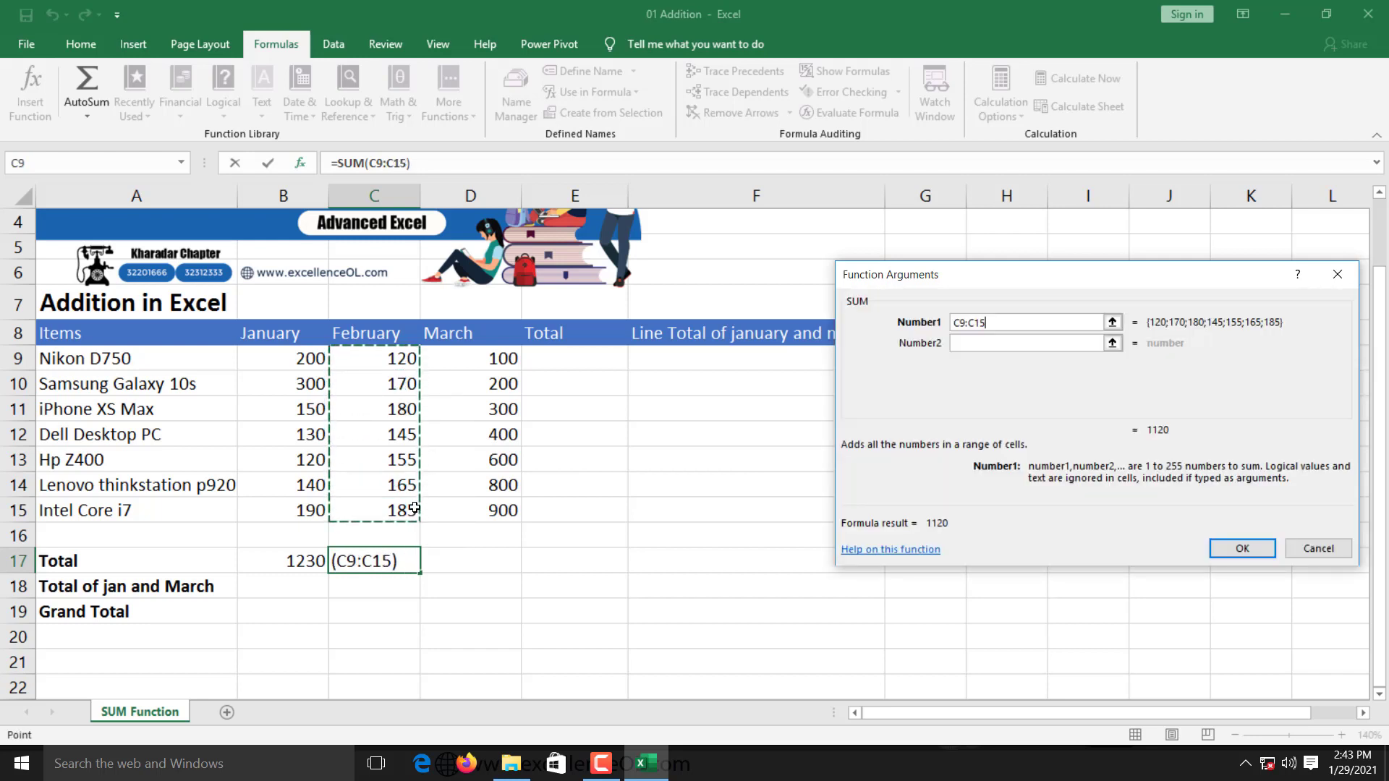
left_click(1240, 549)
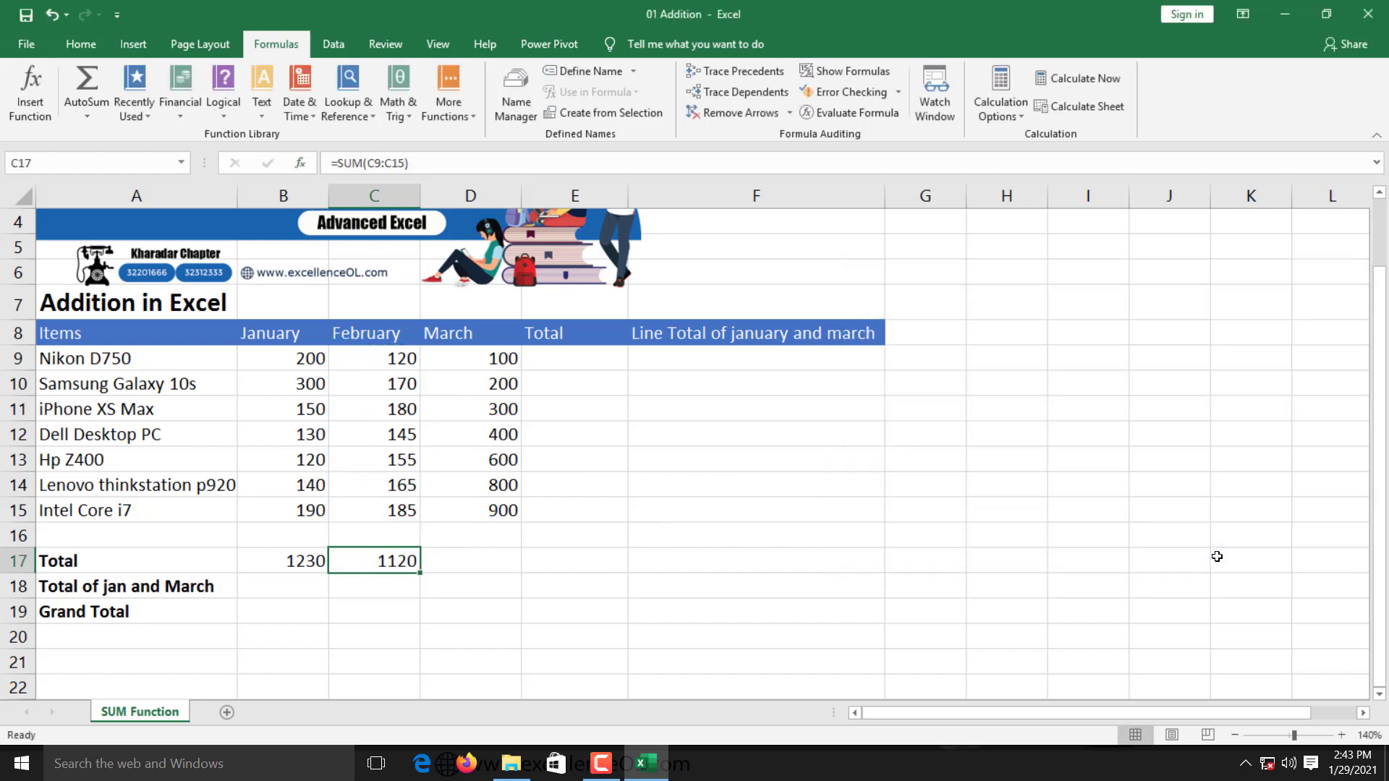
Step: AutoSum D17 over D9:D15 for a March total of 3300
left_click(491, 557)
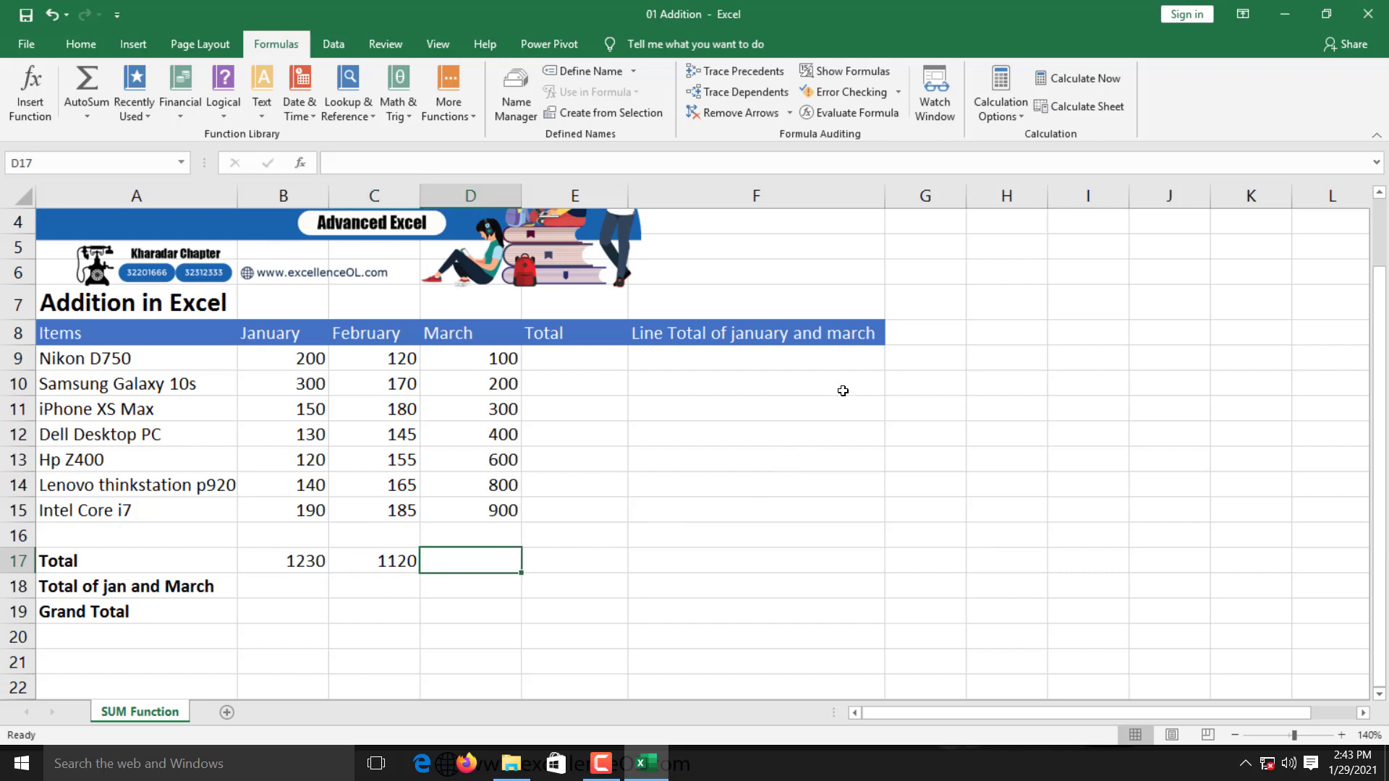
left_click(80, 44)
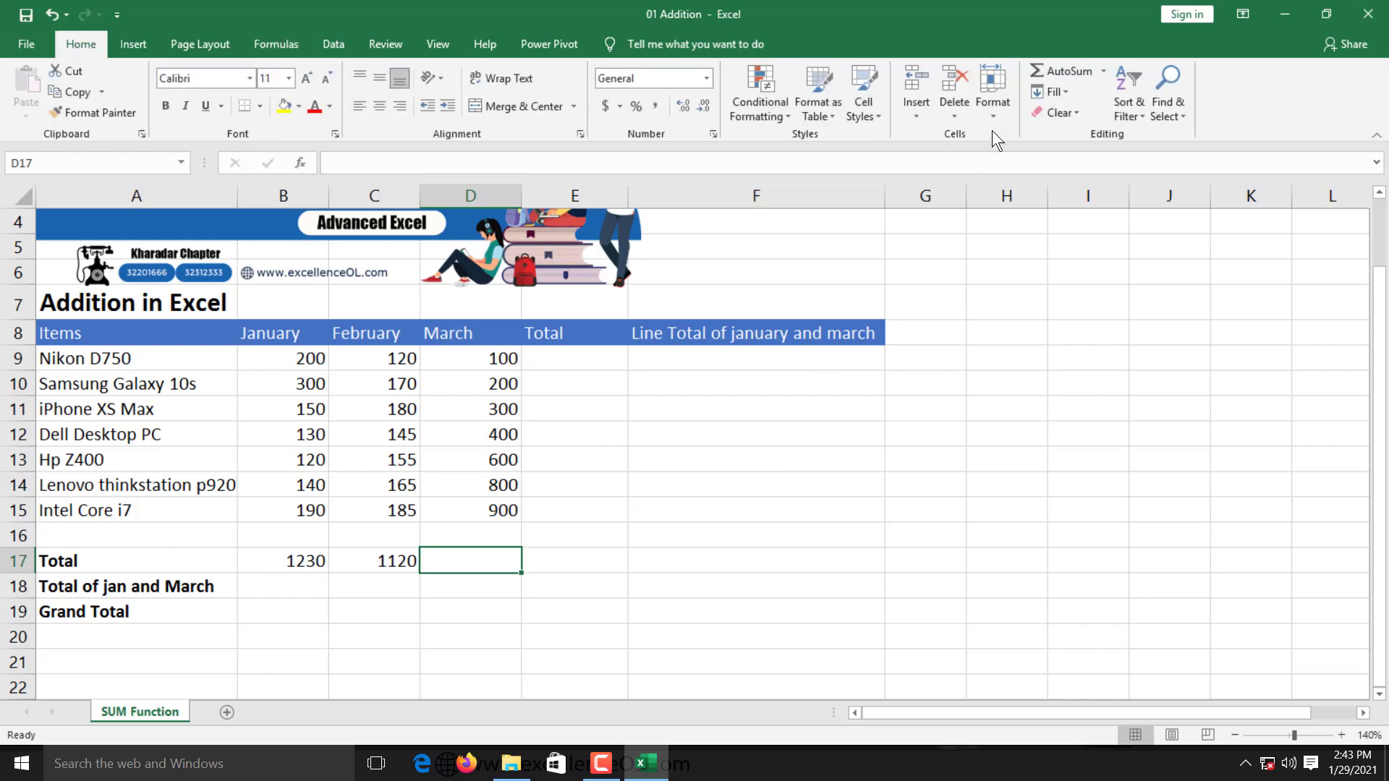
left_click(1060, 72)
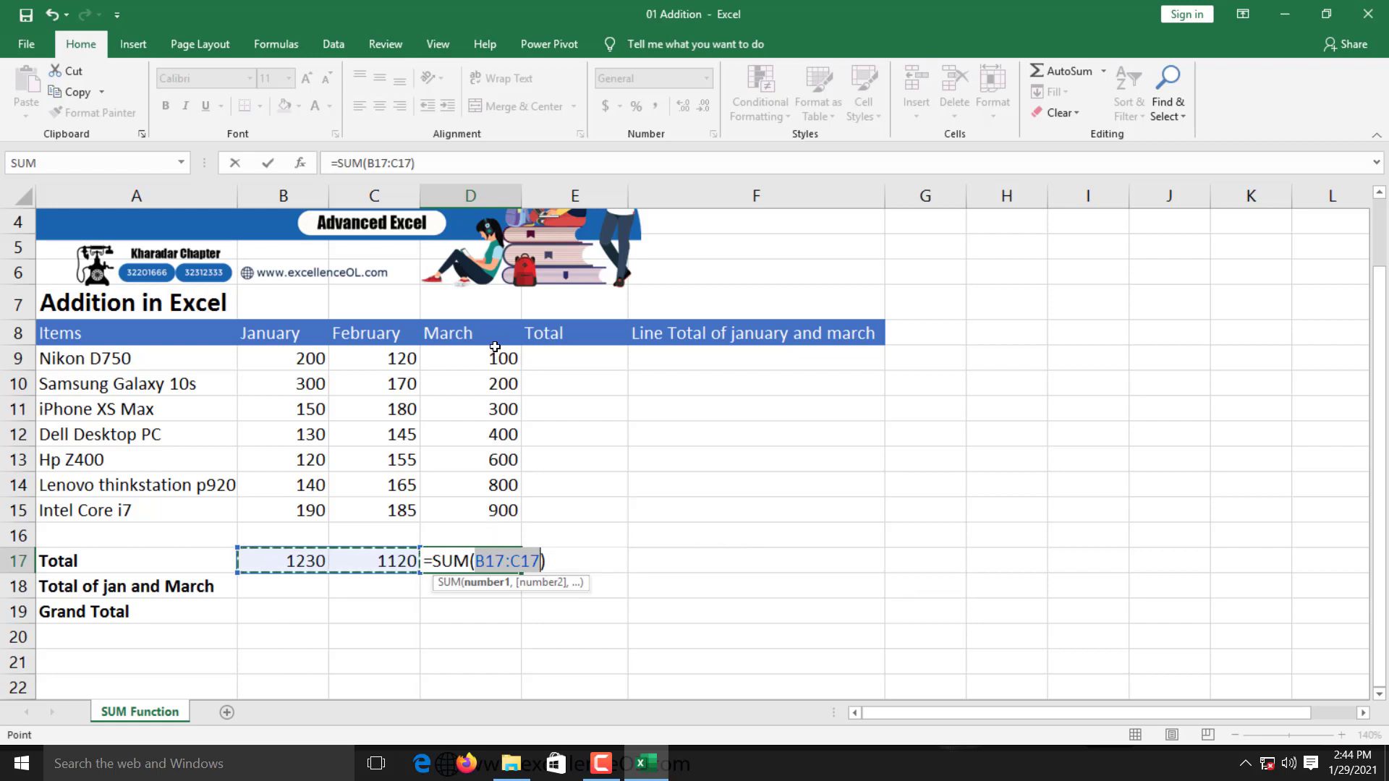
left_click_drag(499, 357, 512, 507)
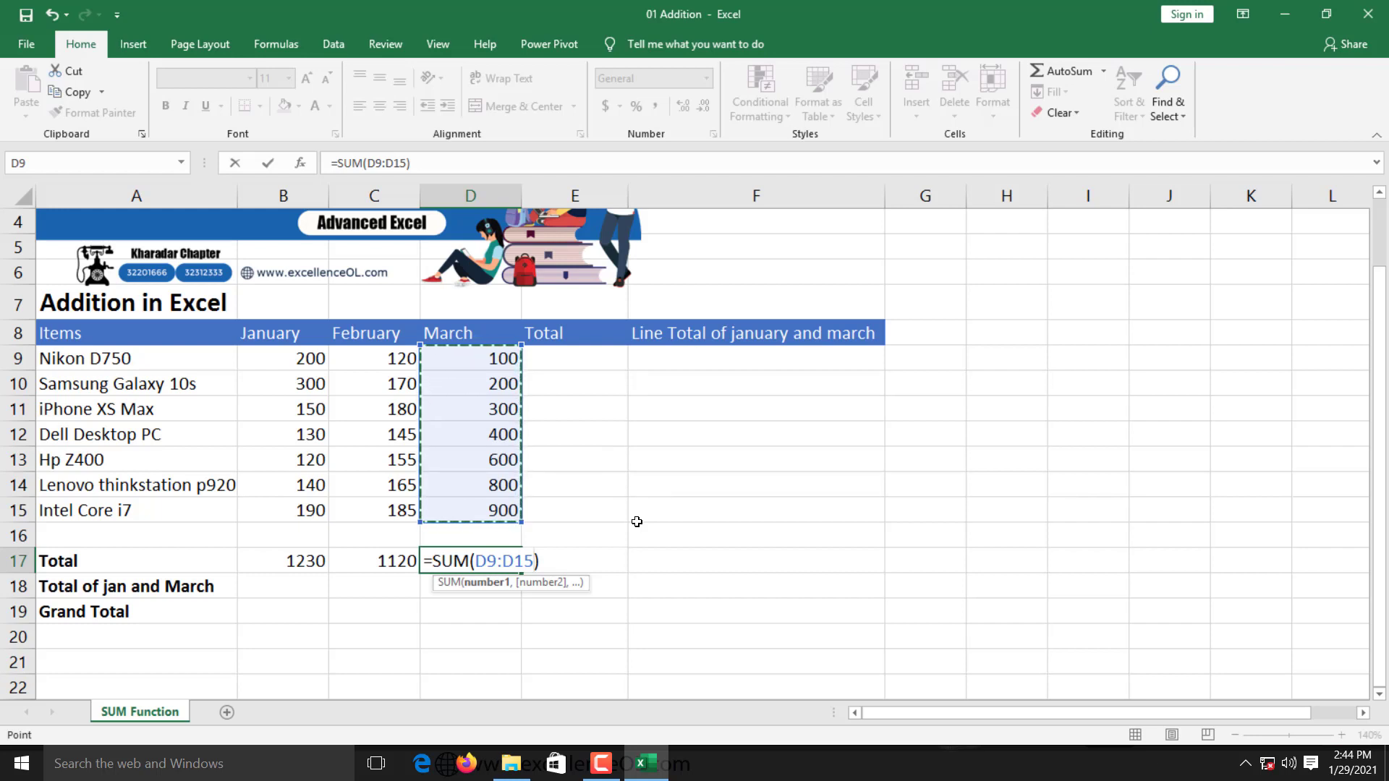
key("Return")
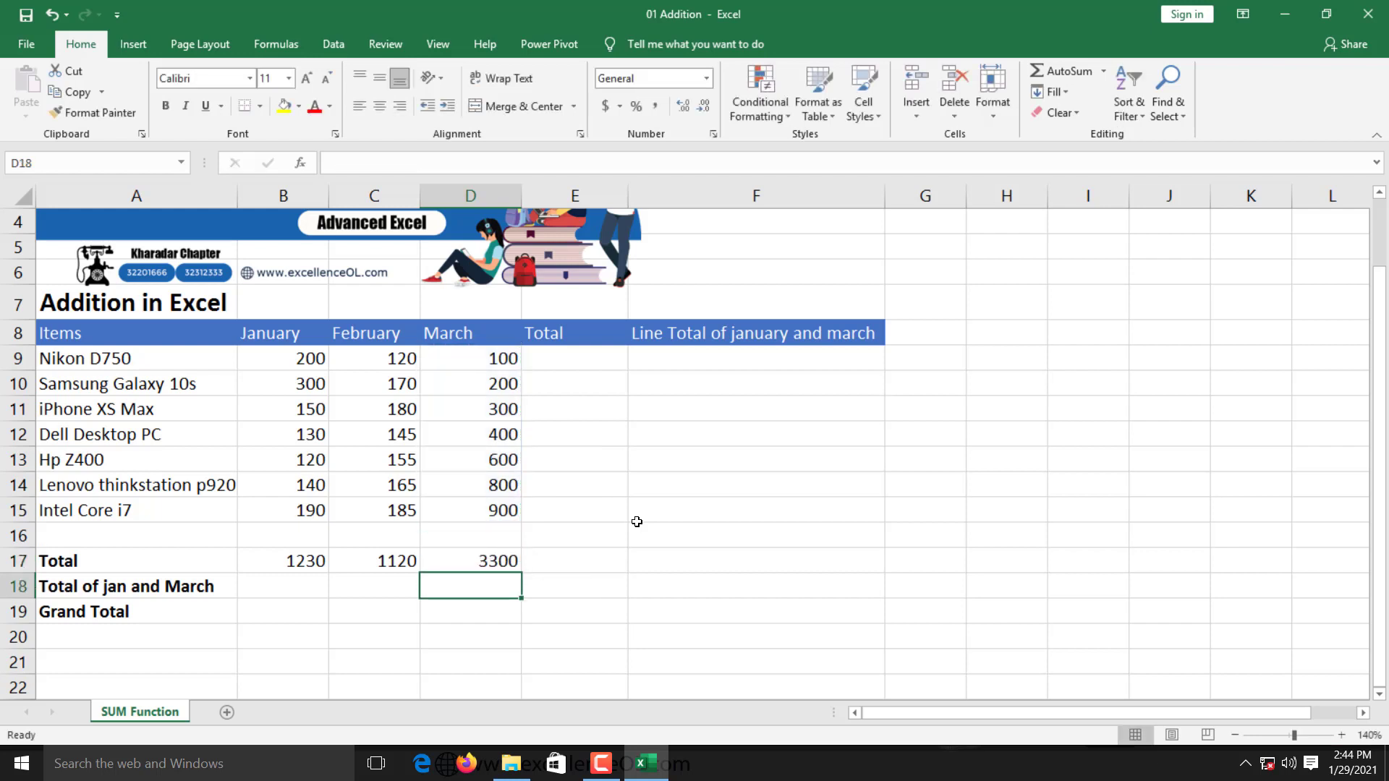
left_click_drag(318, 559, 481, 560)
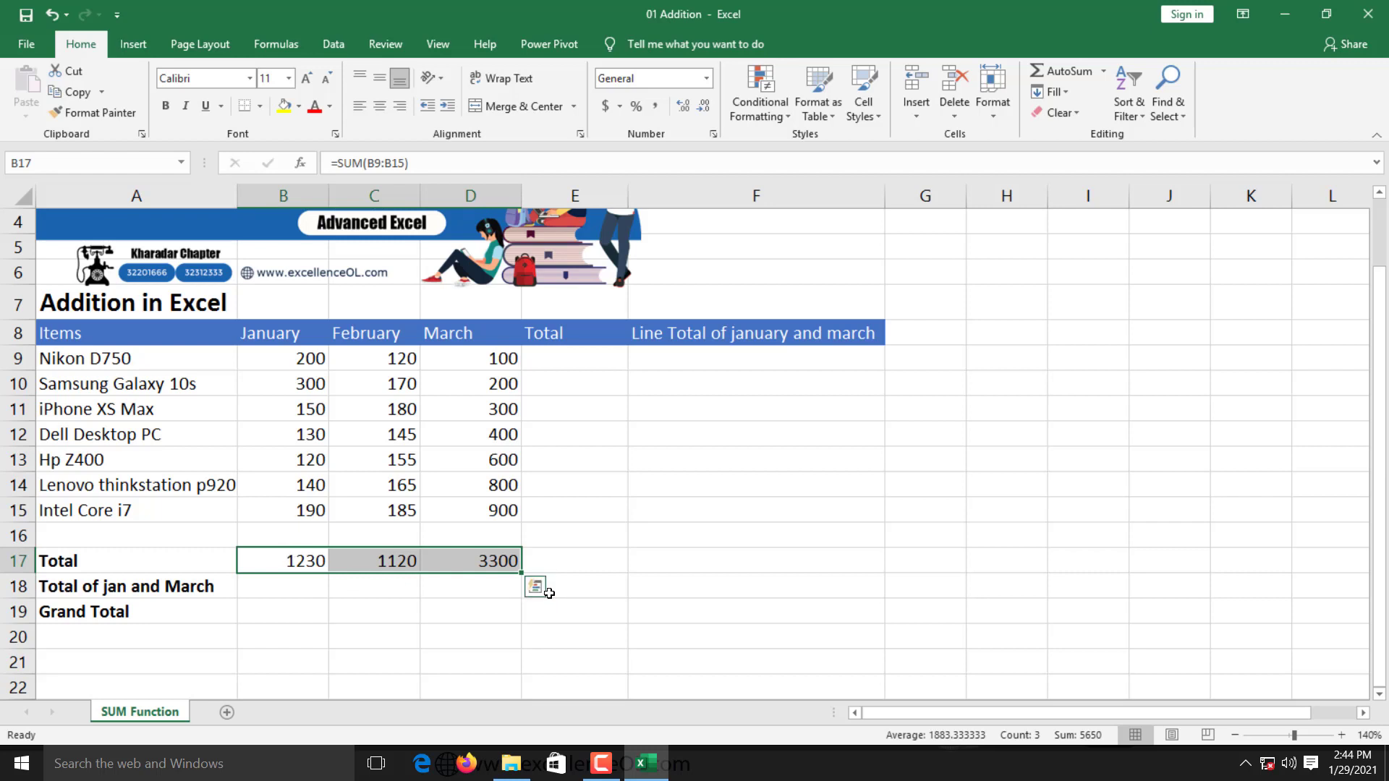
Step: Clear B17:D17 and retype =SUM(B9:B15) in B17, showing 1230
key("Delete")
left_click(311, 558)
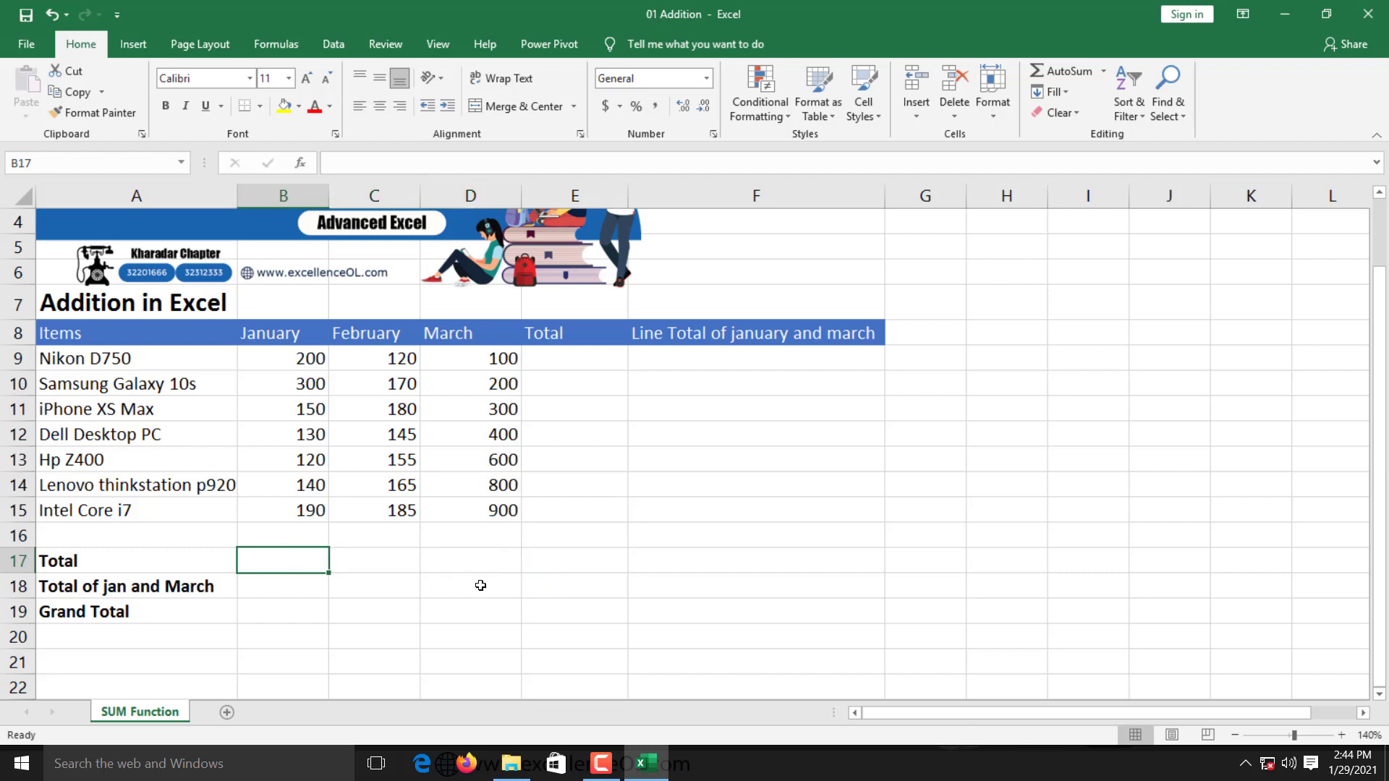
type("=")
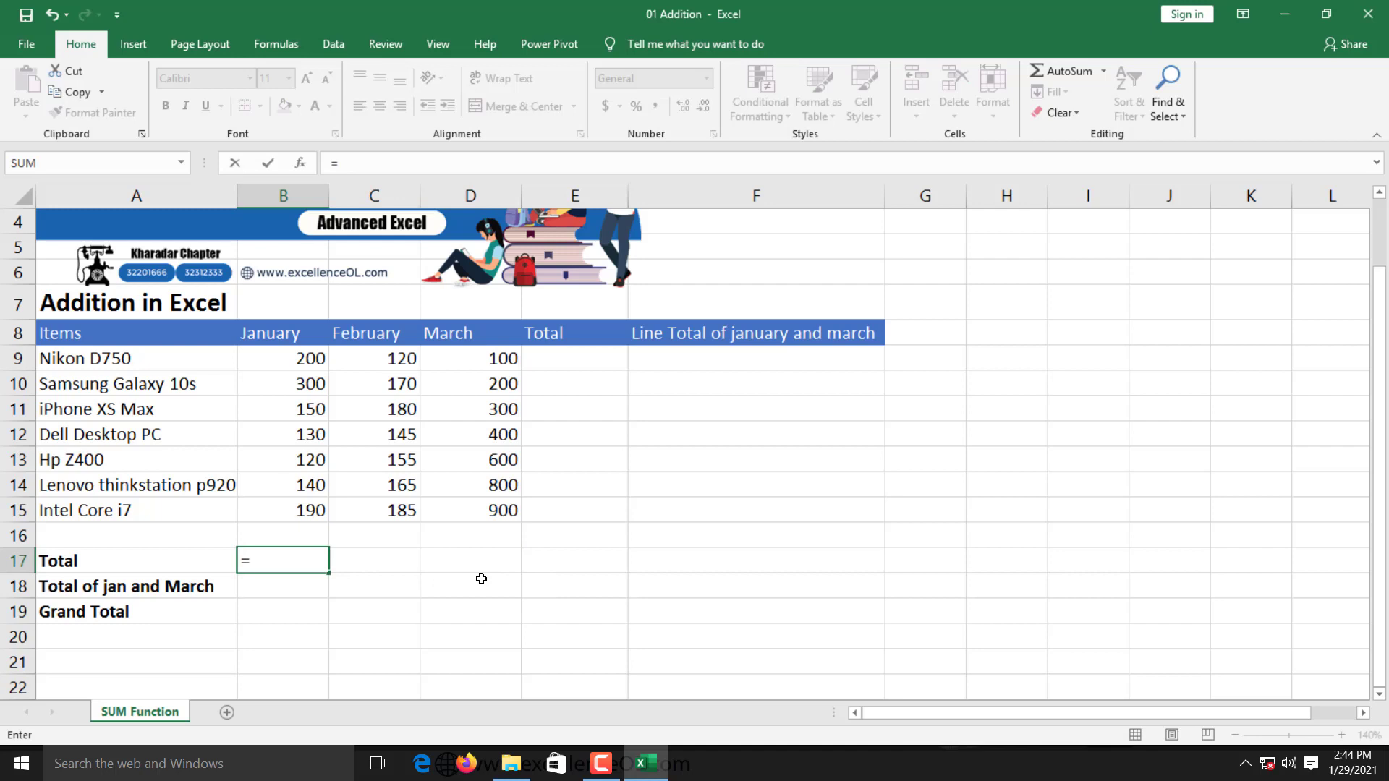
type("sum")
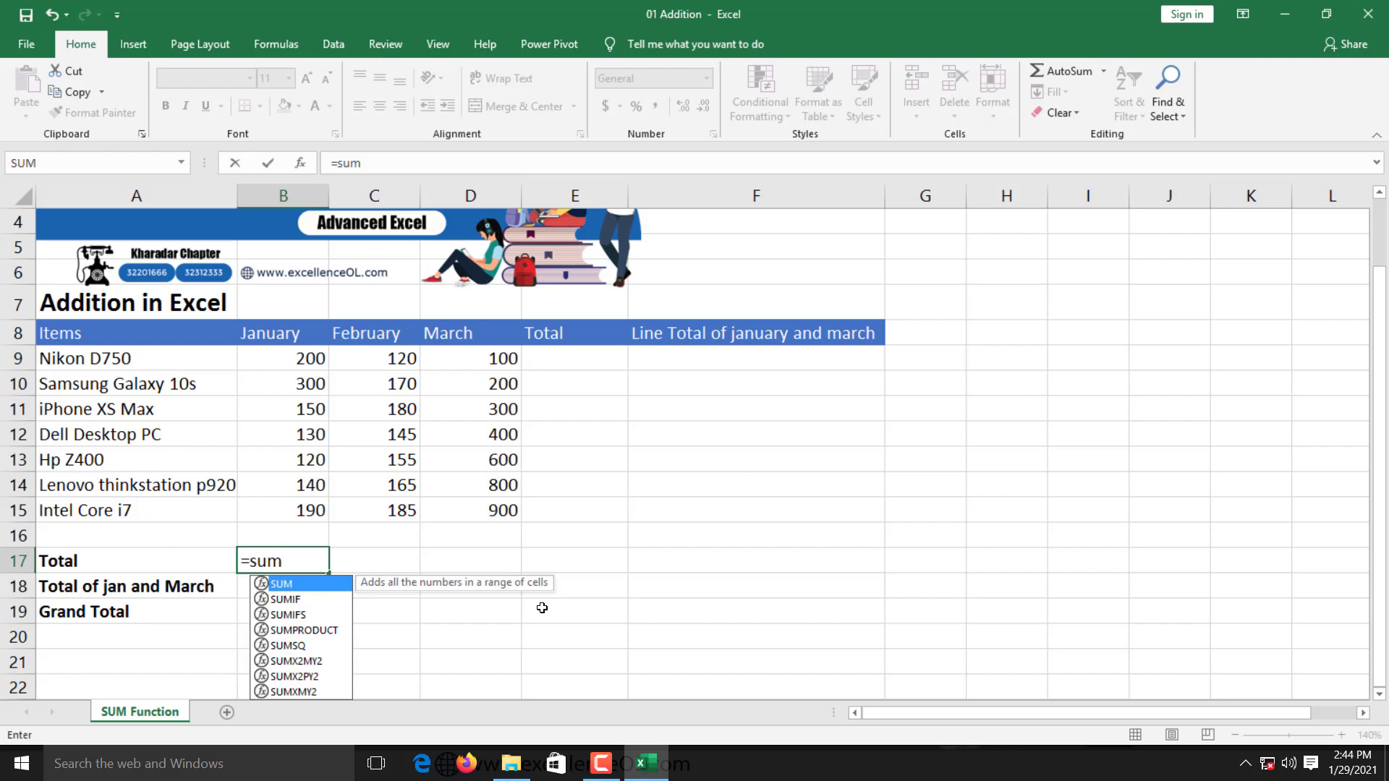
key("Tab")
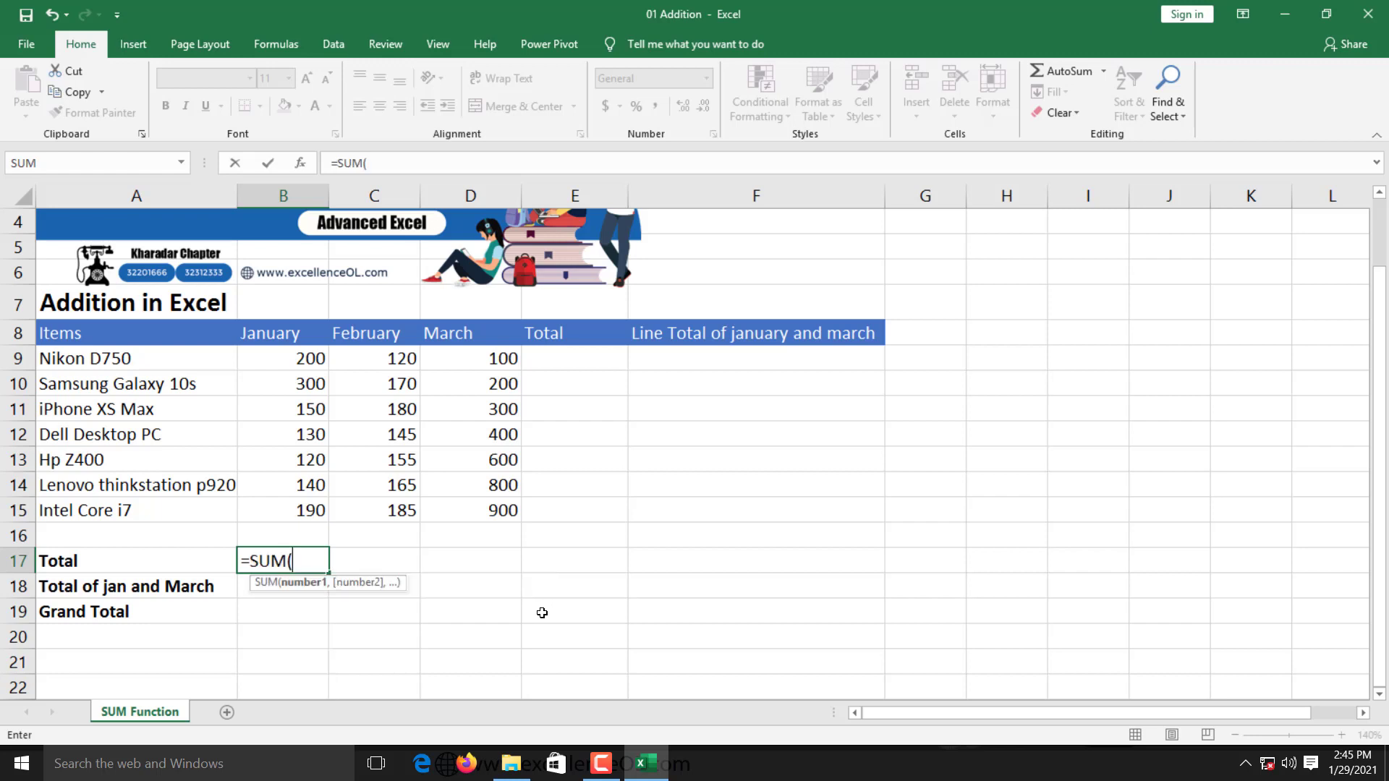
mouse_move(297, 358)
left_mouse_down()
mouse_move(292, 509)
mouse_move(308, 507)
left_mouse_up()
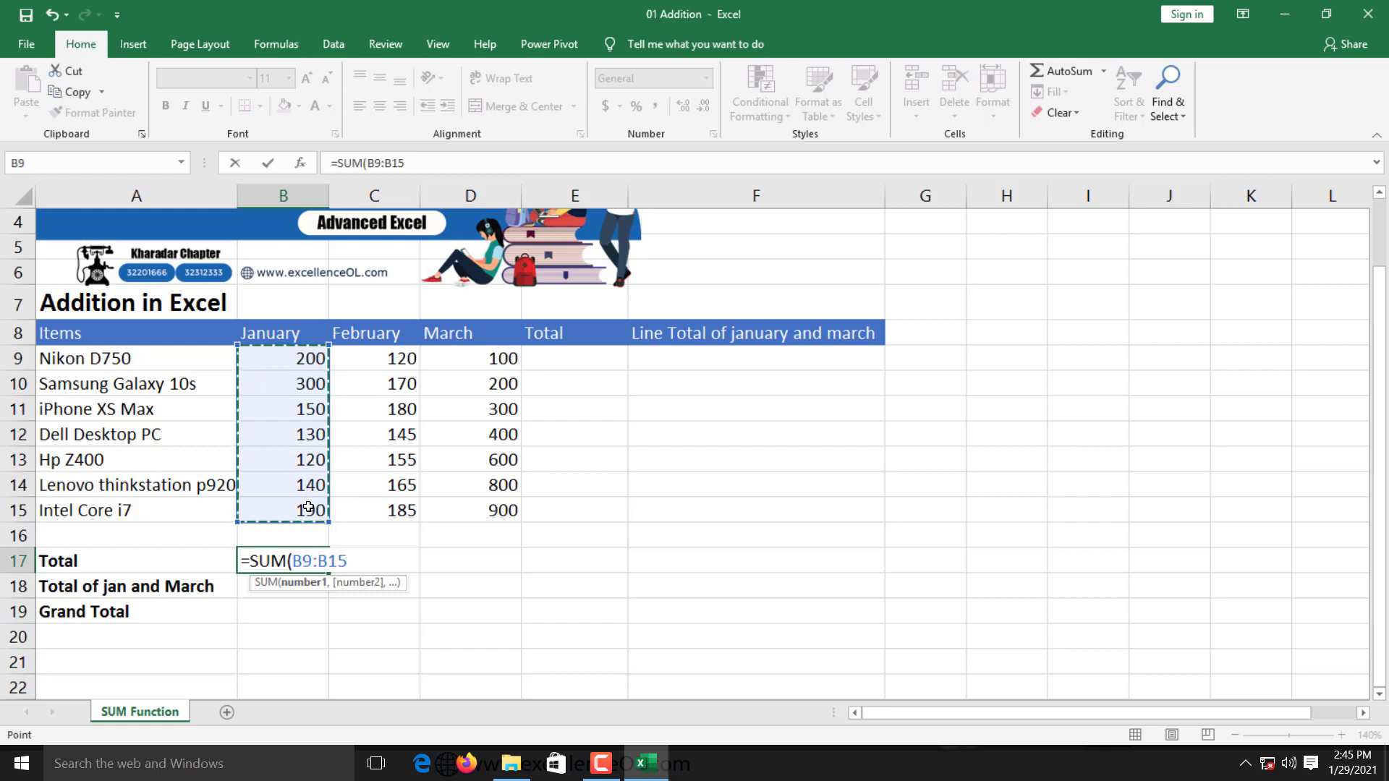
left_click(301, 564)
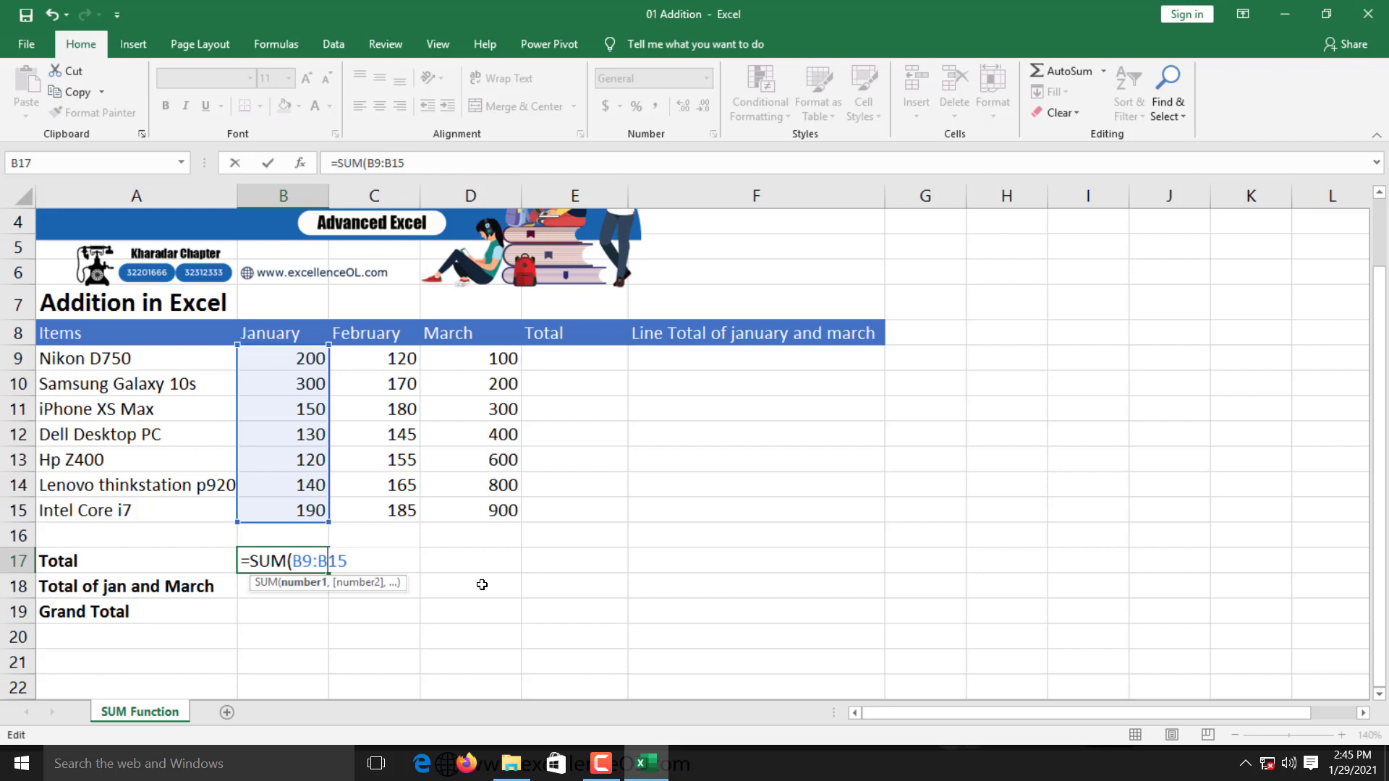
key("Return")
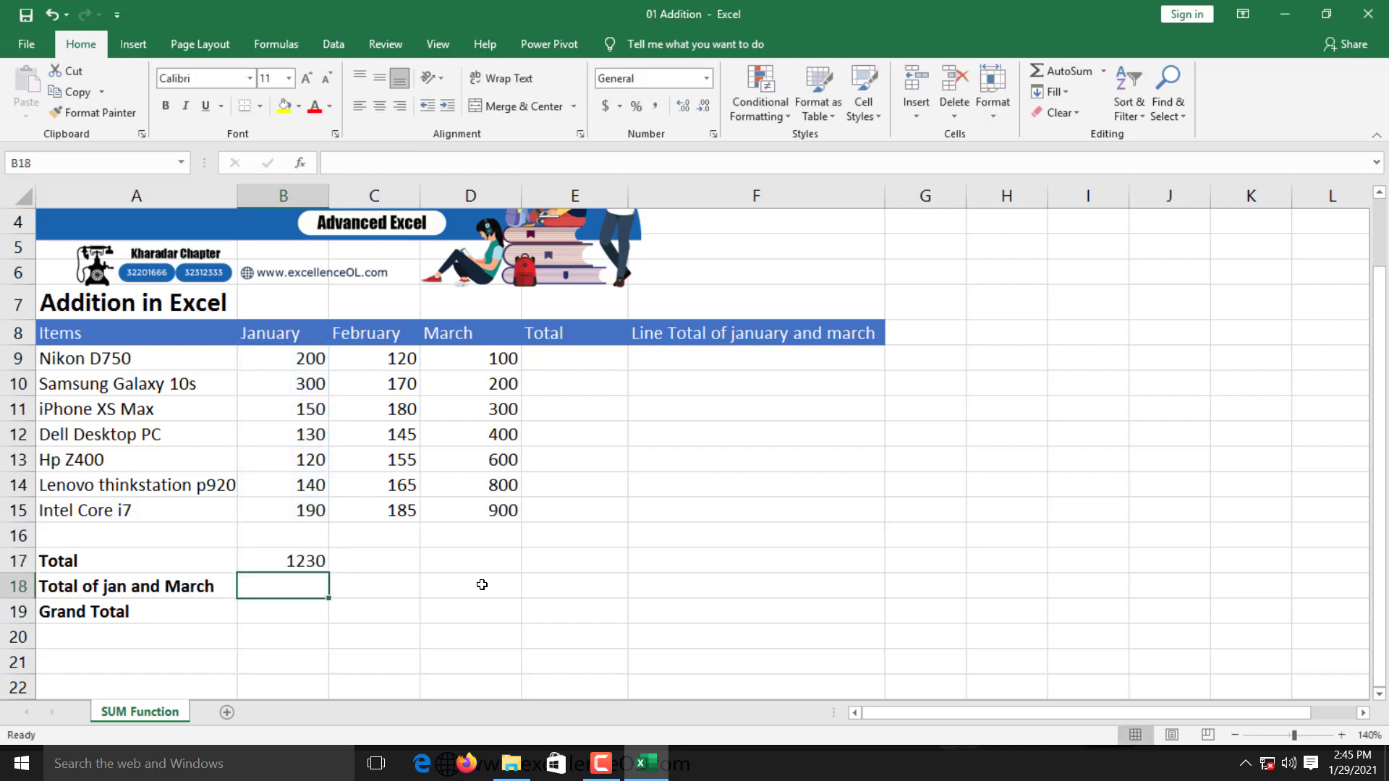
Step: Type =SUM(C9:C15) in C17 for a February total of 1120
key("Right")
key("Up")
type("=sum")
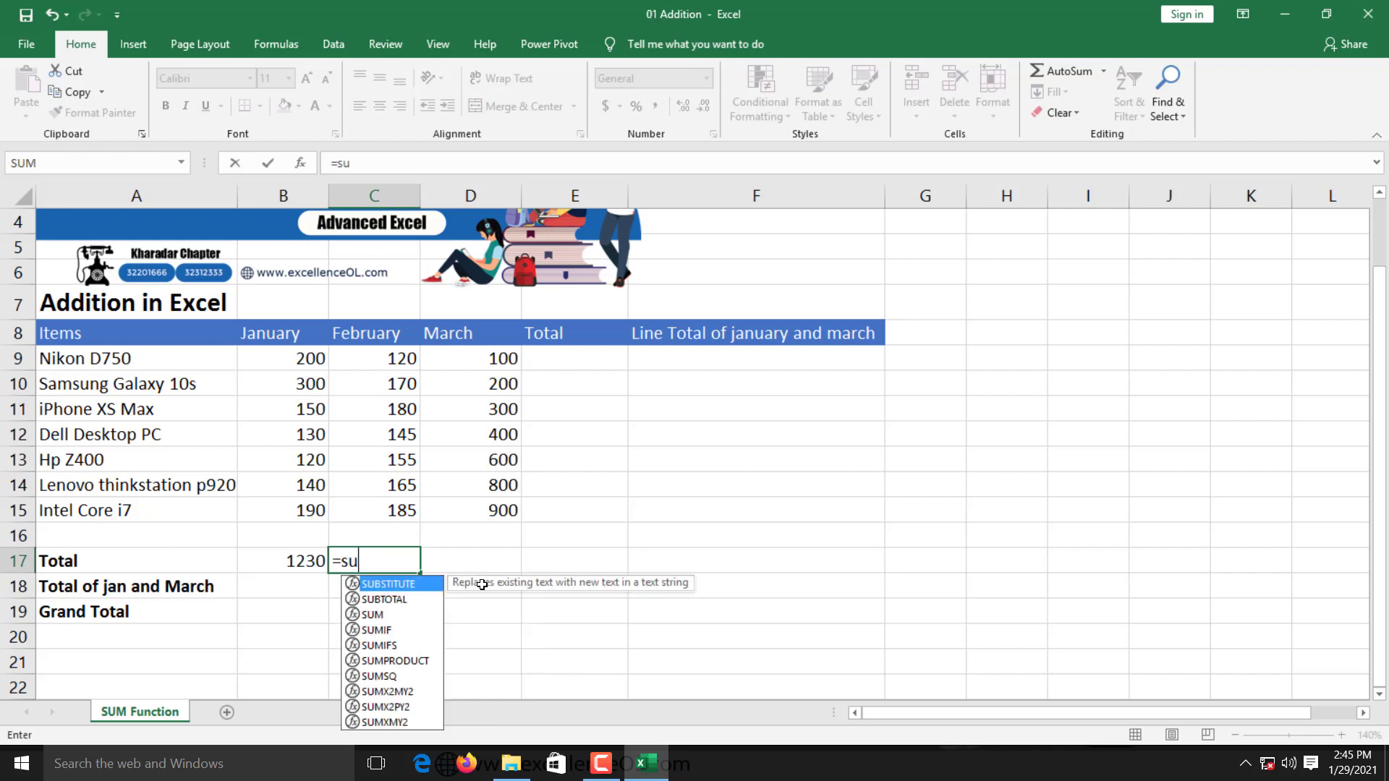
key("Tab")
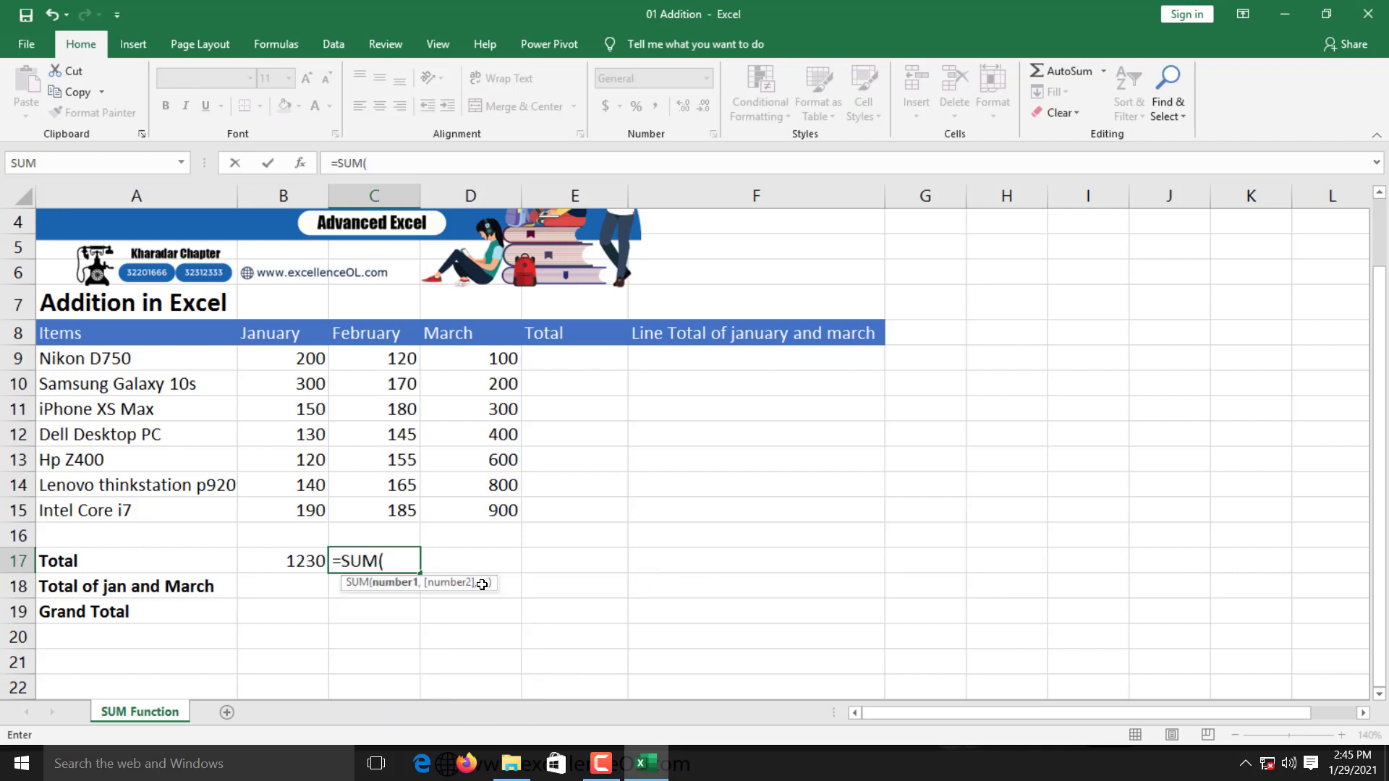
left_click_drag(387, 360, 386, 512)
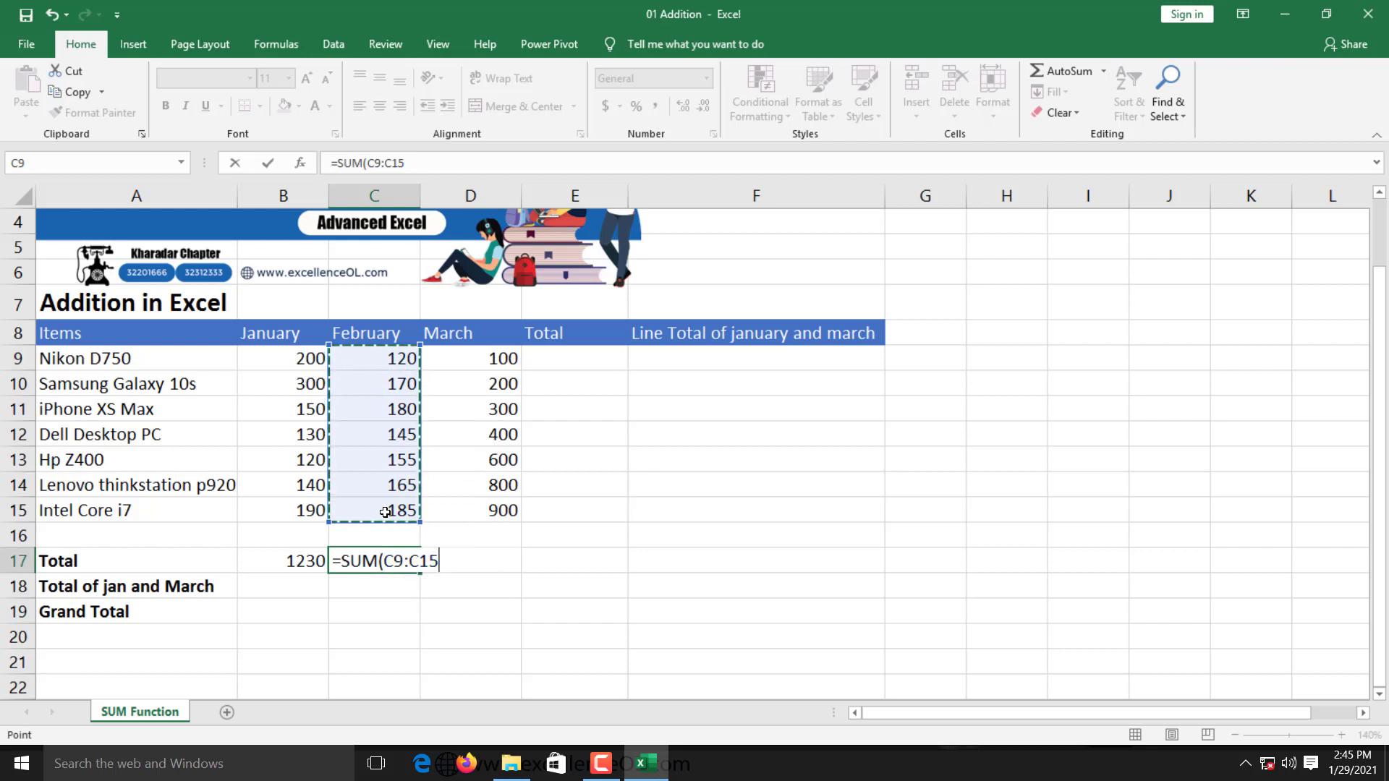
key("Return")
key("Right")
Step: Type =SUM( in D17 and select D9:D15 with arrow keys, giving 3300
key("Up")
type("=s")
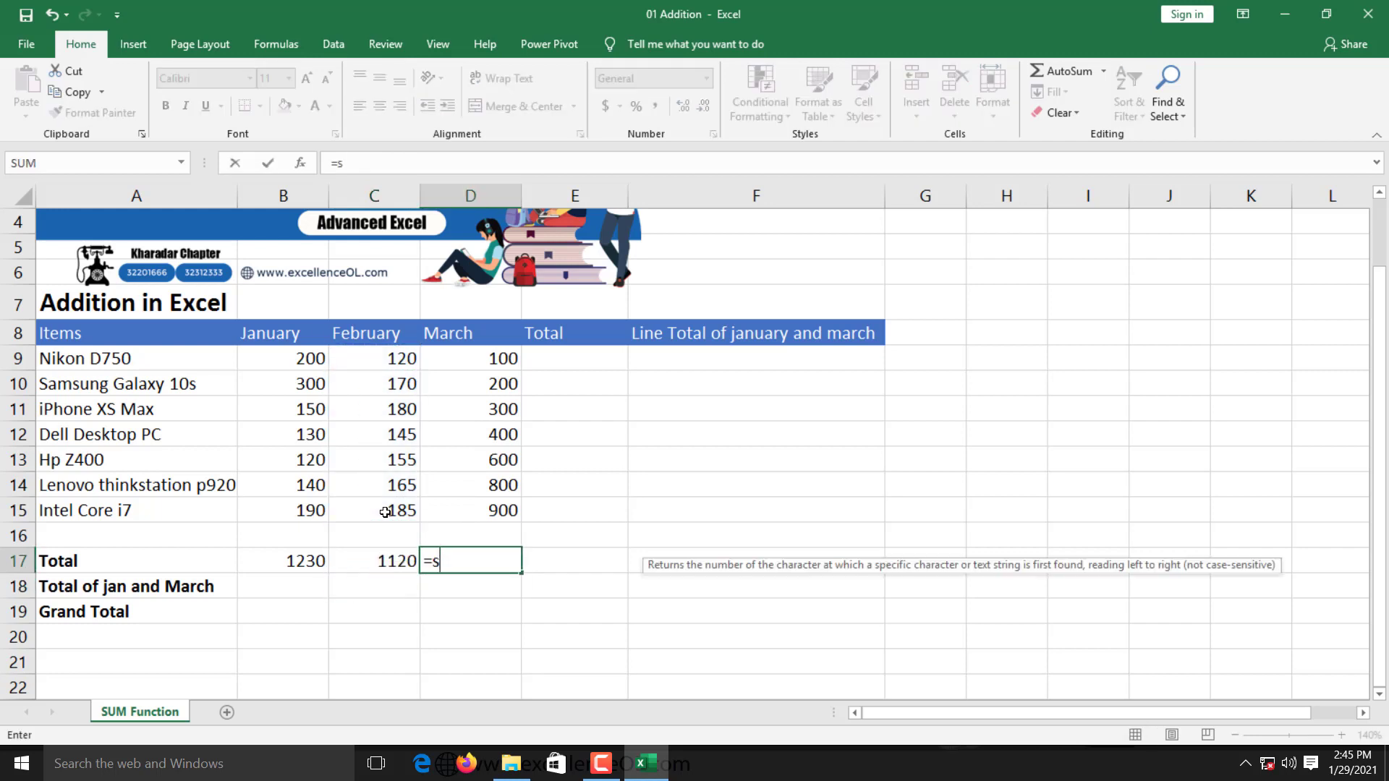
type("um(")
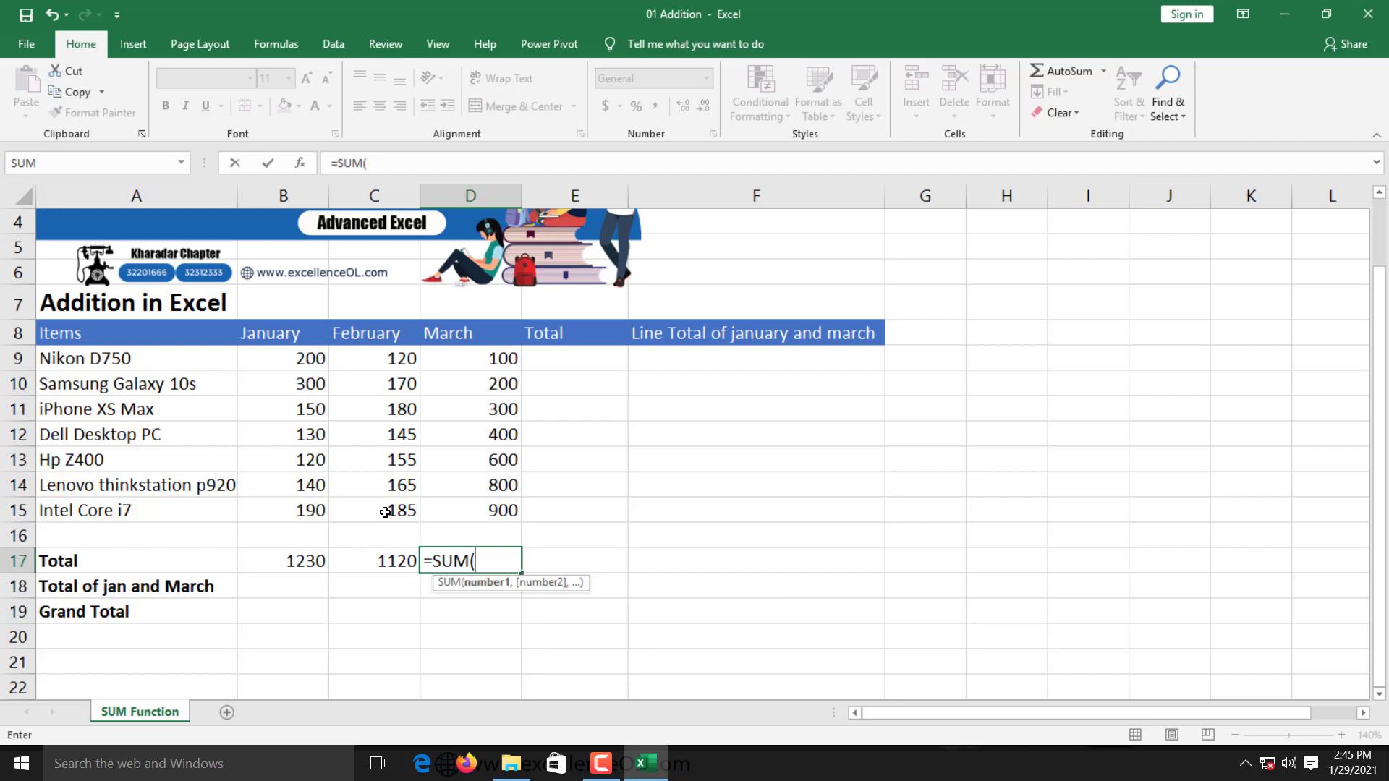
key("Up")
key("Up")
key("Up")
key("Up")
key("Up")
key("Up")
key("Up")
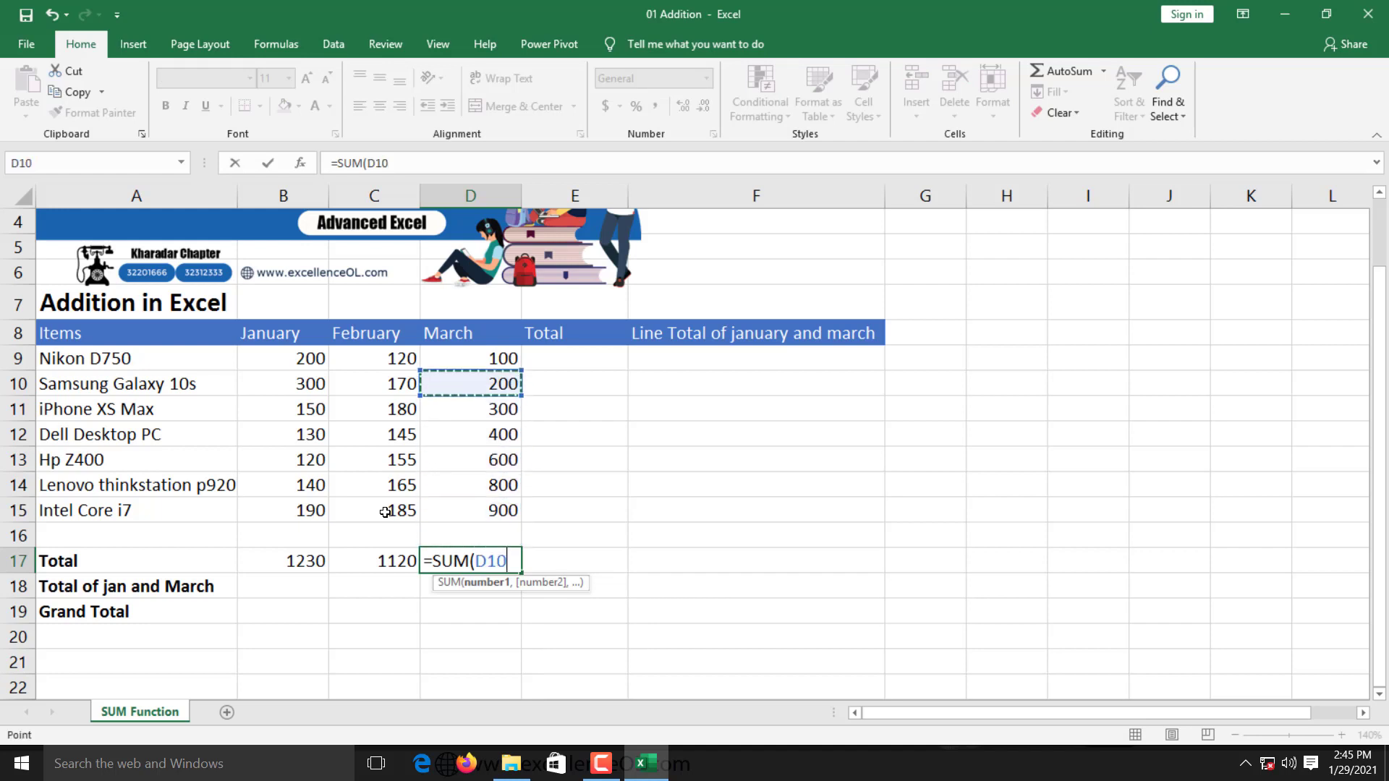
key("Up")
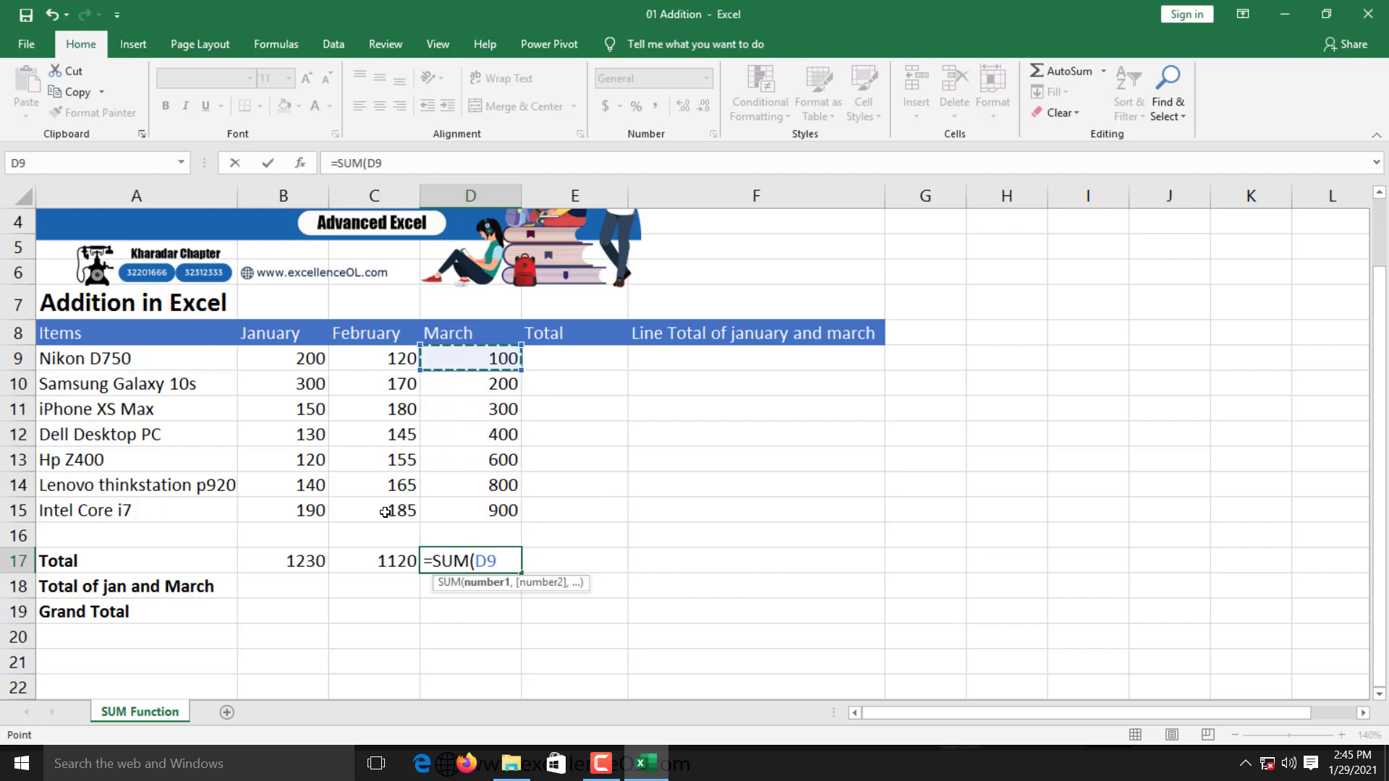
key("shift+Down")
key("shift+Down")
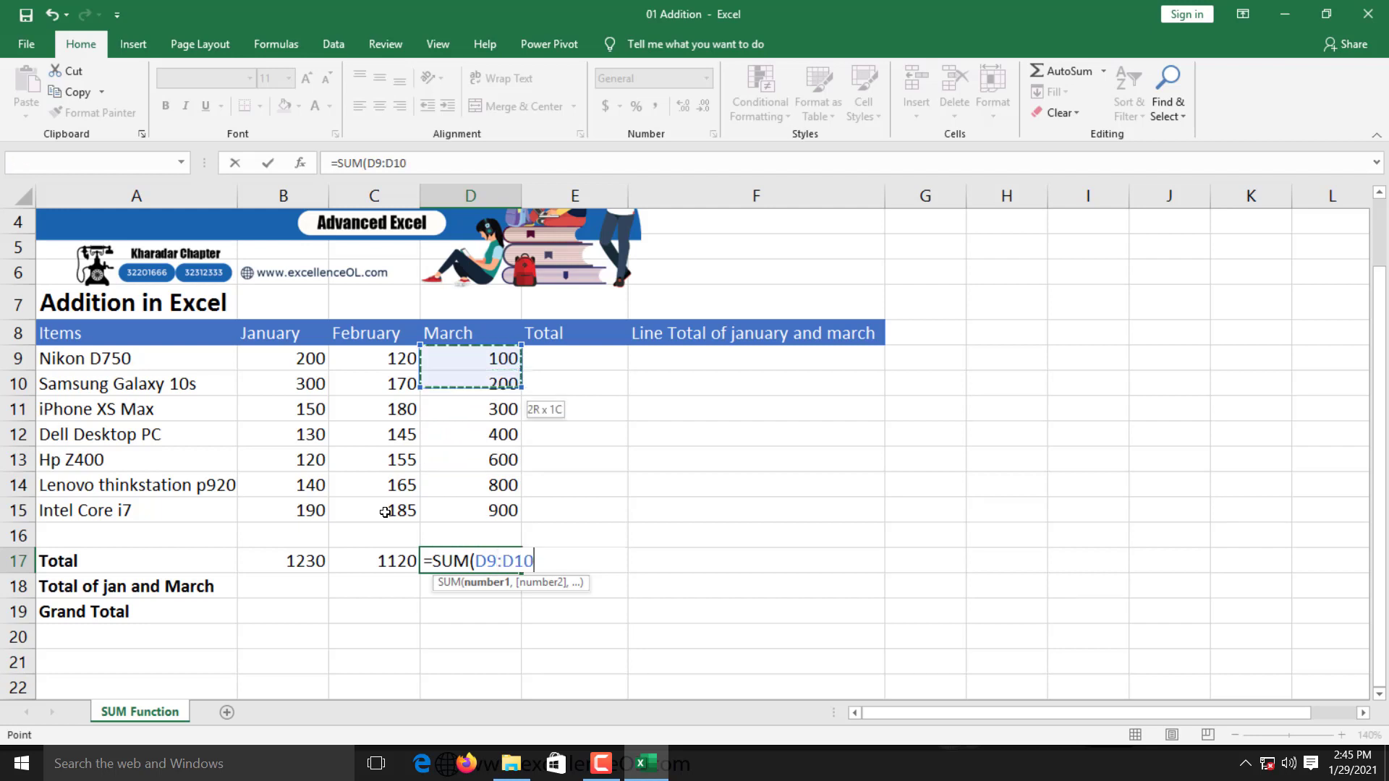
key("shift+Down")
key("shift+Down")
key("shift+Down")
key("shift+Down")
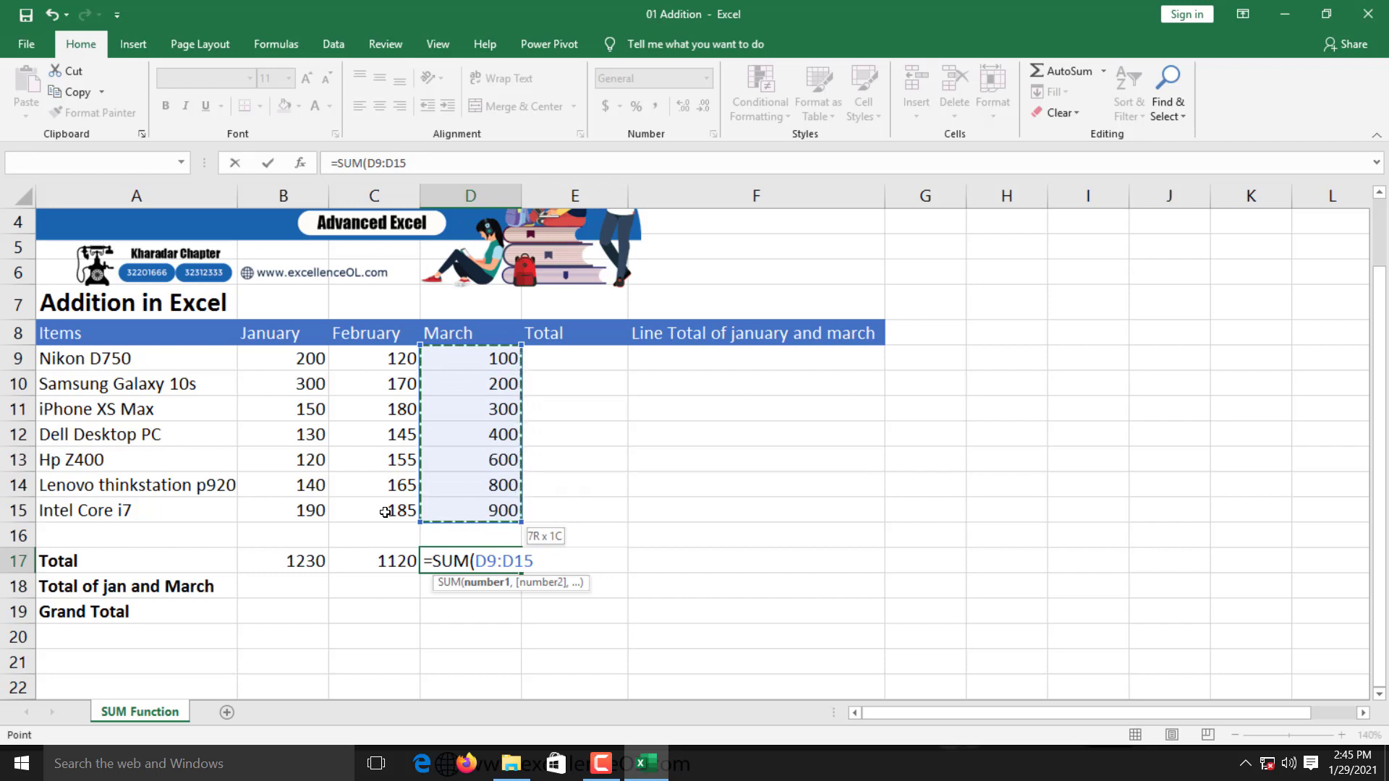
key("Return")
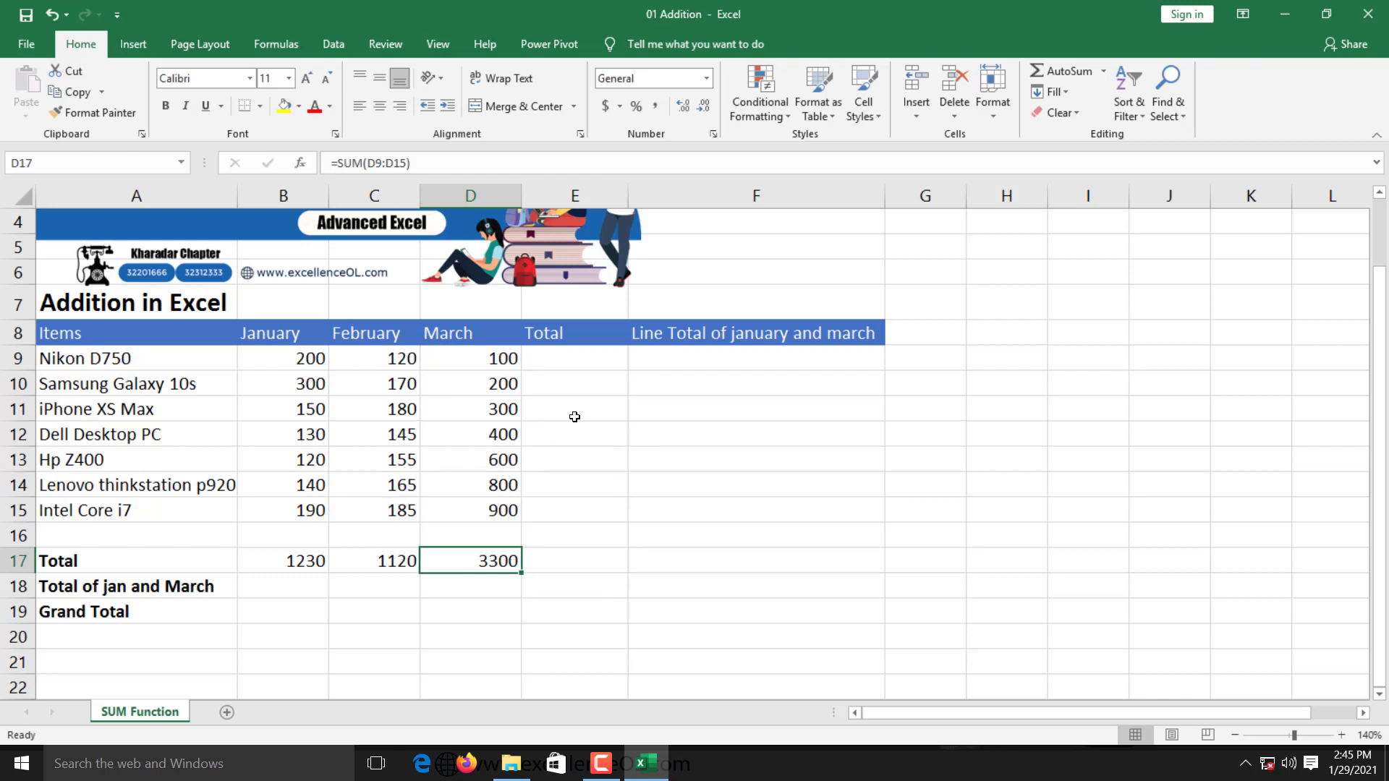
Step: Enter row SUM formulas in E9 and E10 for Nikon D750 (420) and Samsung Galaxy 10s (670)
left_click(609, 363)
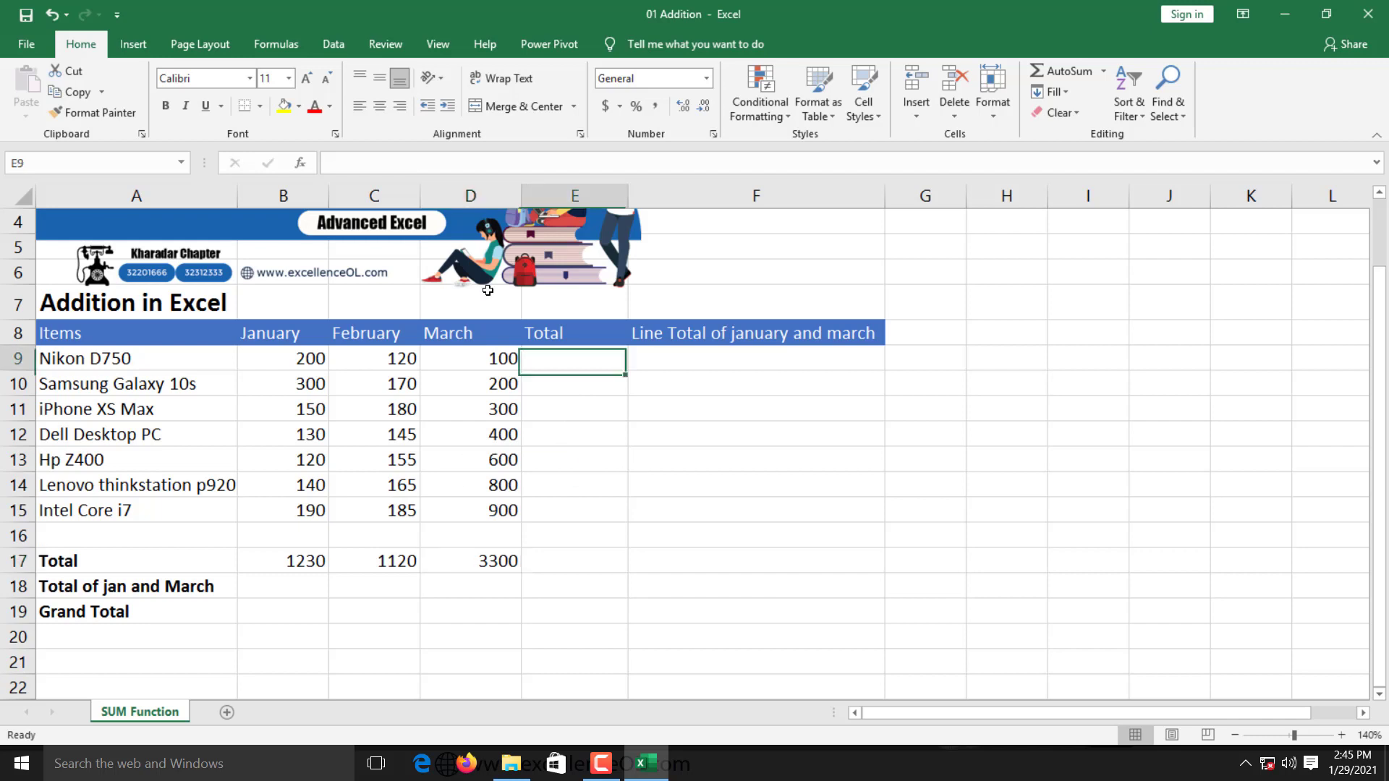
type("=su")
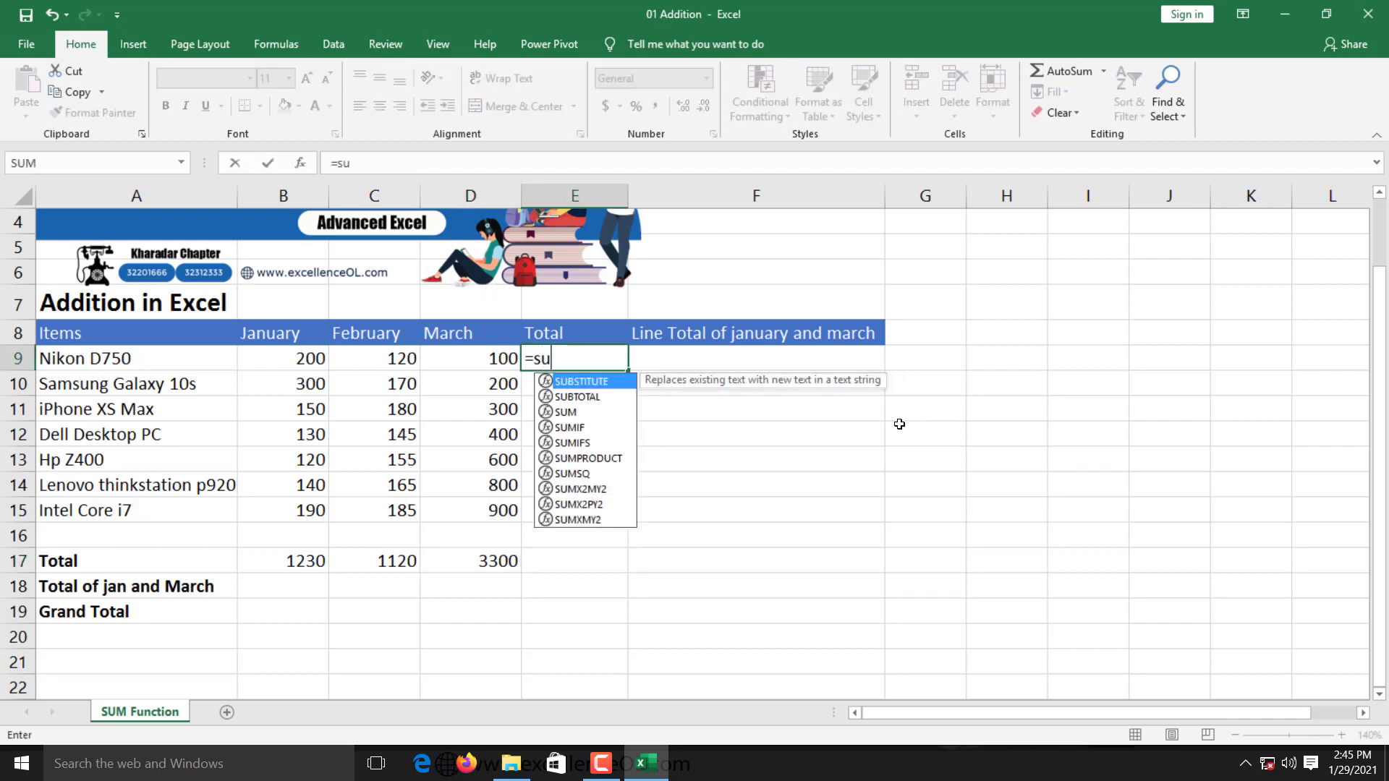
type("m")
key("Tab")
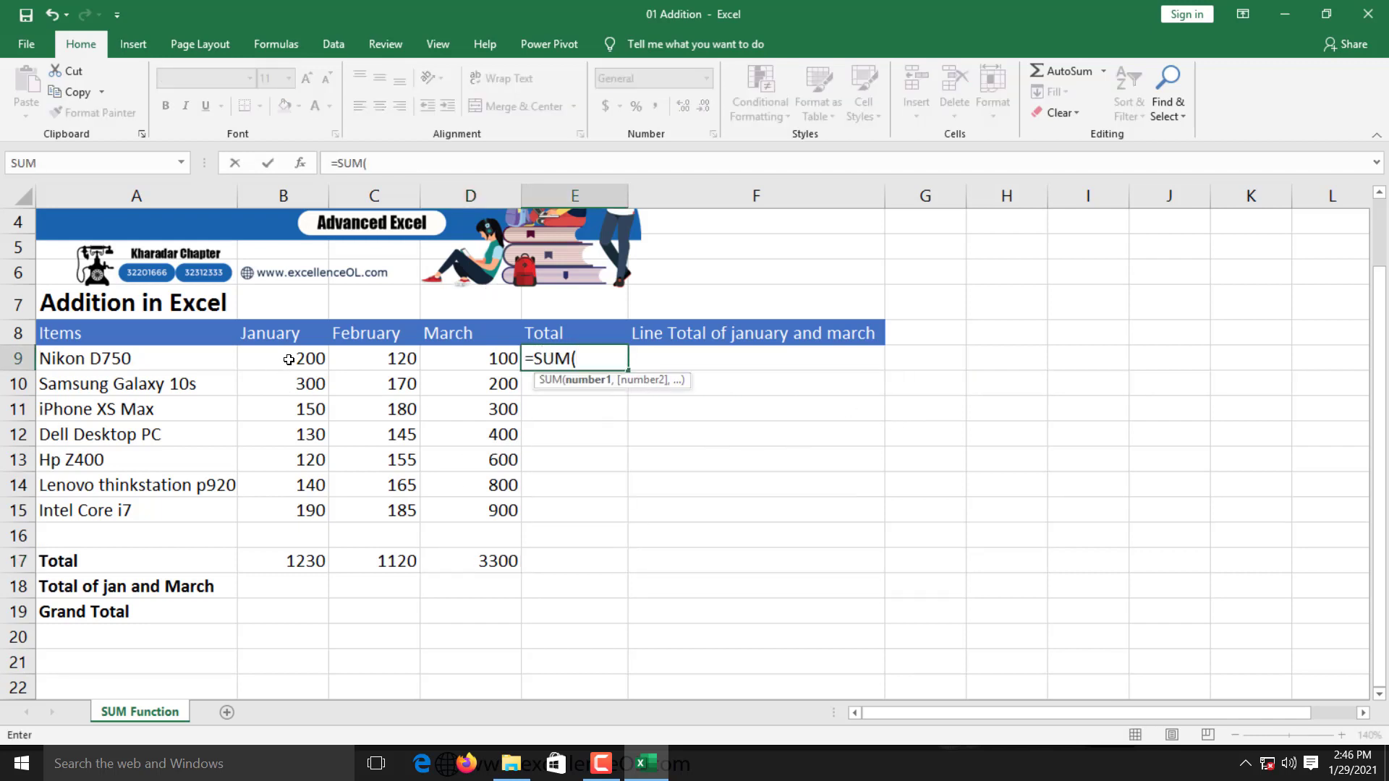
left_click_drag(288, 359, 496, 358)
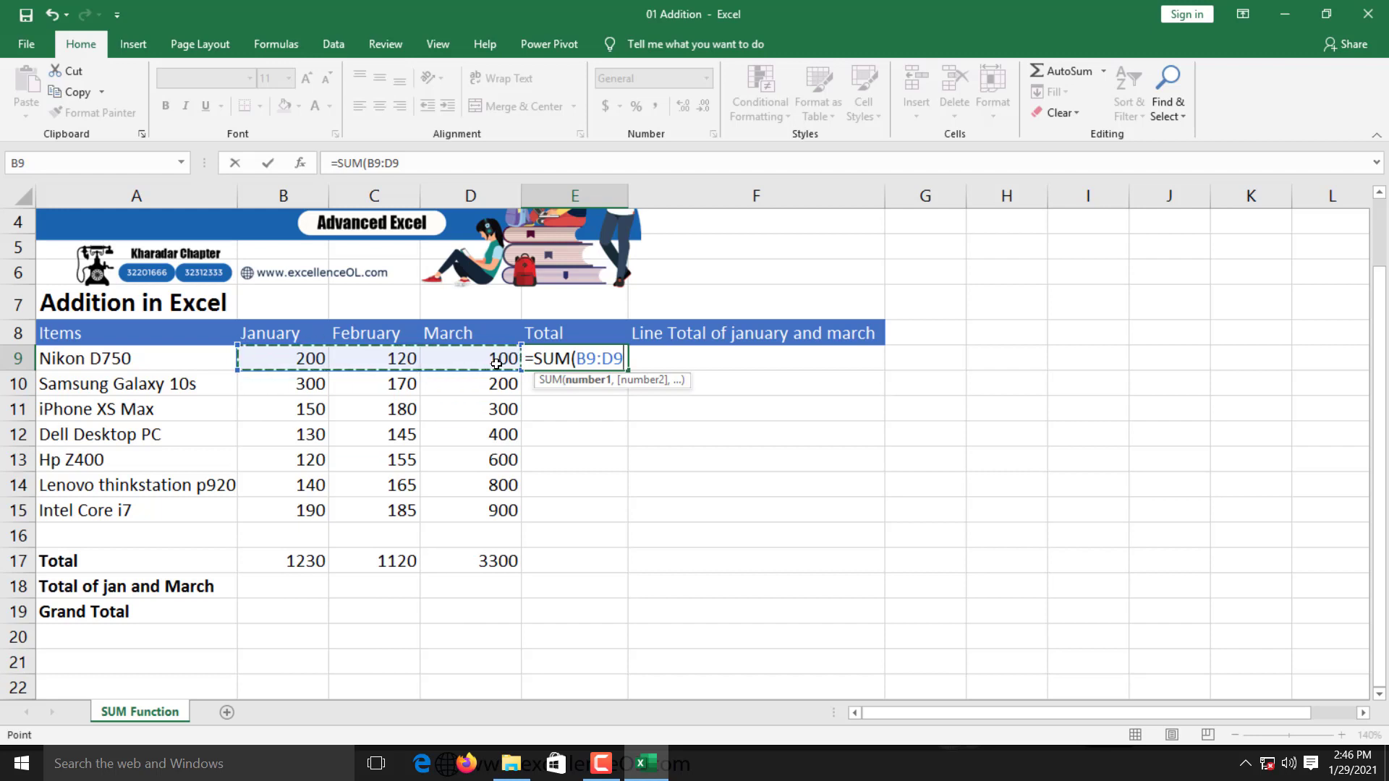
key("Return")
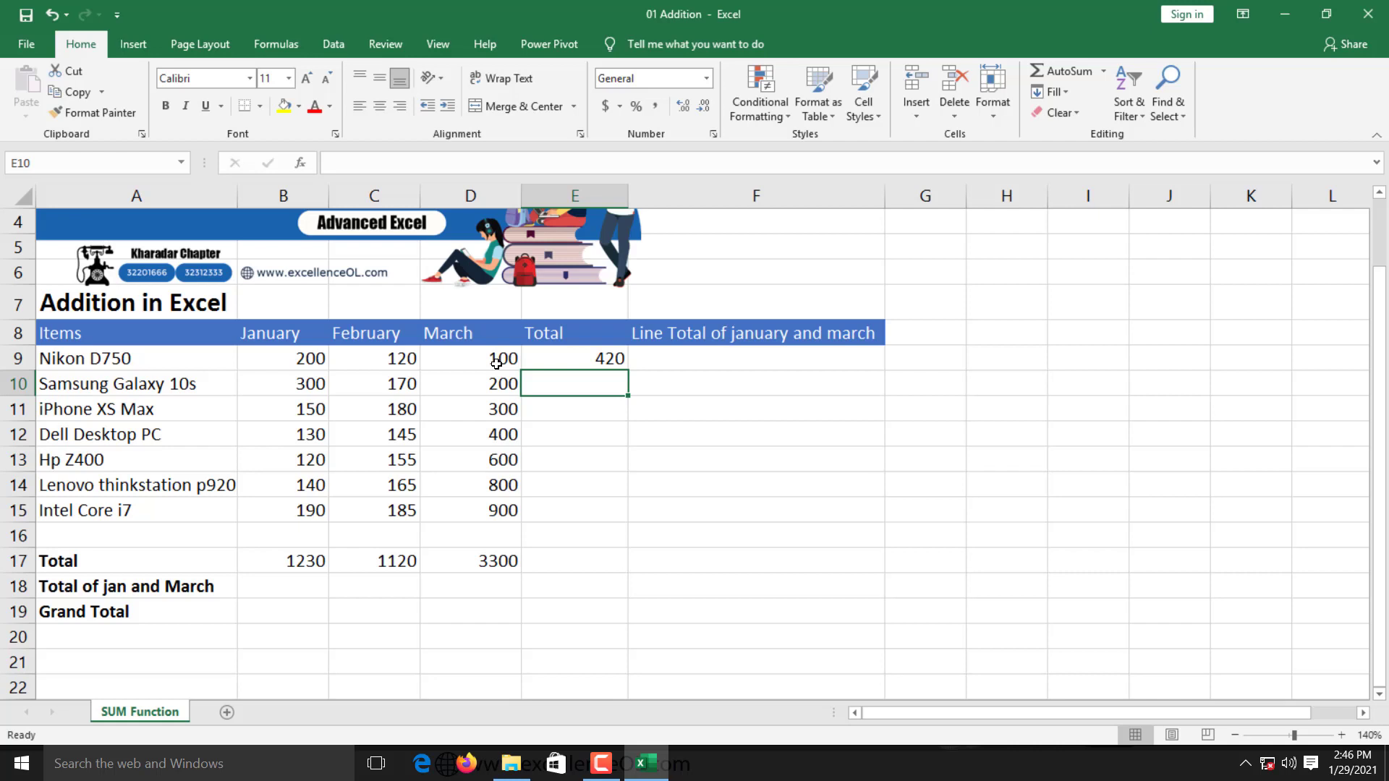
type("=su")
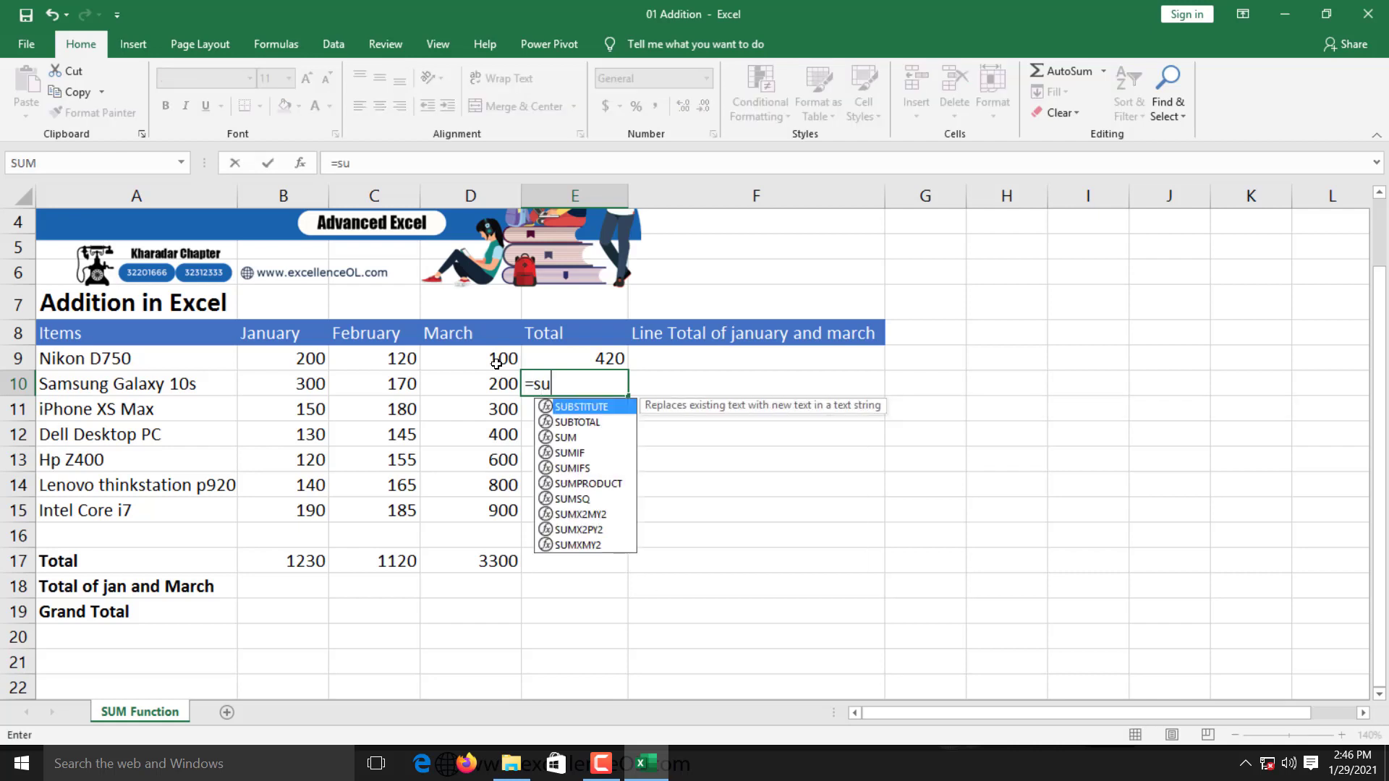
type("m")
key("Tab")
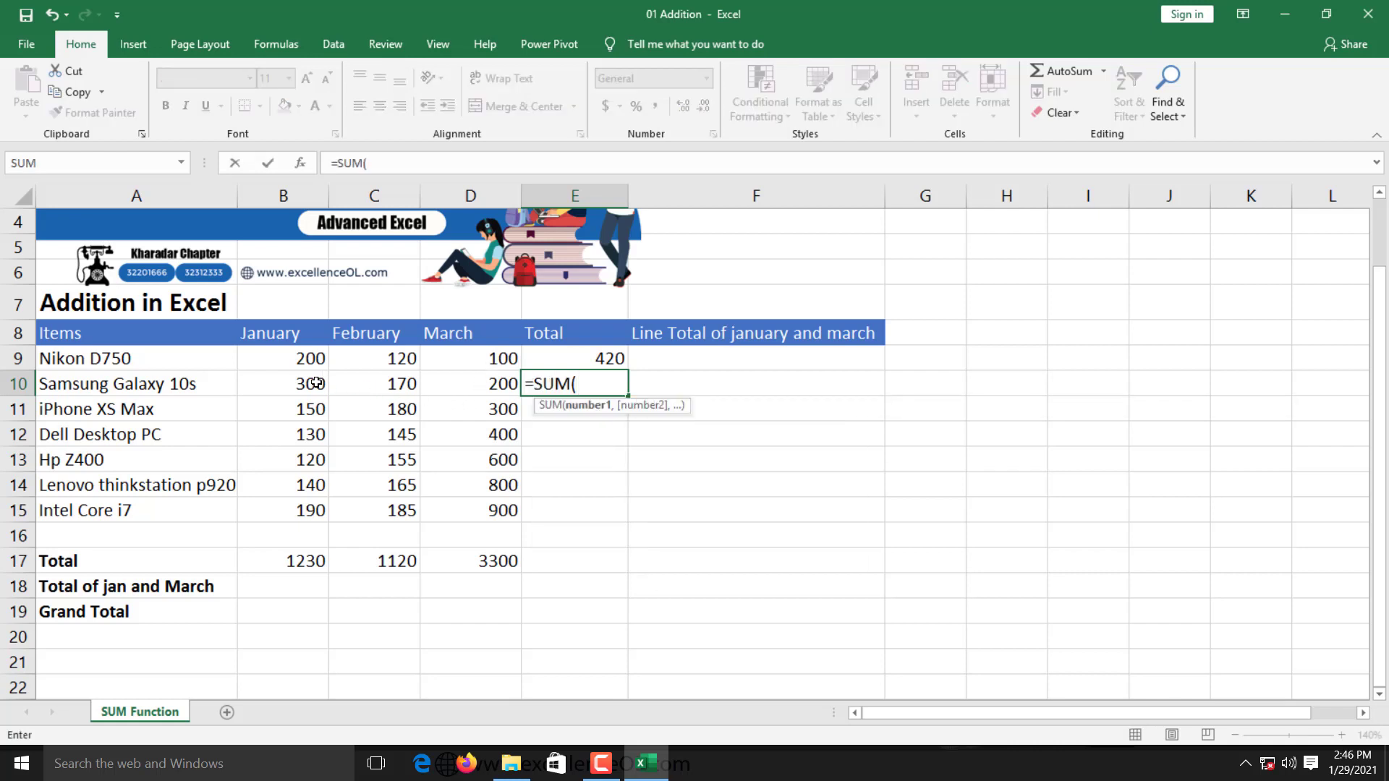
left_click_drag(313, 382, 452, 391)
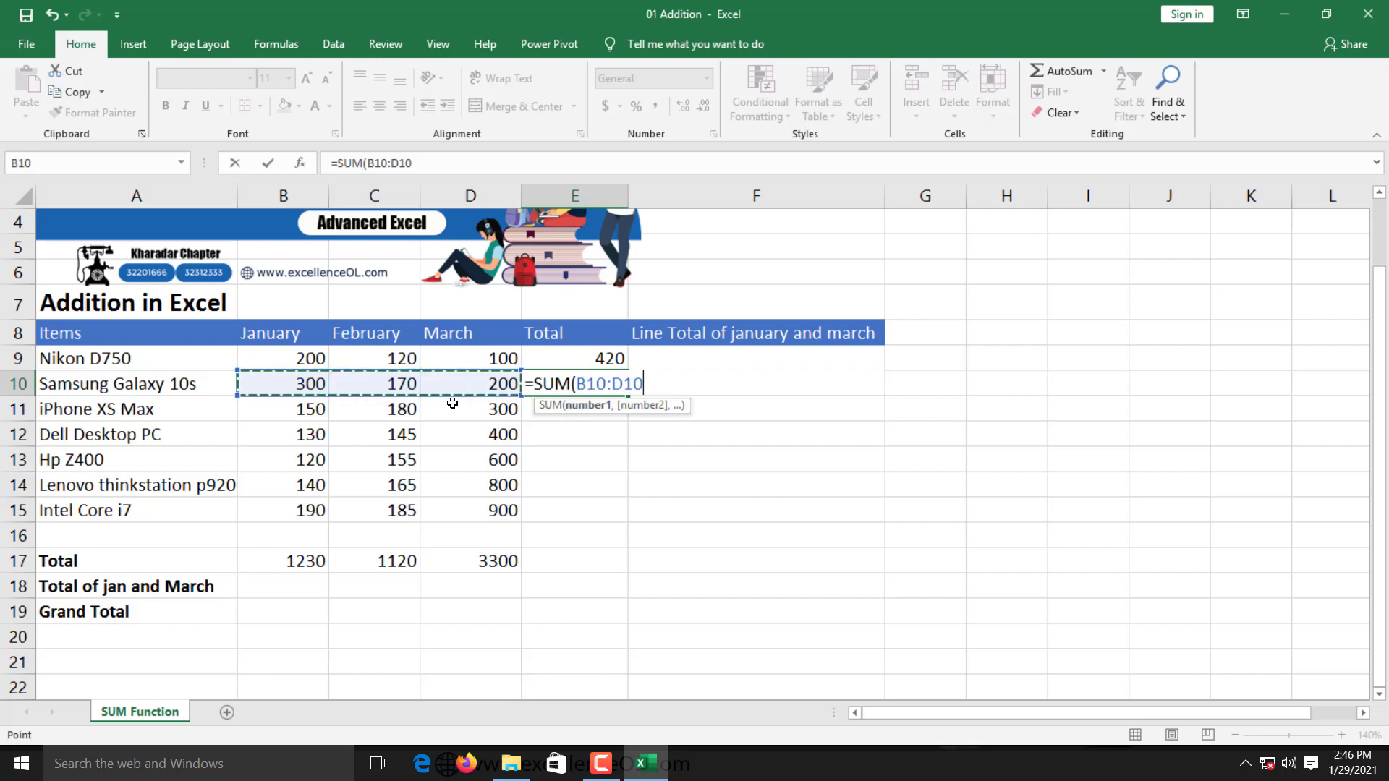
key("Return")
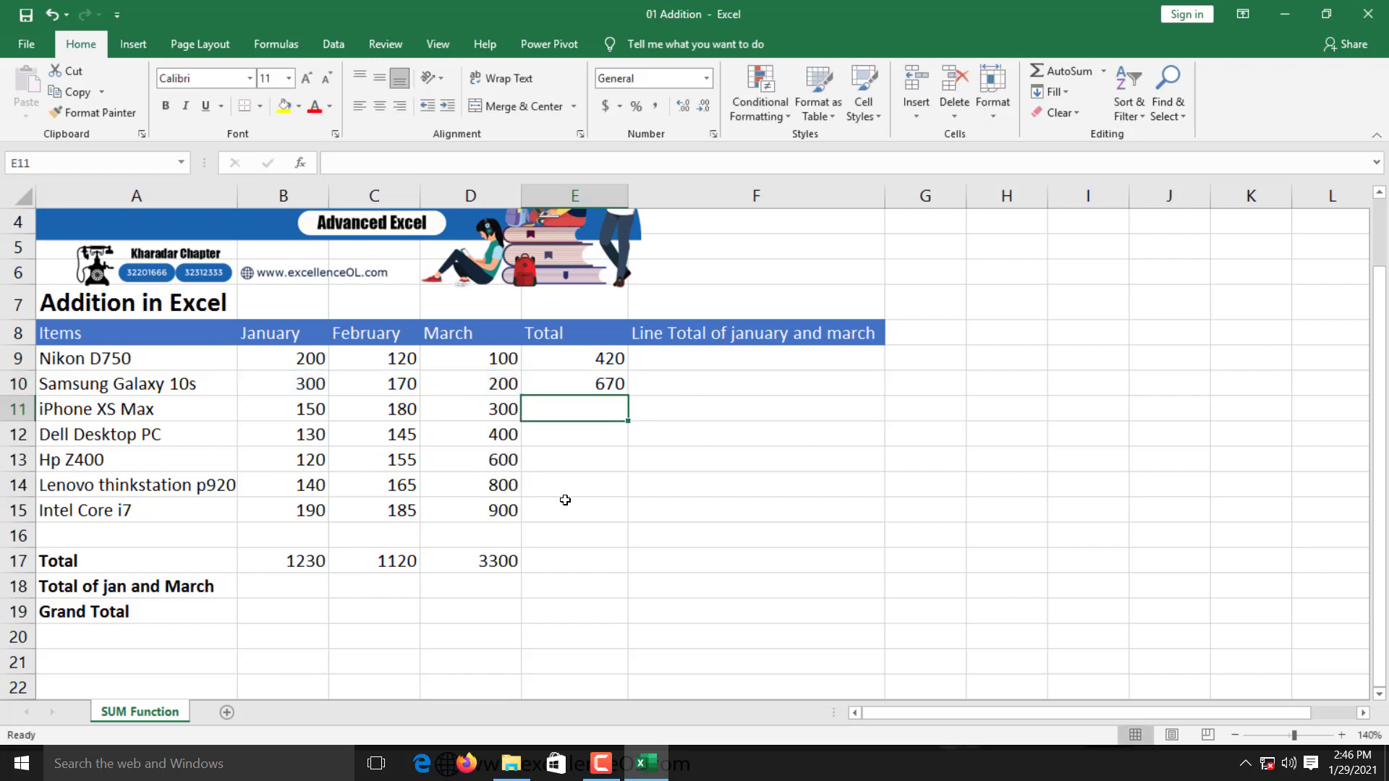
Step: Enter a SUM of the three months in E11 for the iPhone XS Max total of 630
type("=s")
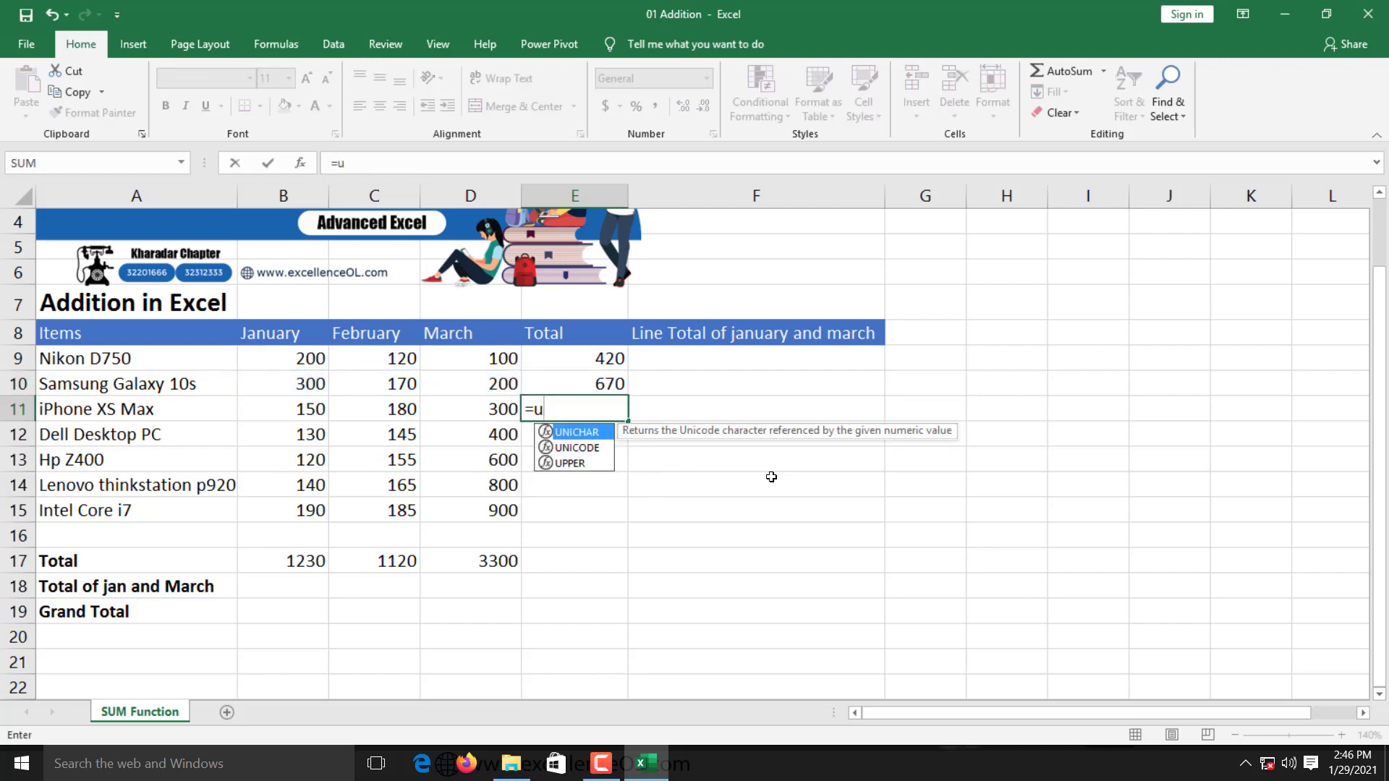
key("BackSpace")
type("sum")
key("Tab")
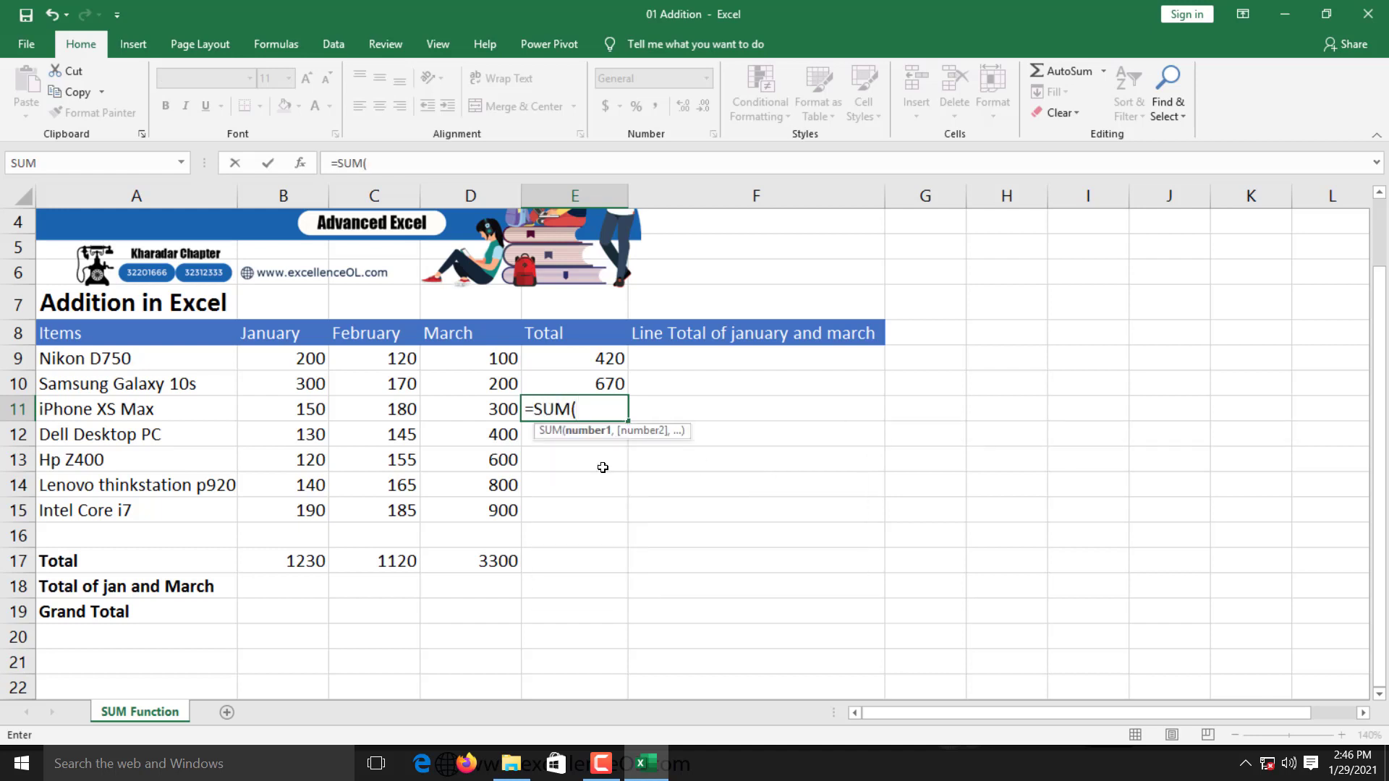
left_click_drag(289, 409, 499, 408)
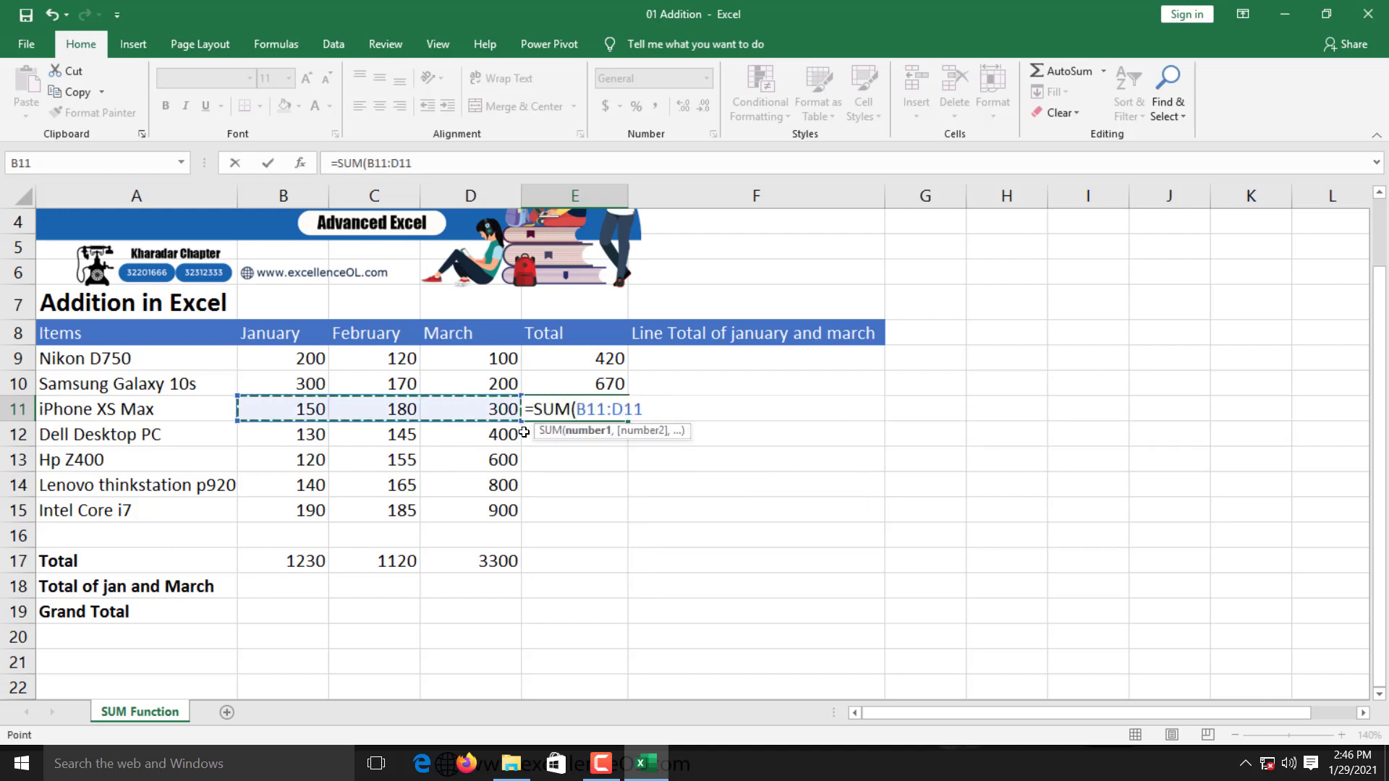
key("Return")
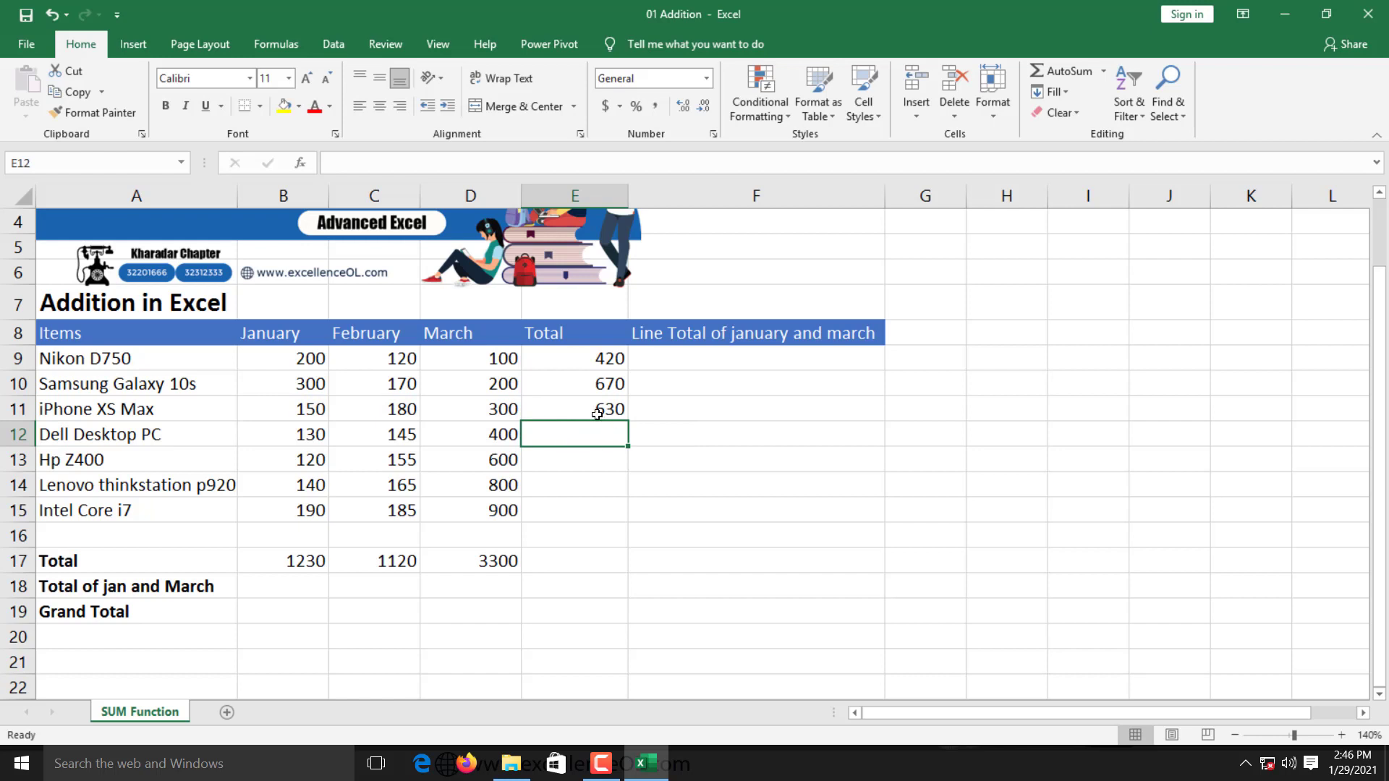
Step: Fill the row total formula down to E12 and E13, giving 675 and 875
left_click_drag(594, 411, 582, 510)
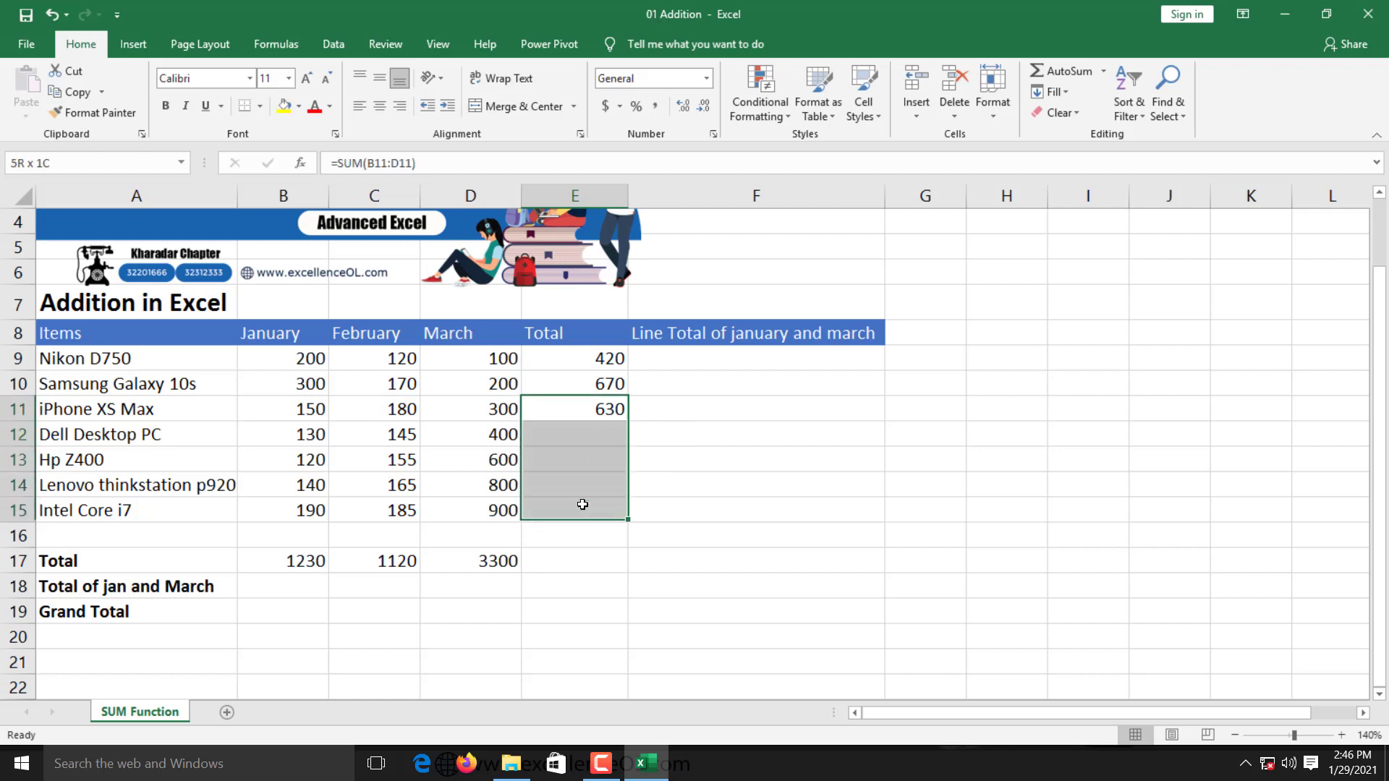
left_click(589, 408)
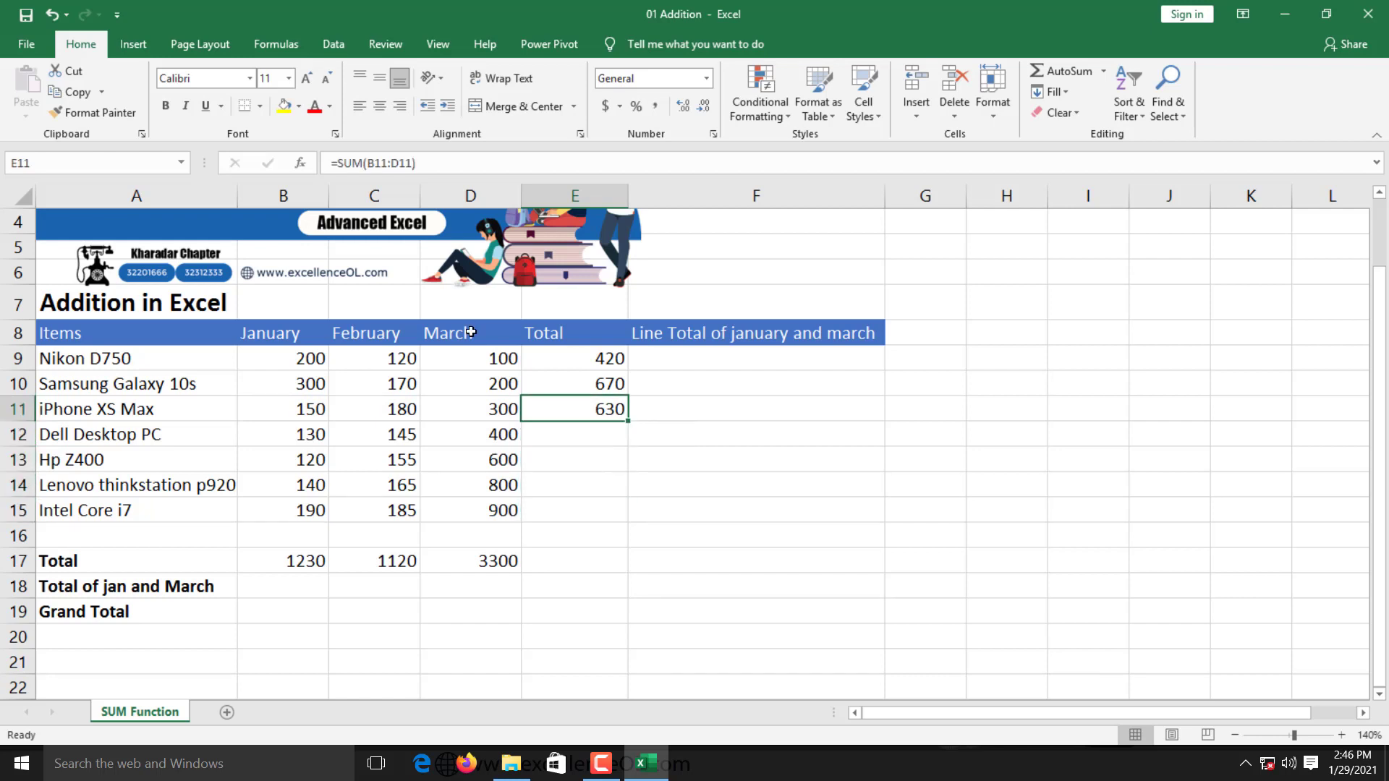
left_click(588, 436)
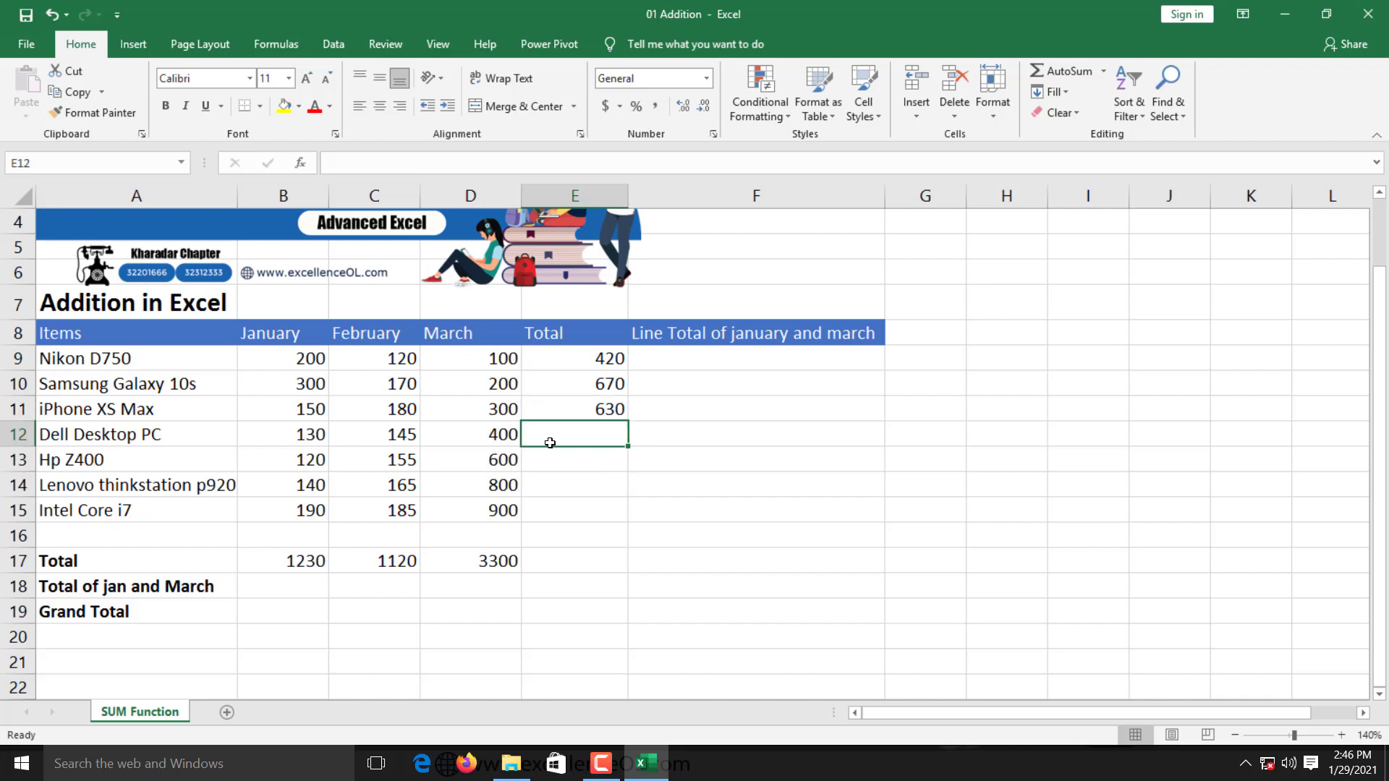
left_click_drag(313, 437, 506, 436)
left_click(612, 410)
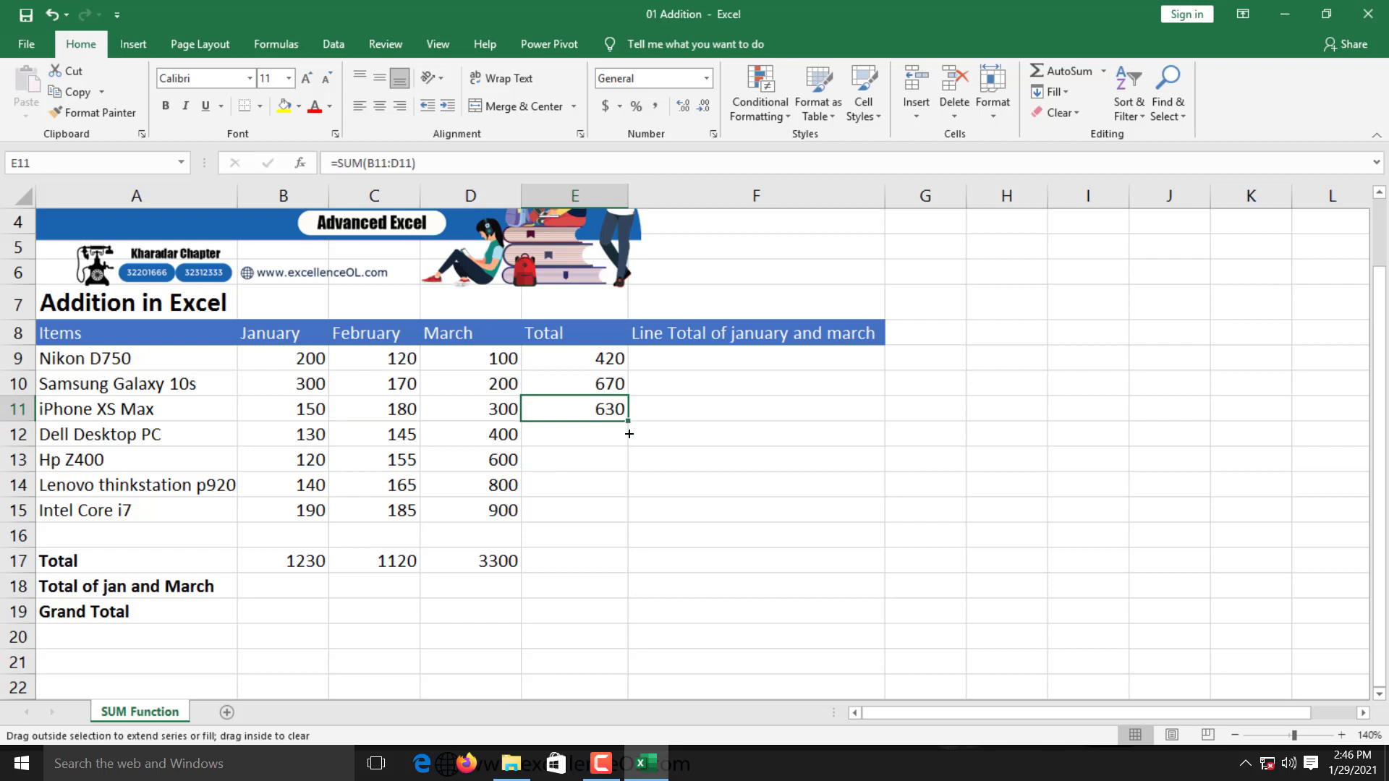
left_click_drag(629, 423, 626, 447)
left_click(599, 438)
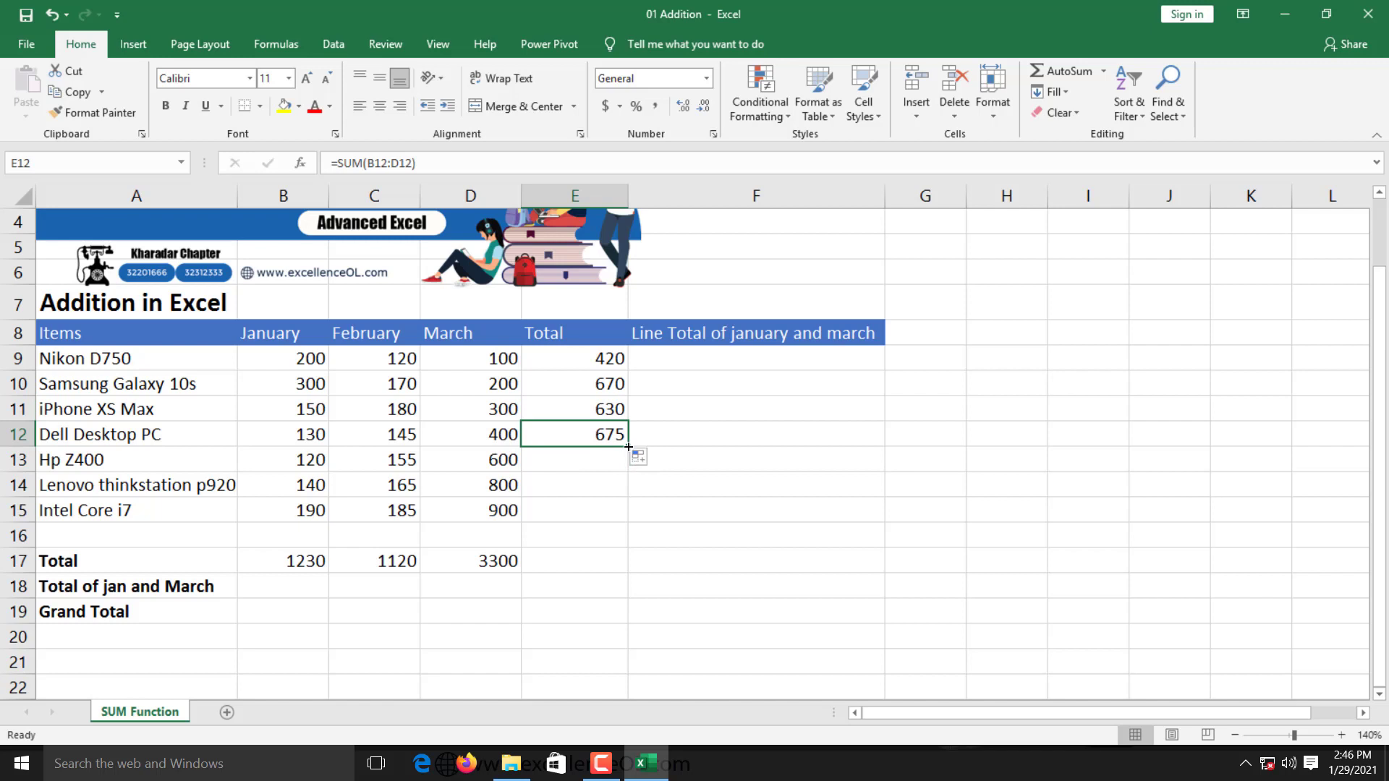
left_click_drag(627, 446, 626, 472)
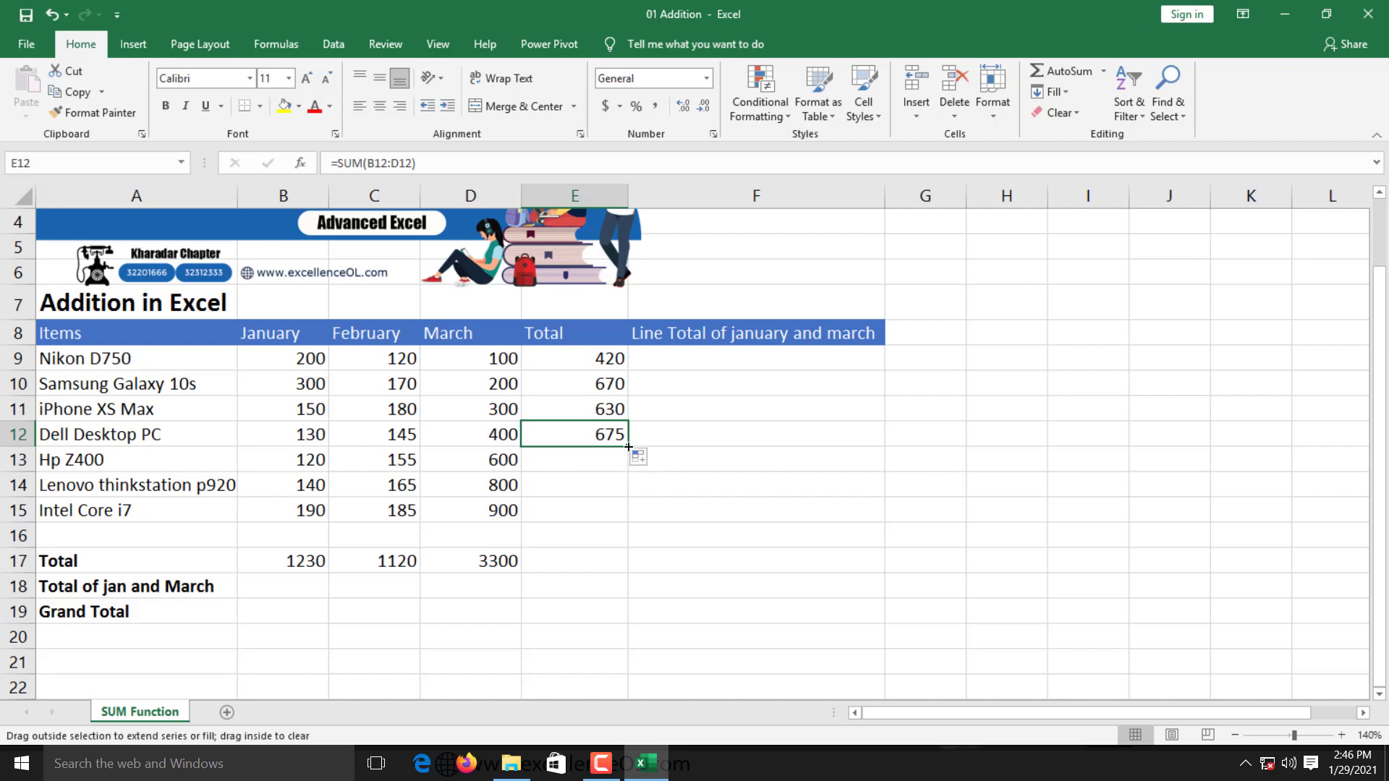
left_click(576, 465)
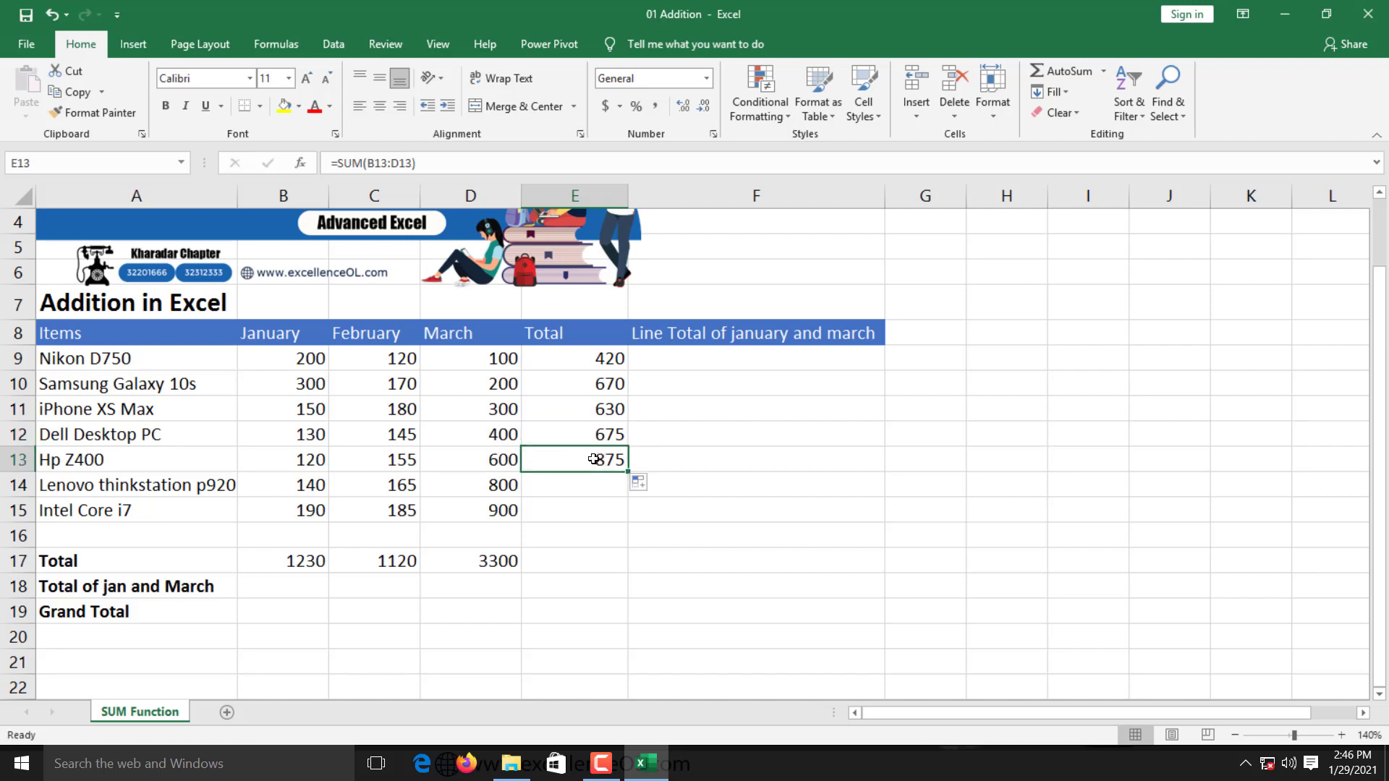
double_click(593, 459)
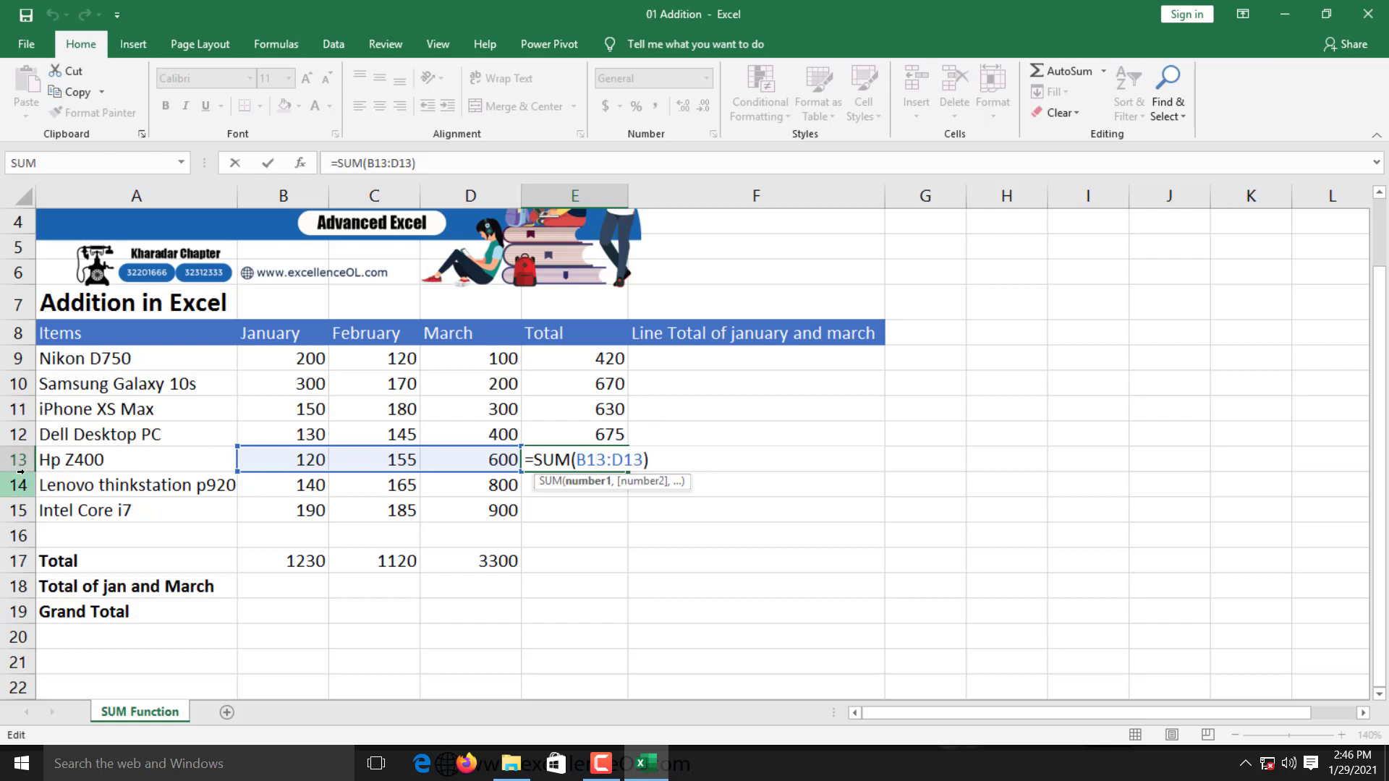
key("Return")
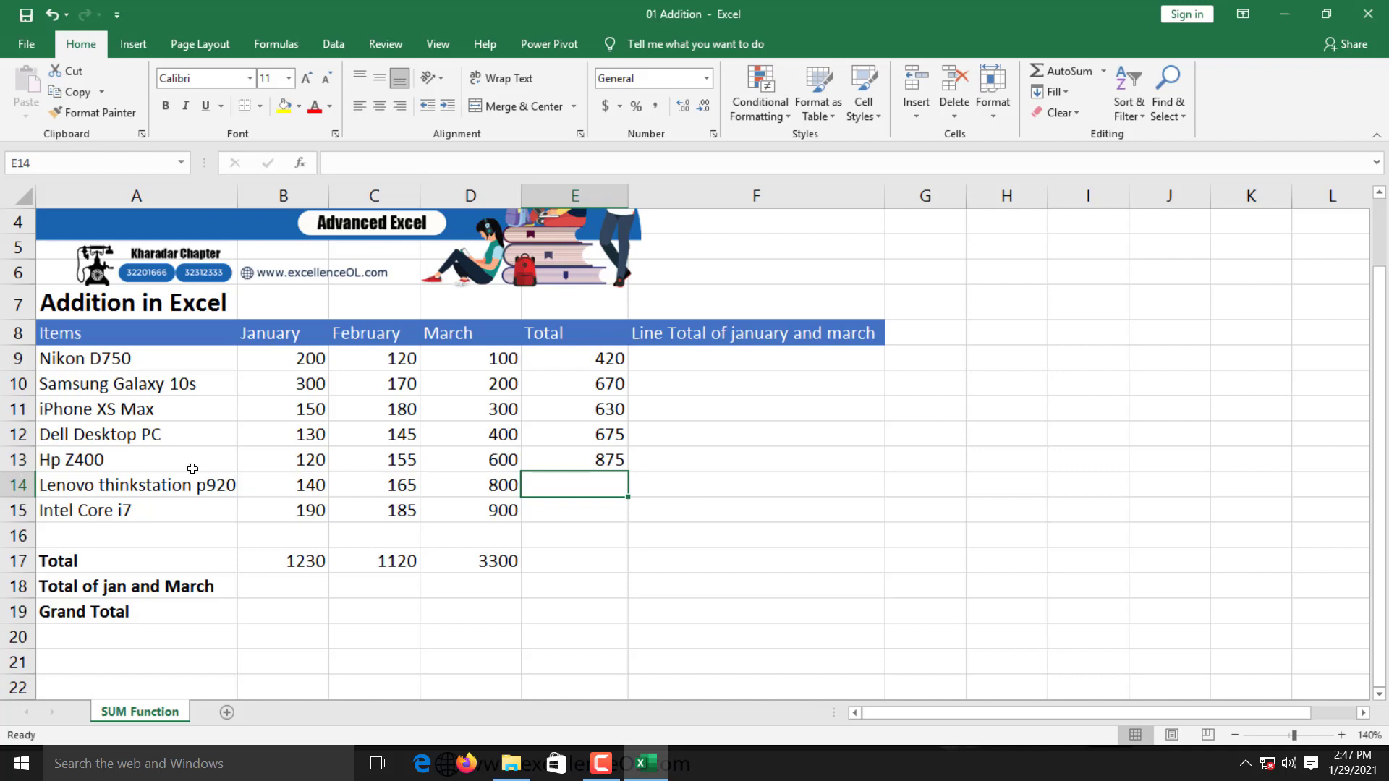
Step: AutoSum the three months for Lenovo thinkstation p920, giving a row total of 1105
left_click(1058, 72)
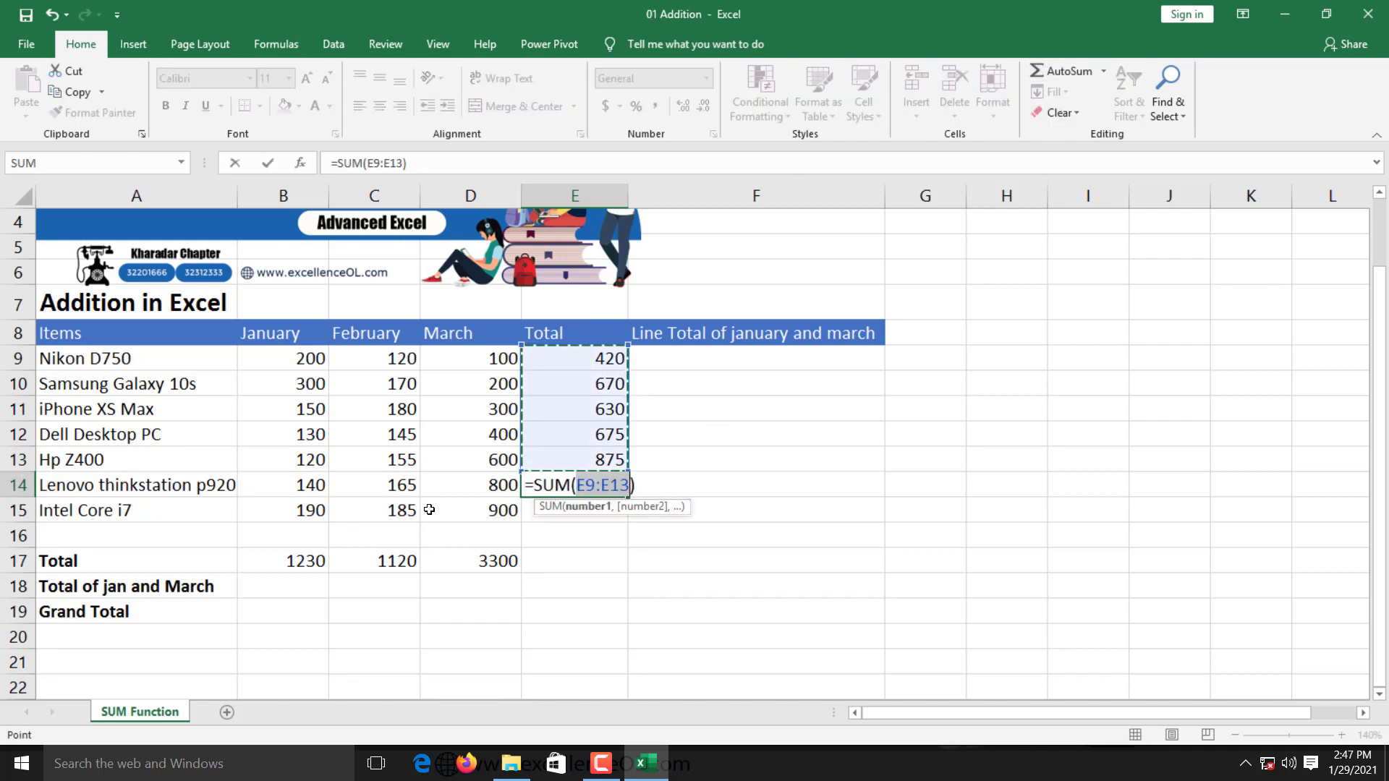
left_click_drag(303, 484, 460, 490)
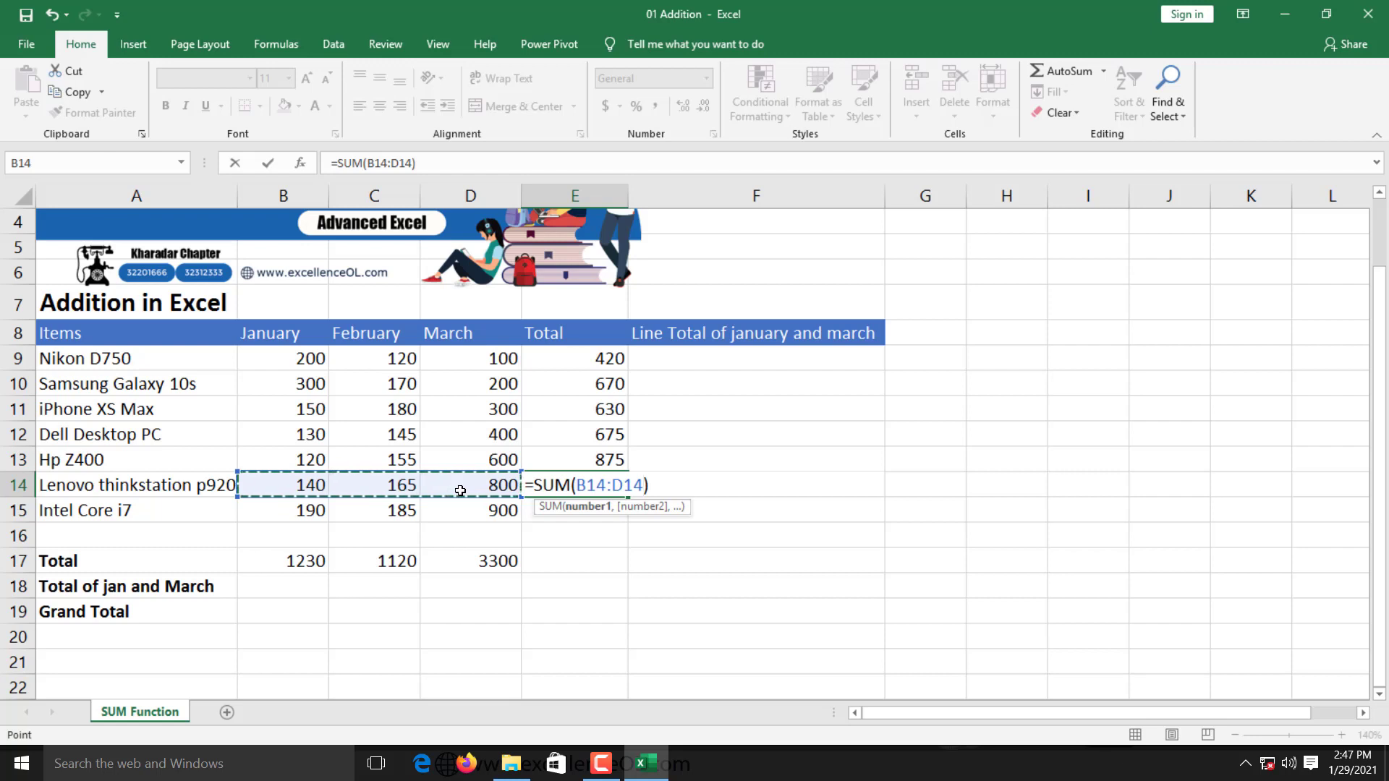
key("ctrl+Return")
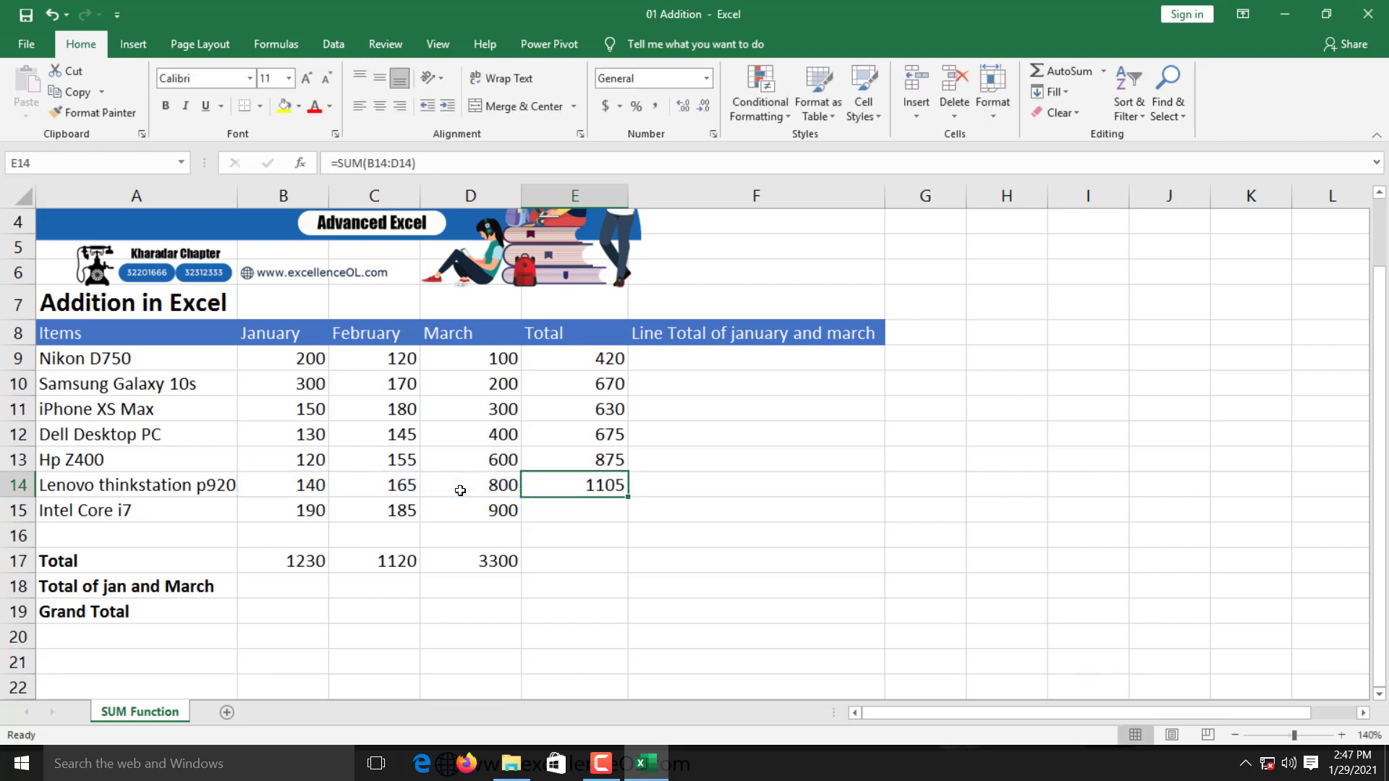
key("Down")
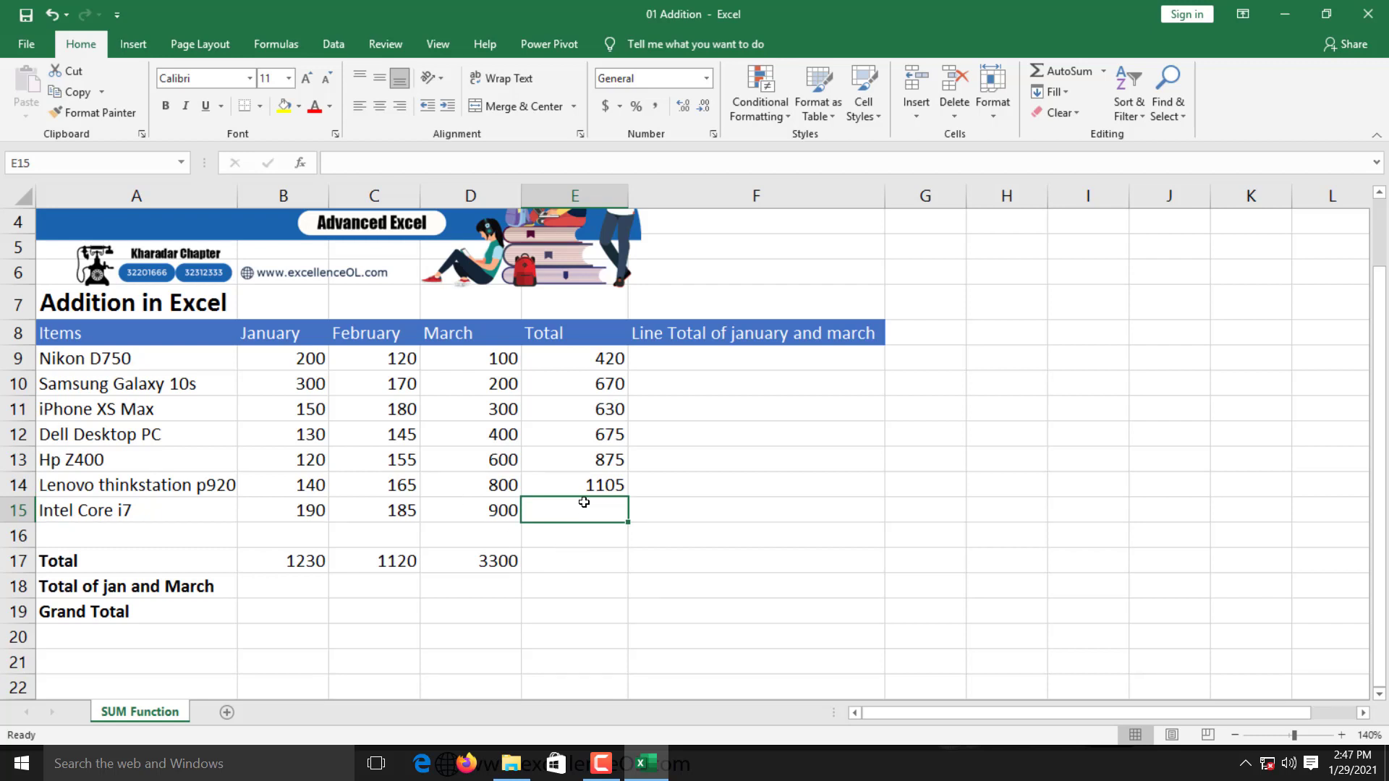
Step: Enter =SUM(B15:D15) in E15 so Intel Core i7's row total shows 1275
left_click_drag(589, 485, 590, 358)
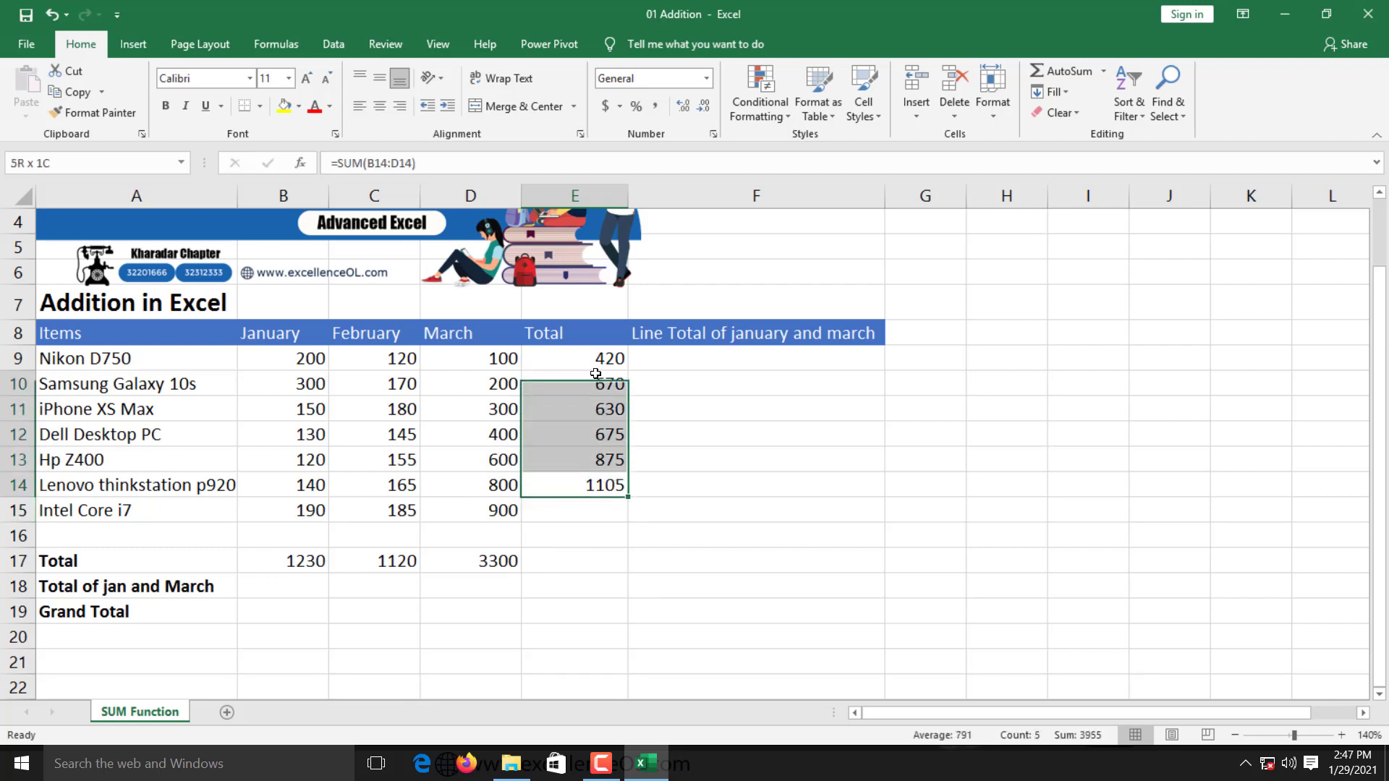
left_click(590, 512)
type("=")
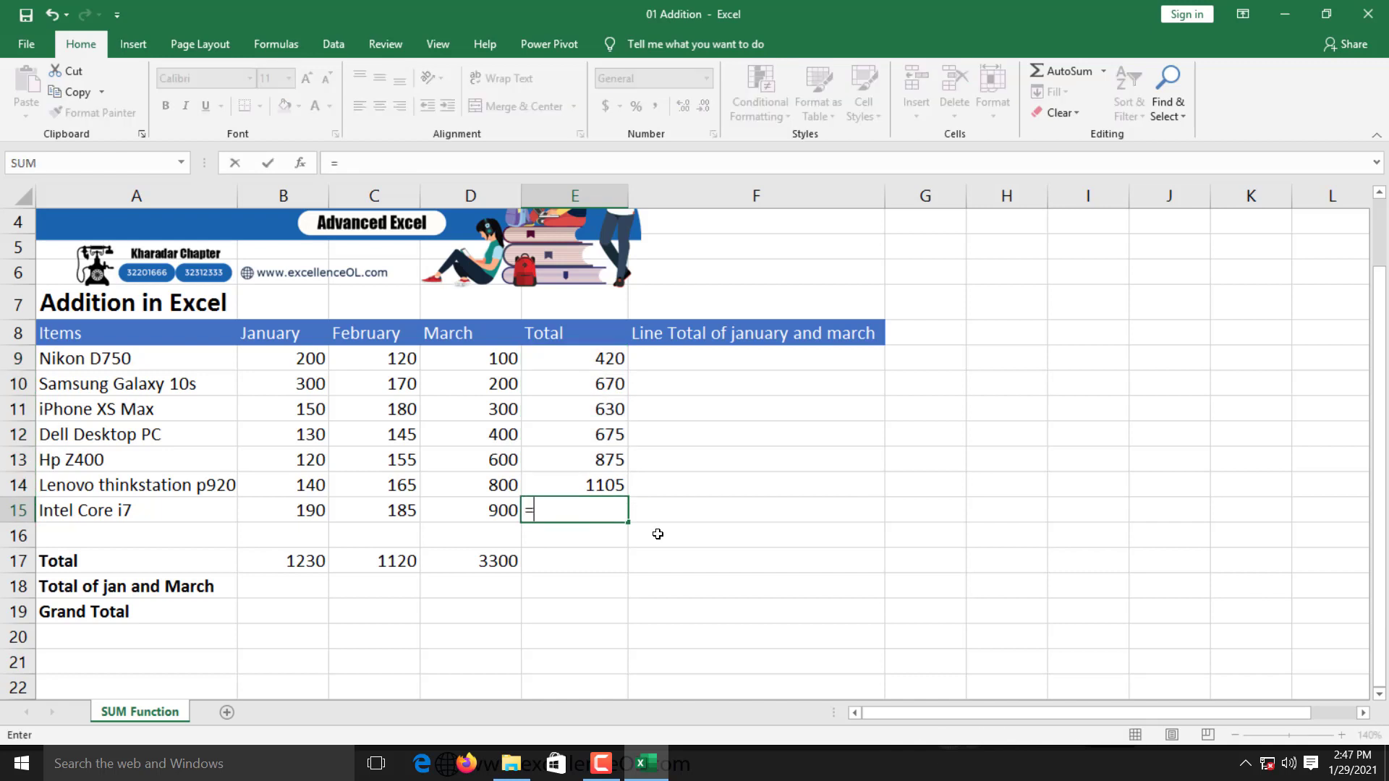
type("su")
key("Tab")
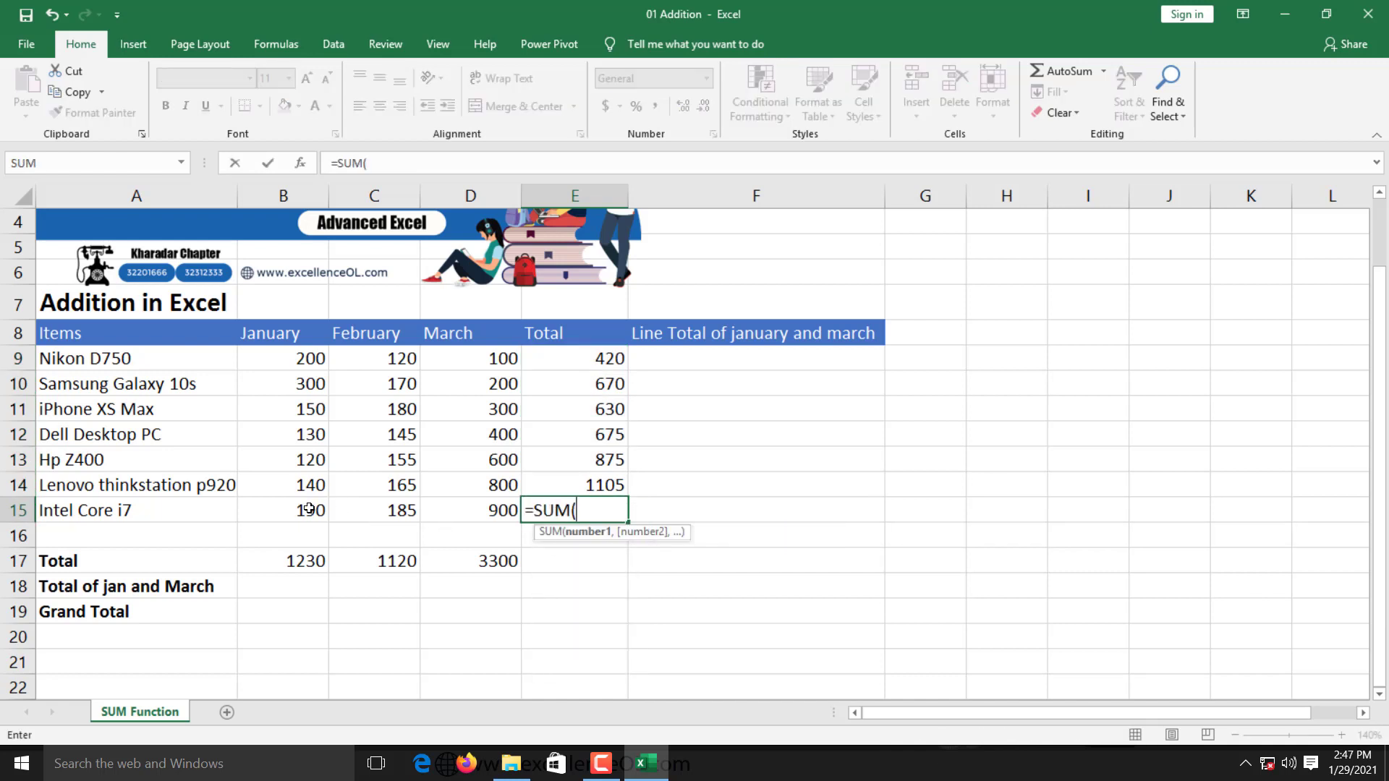
left_click_drag(290, 510, 470, 509)
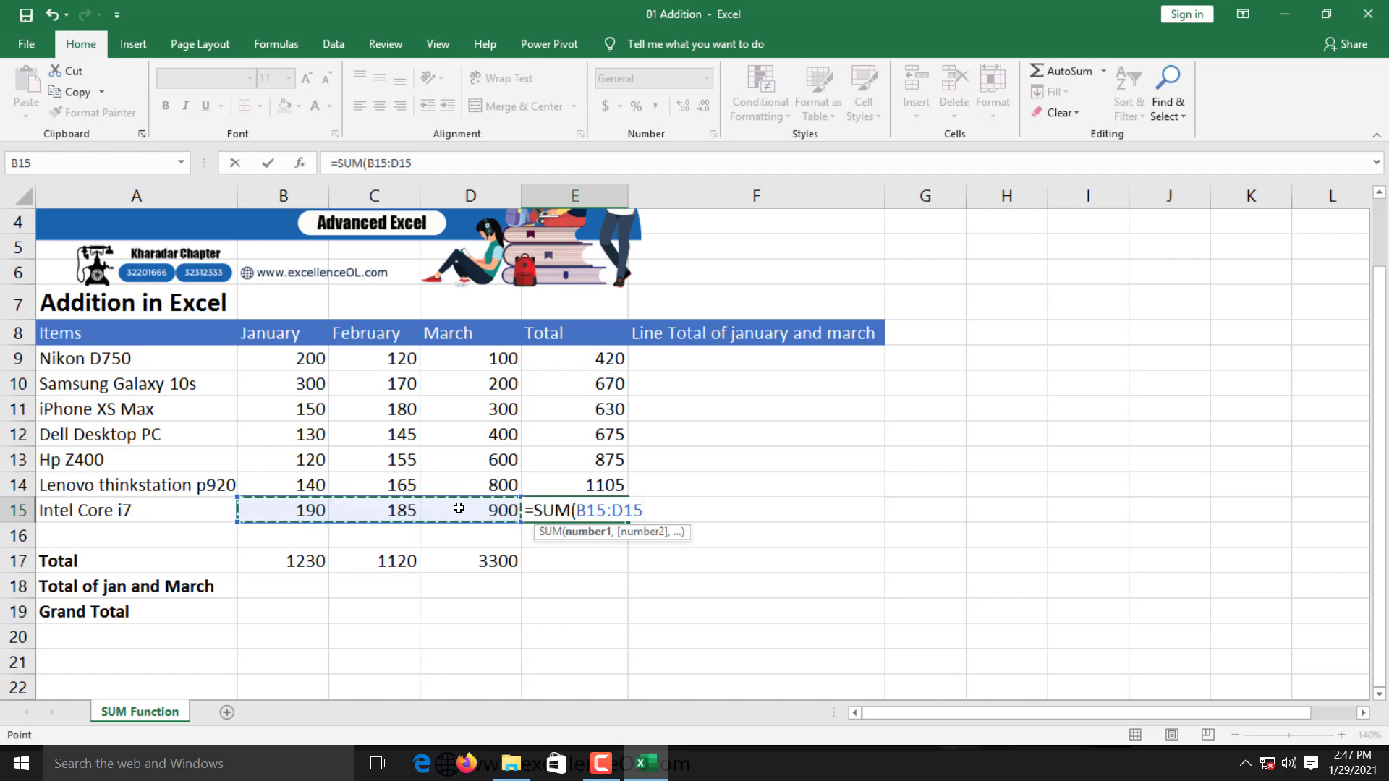
key("Return")
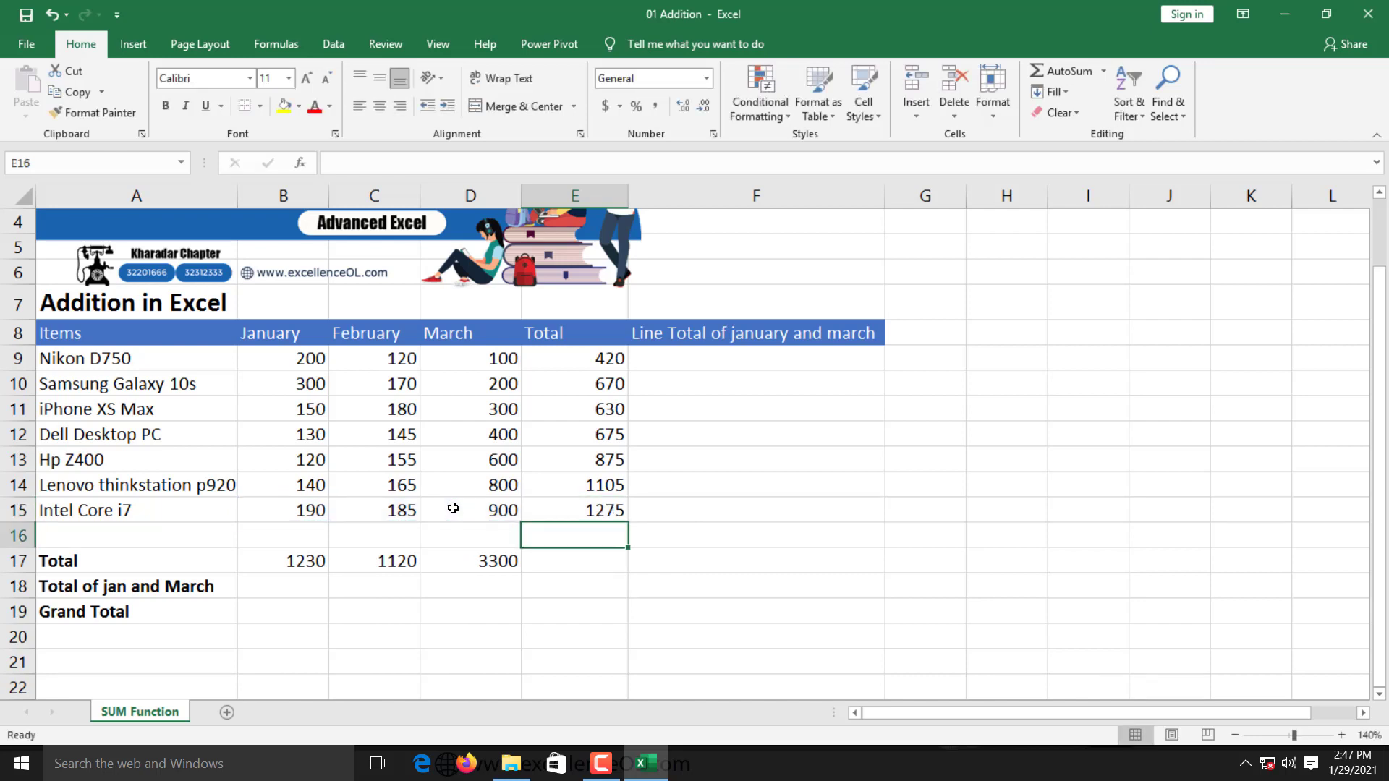
Step: Enter =SUM(B9,D9) in F9 for Nikon D750's January plus March total of 300
left_click(706, 356)
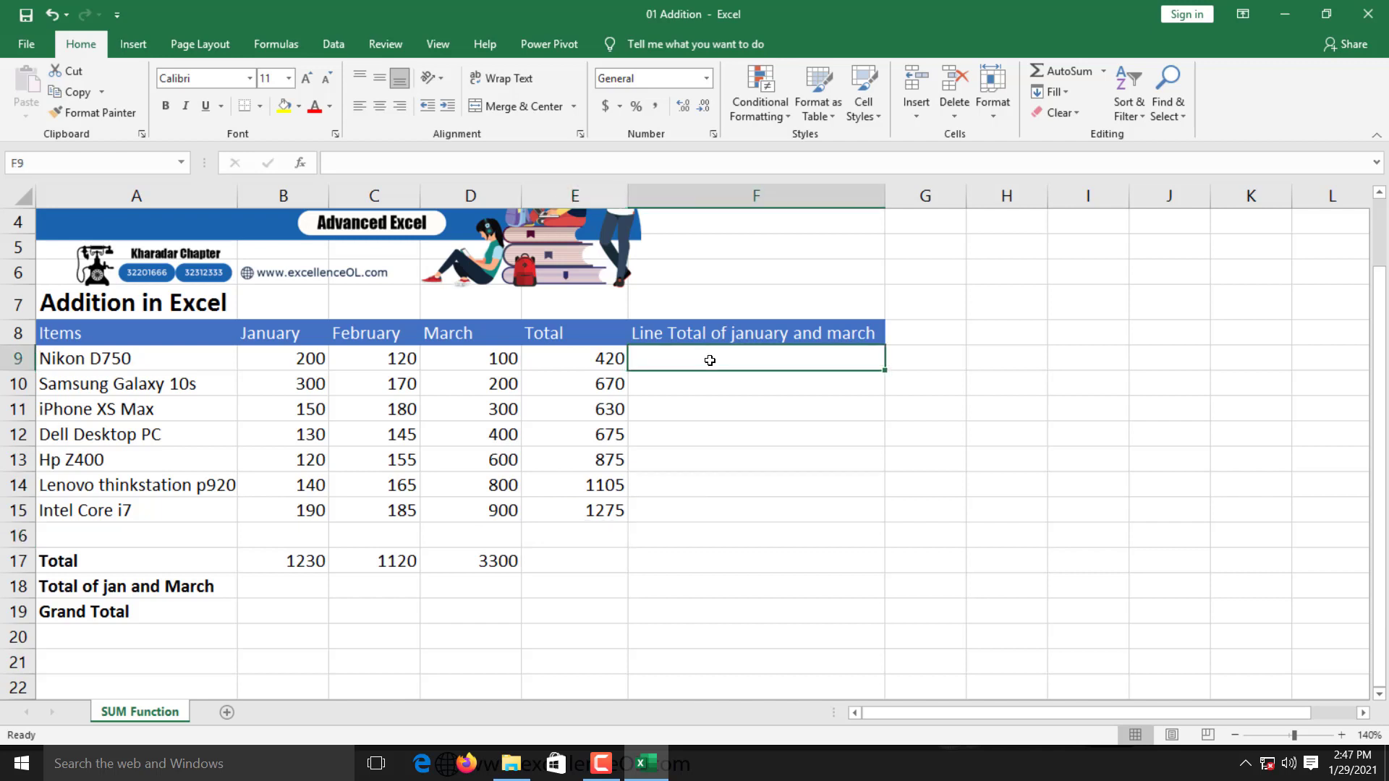
left_click(379, 363)
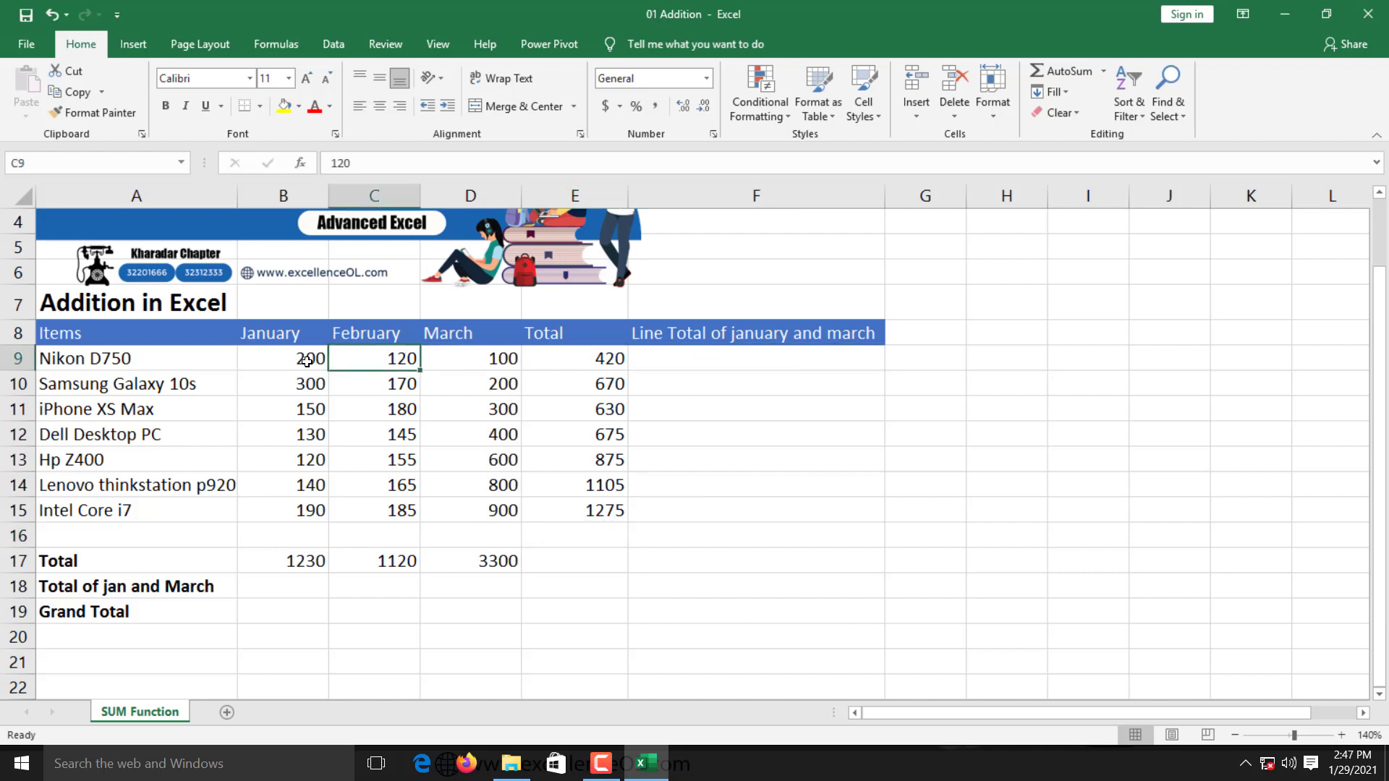
left_click_drag(307, 362, 473, 360)
left_click(699, 362)
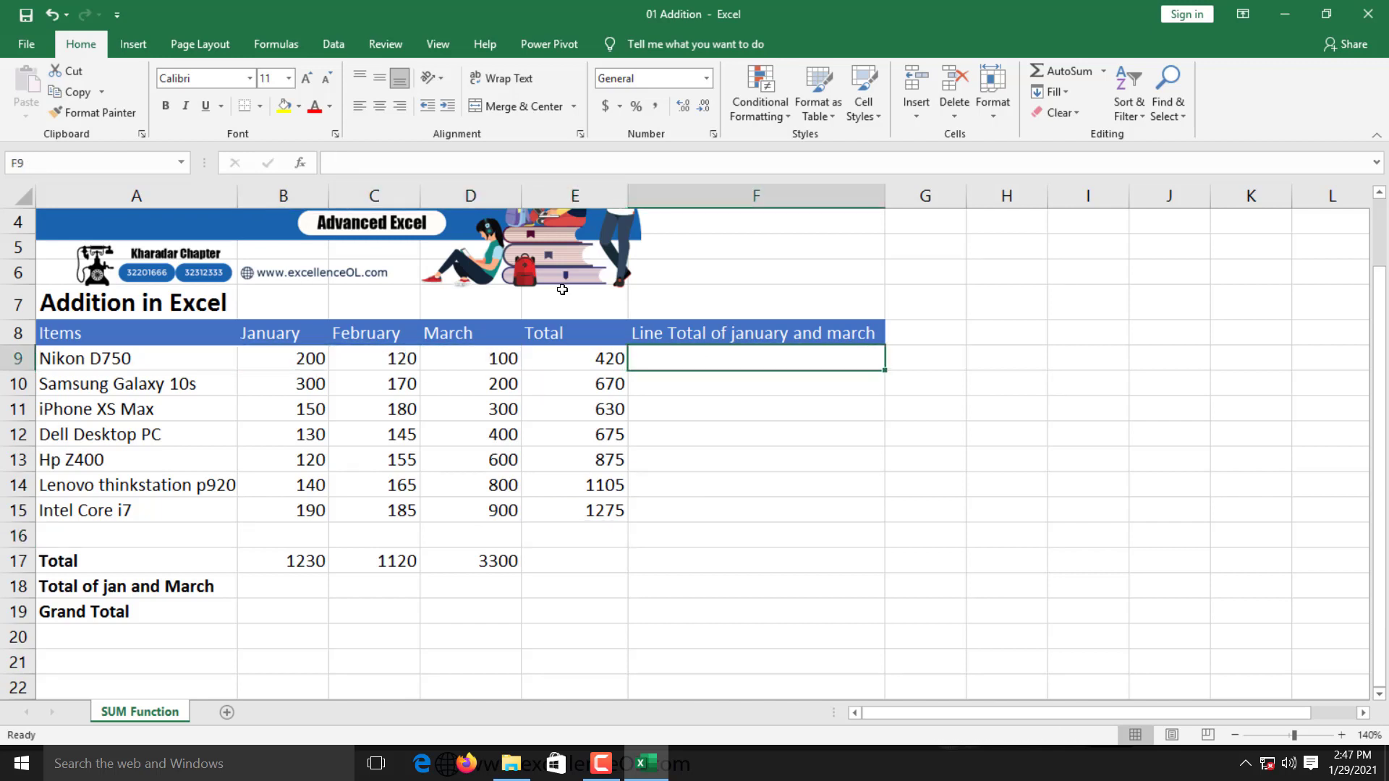
type("=")
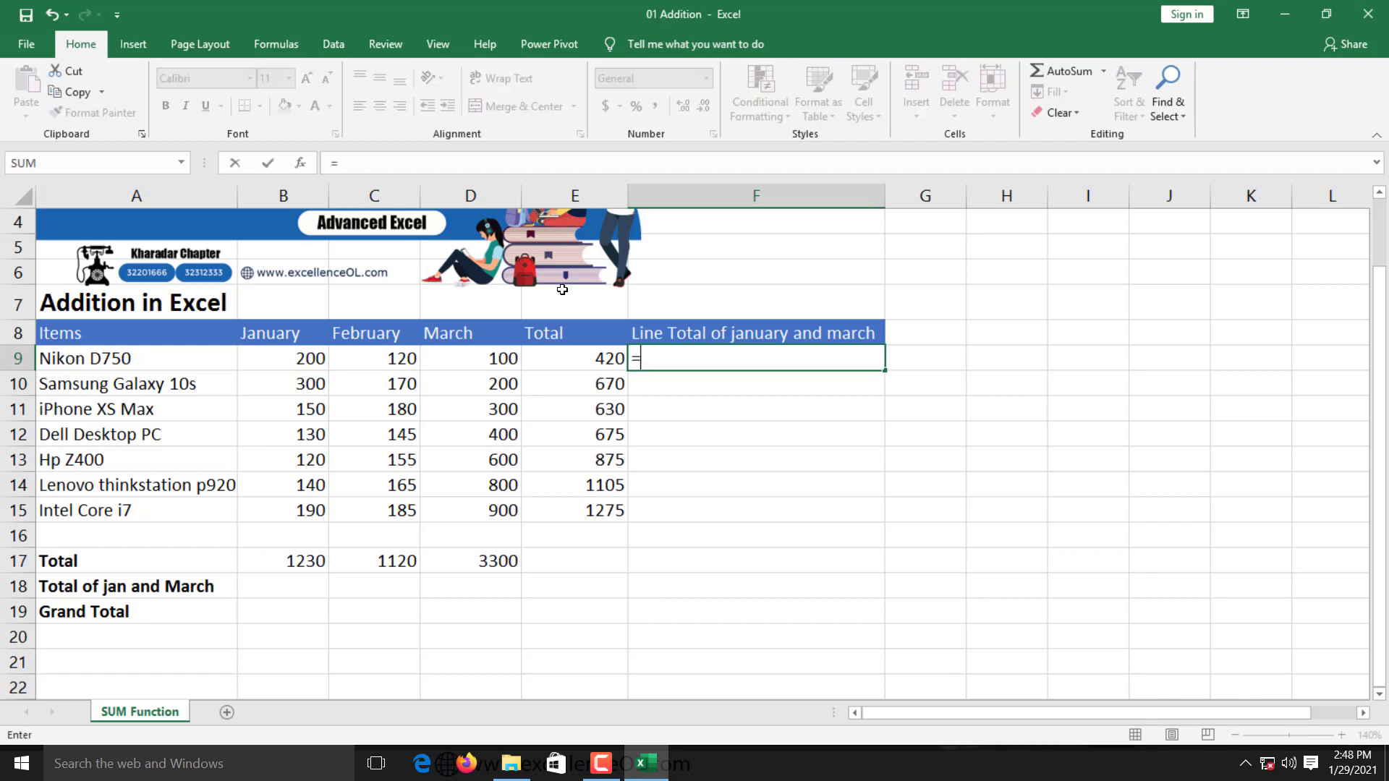
type("su")
key("Tab")
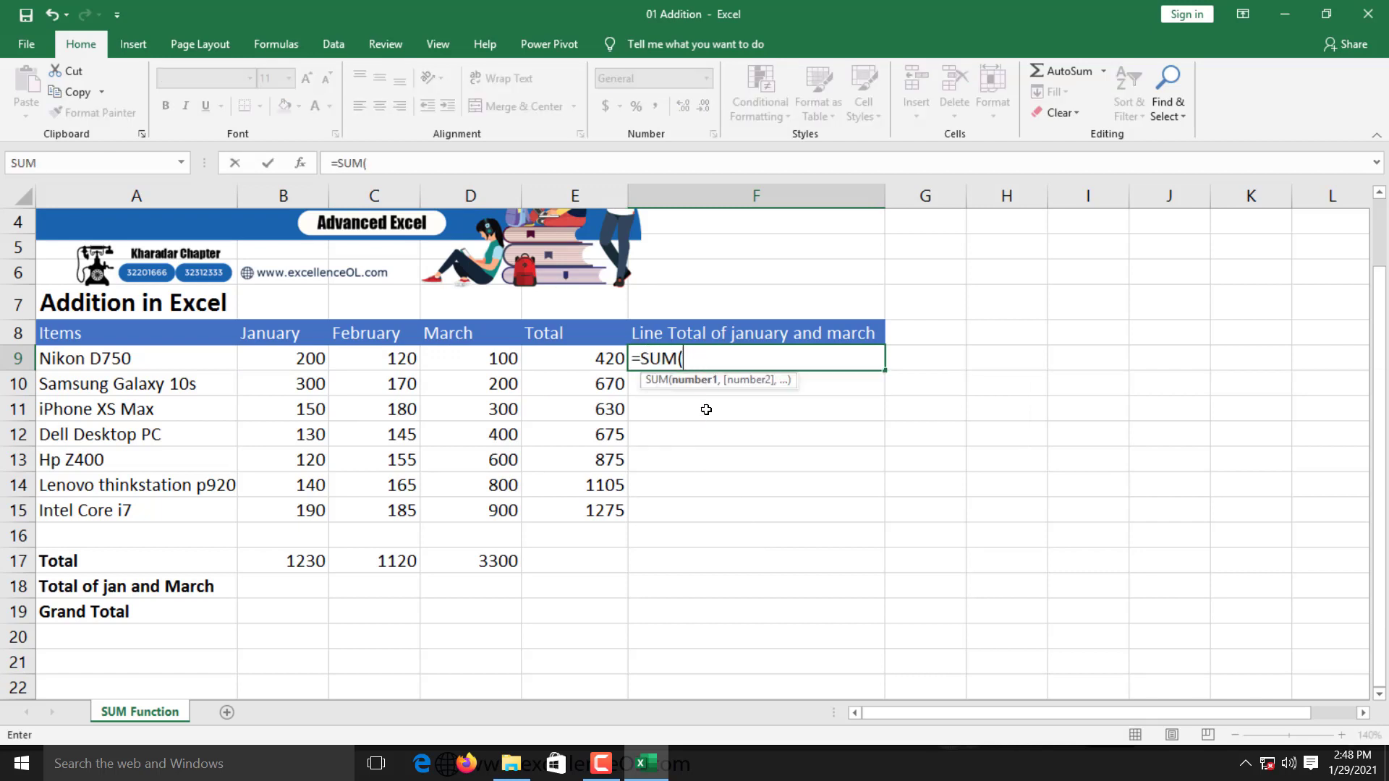
left_click(302, 364)
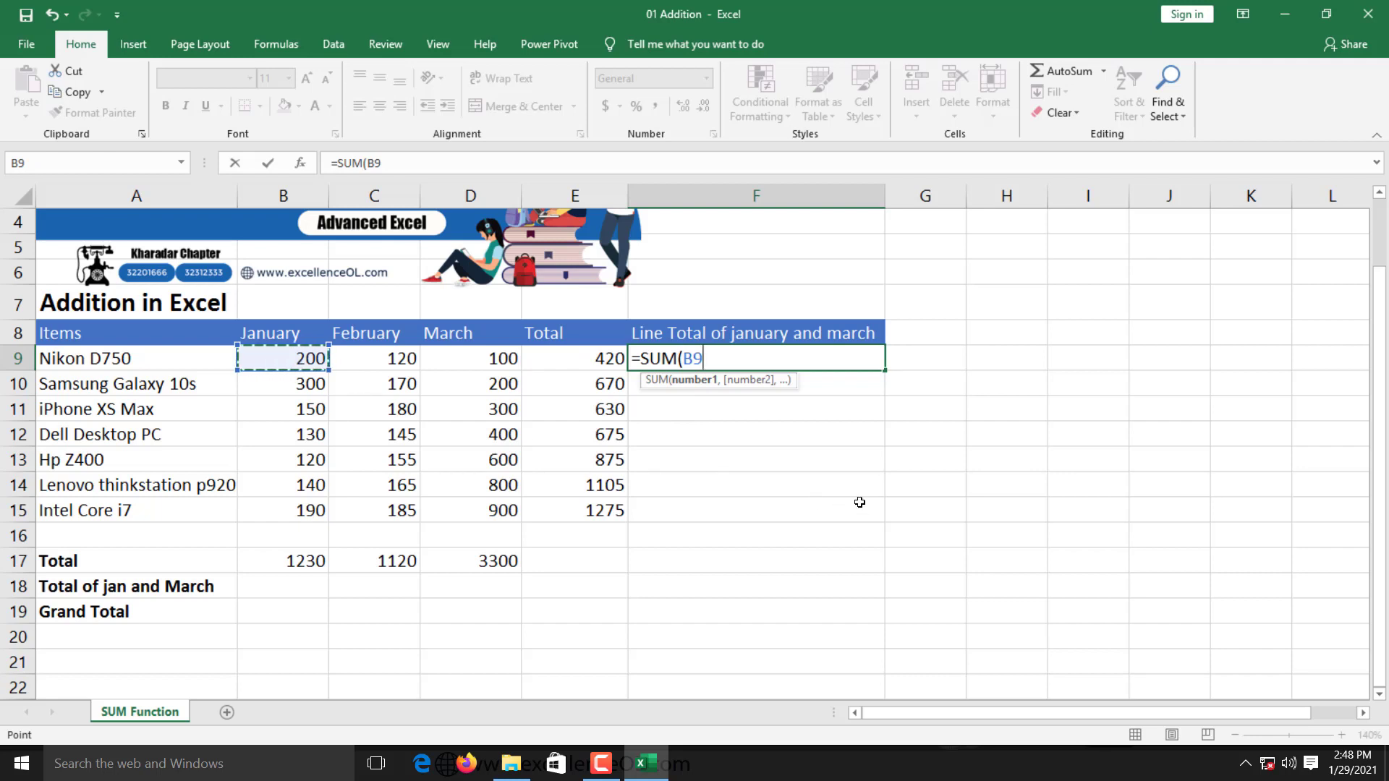
type(",")
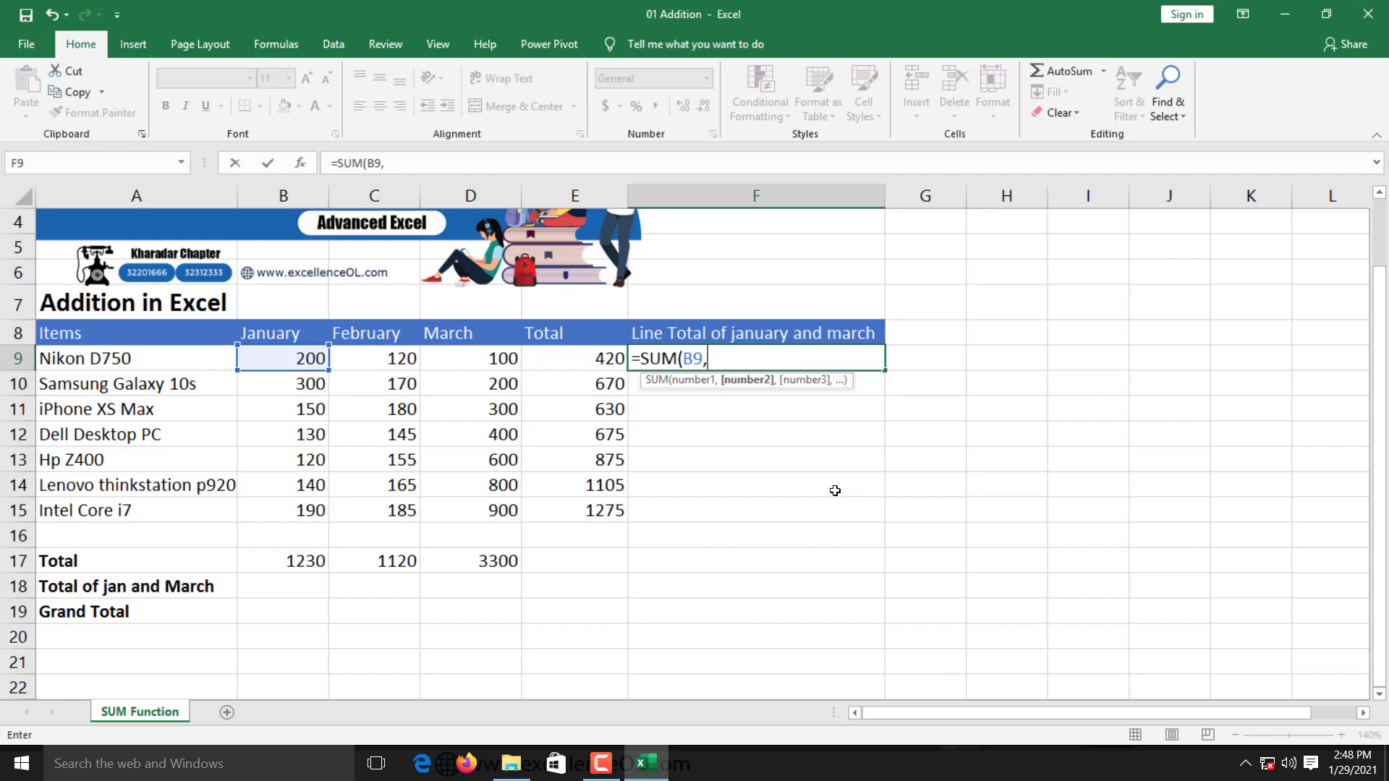
left_click(494, 362)
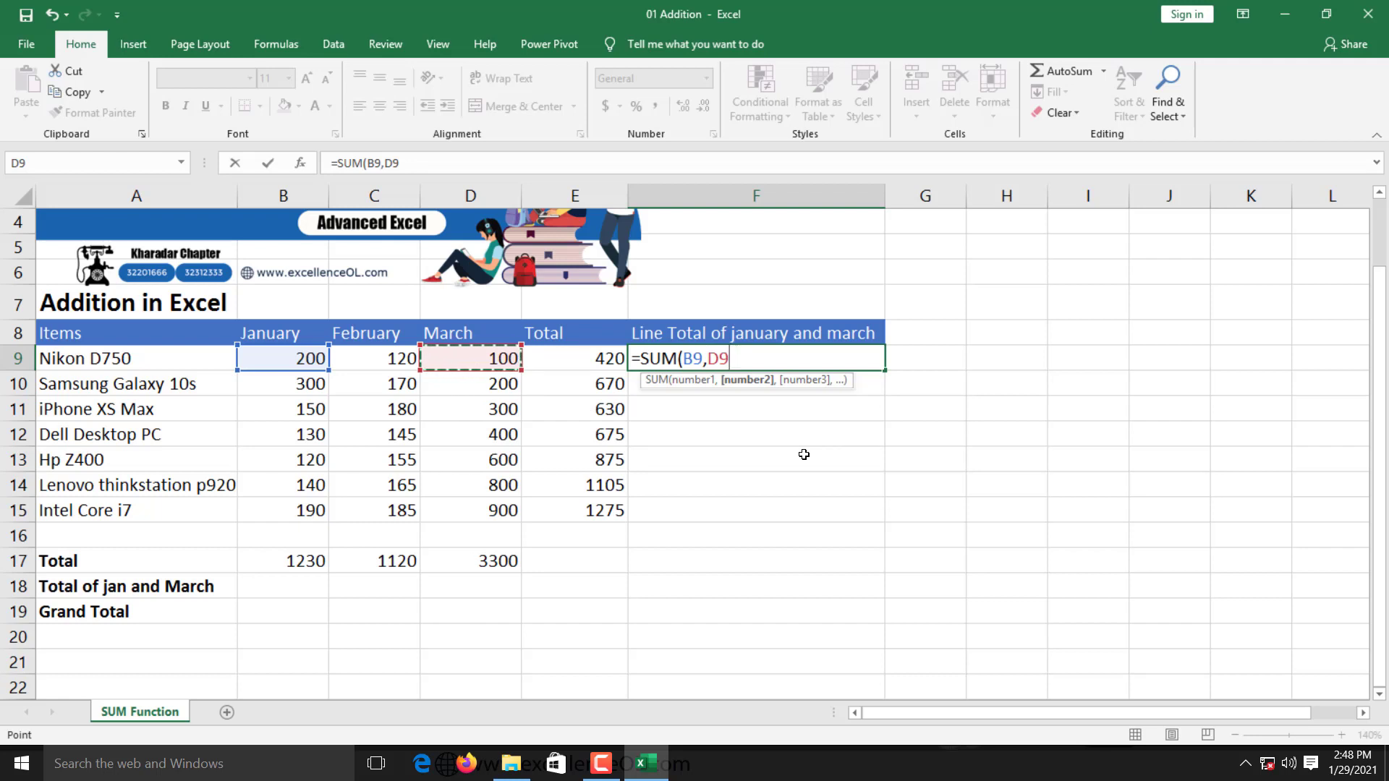
key("Return")
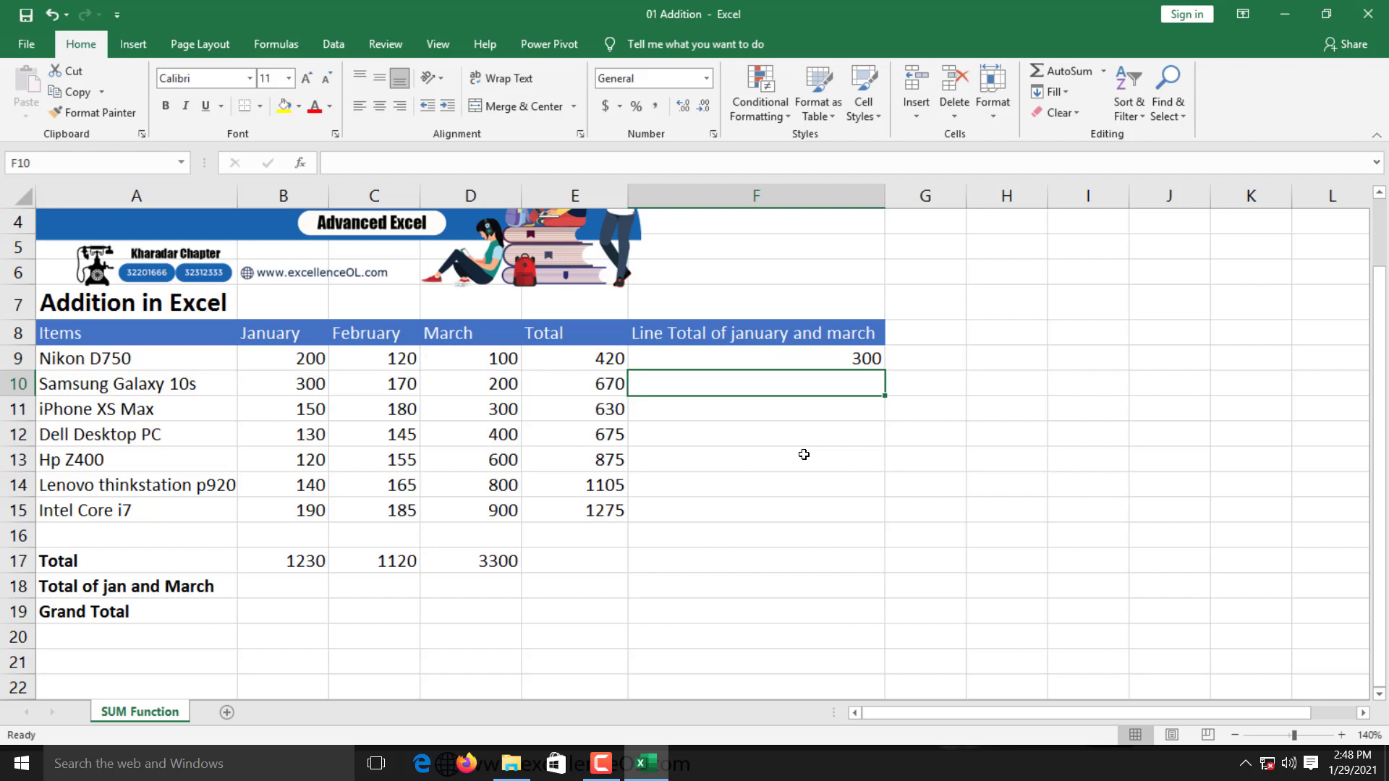
Step: Enter =SUM(B10,D10) in F10 for Samsung Galaxy 10s's line total of 500
left_click(803, 359)
left_click(810, 386)
type("=sum")
key("Tab")
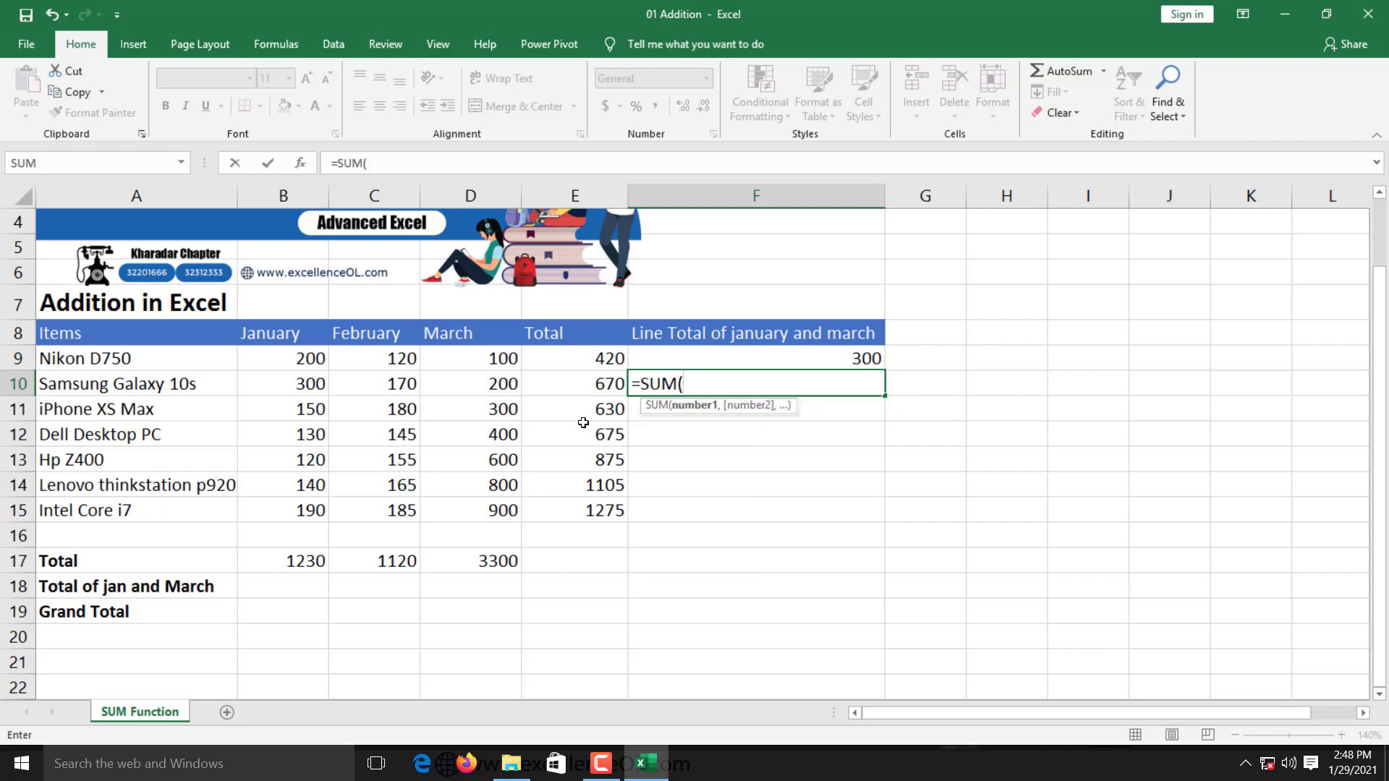
left_click(297, 384)
type(",")
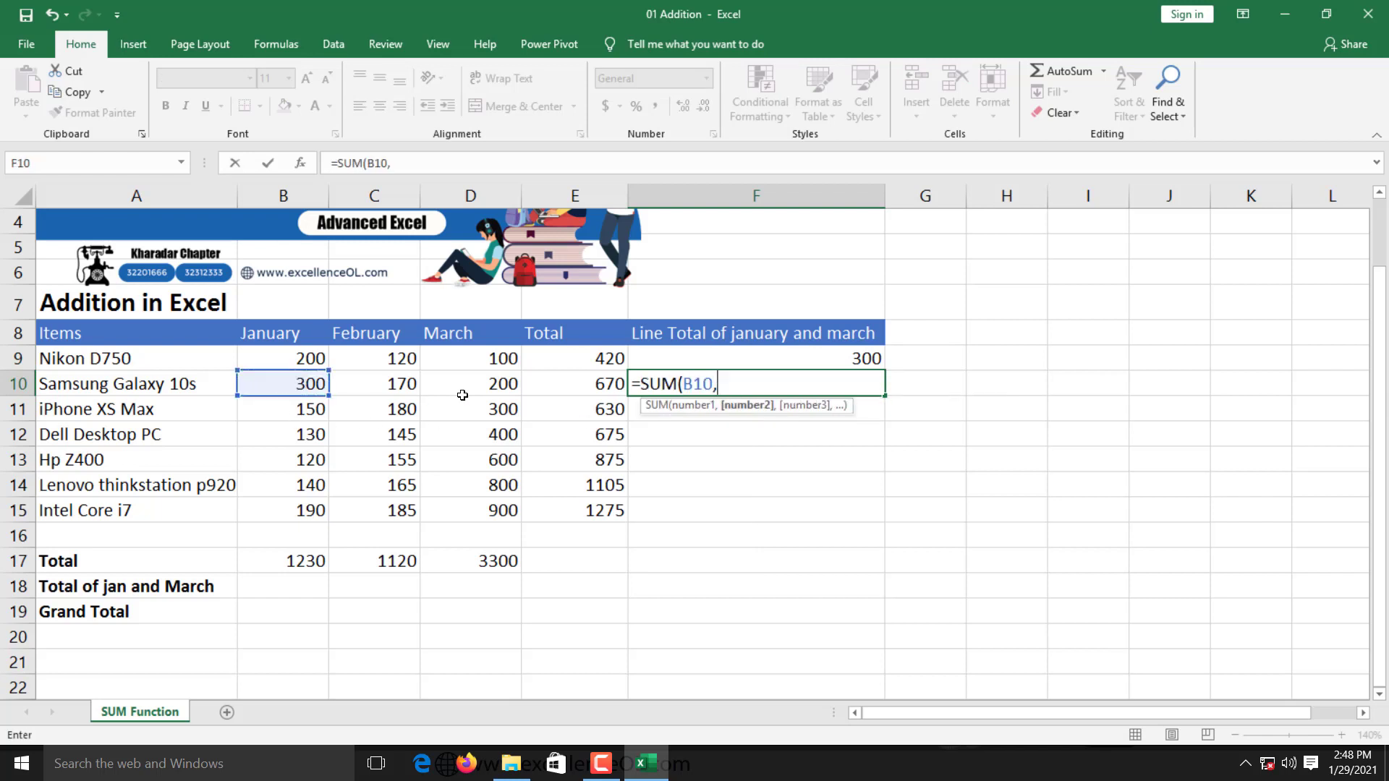
left_click(463, 395)
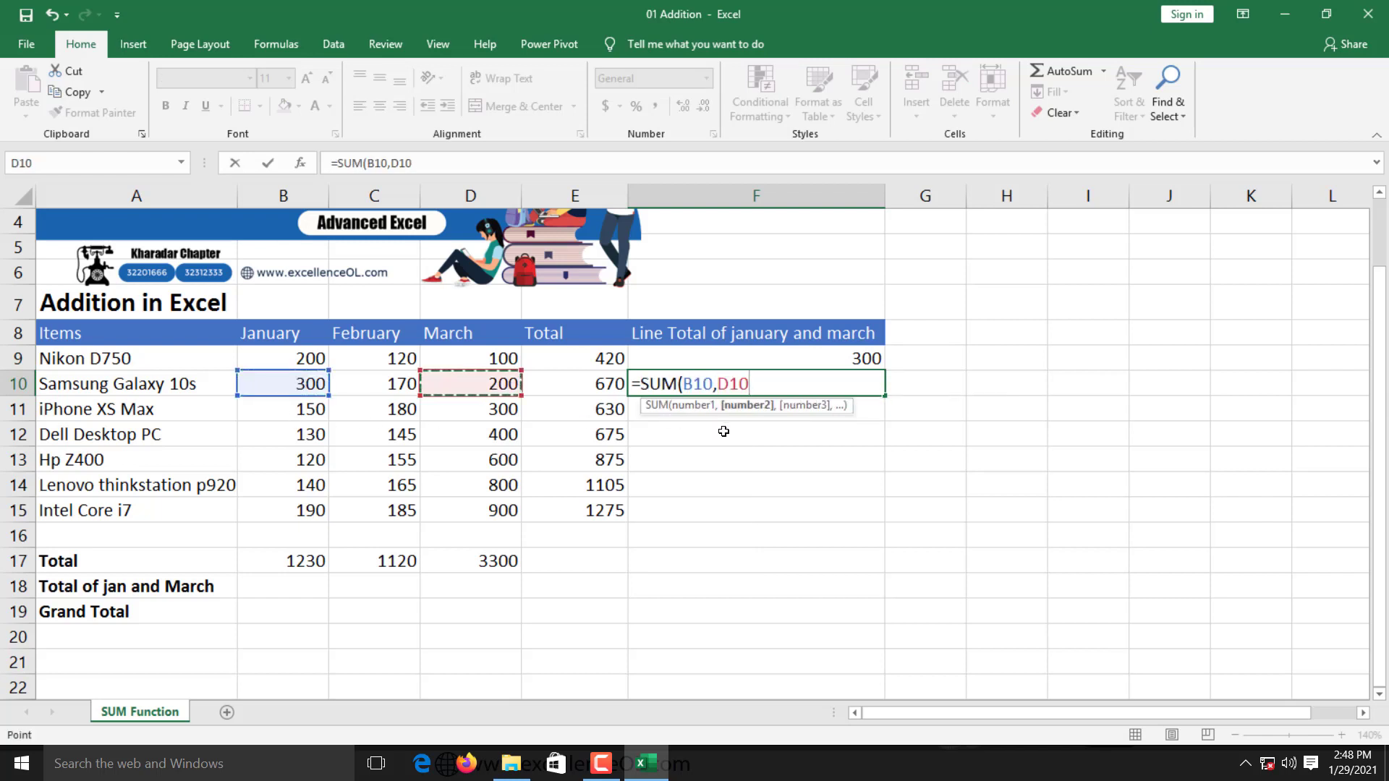
key("Return")
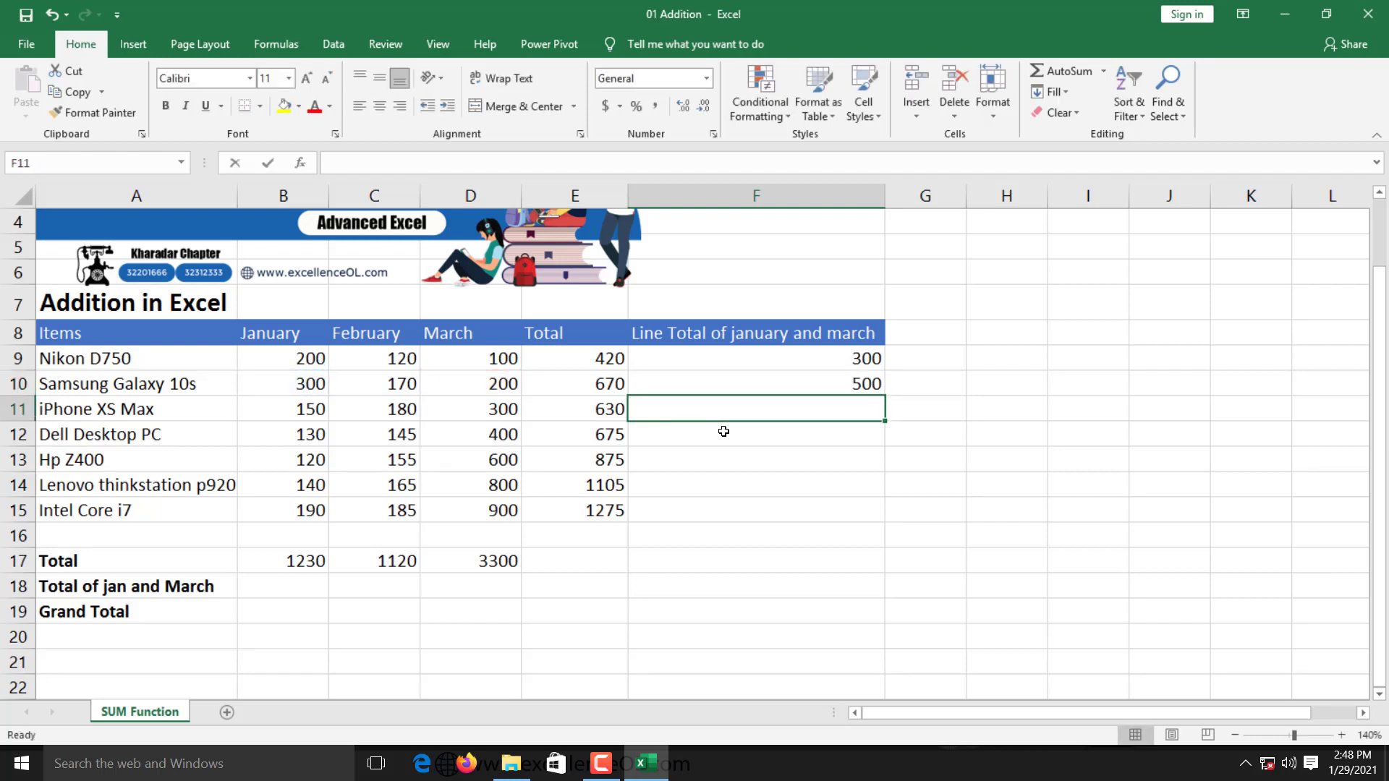
Step: Enter January plus March SUMs in F11 and F12, giving 450 for iPhone XS Max and 530 for Dell Desktop PC
type("=su")
key("Tab")
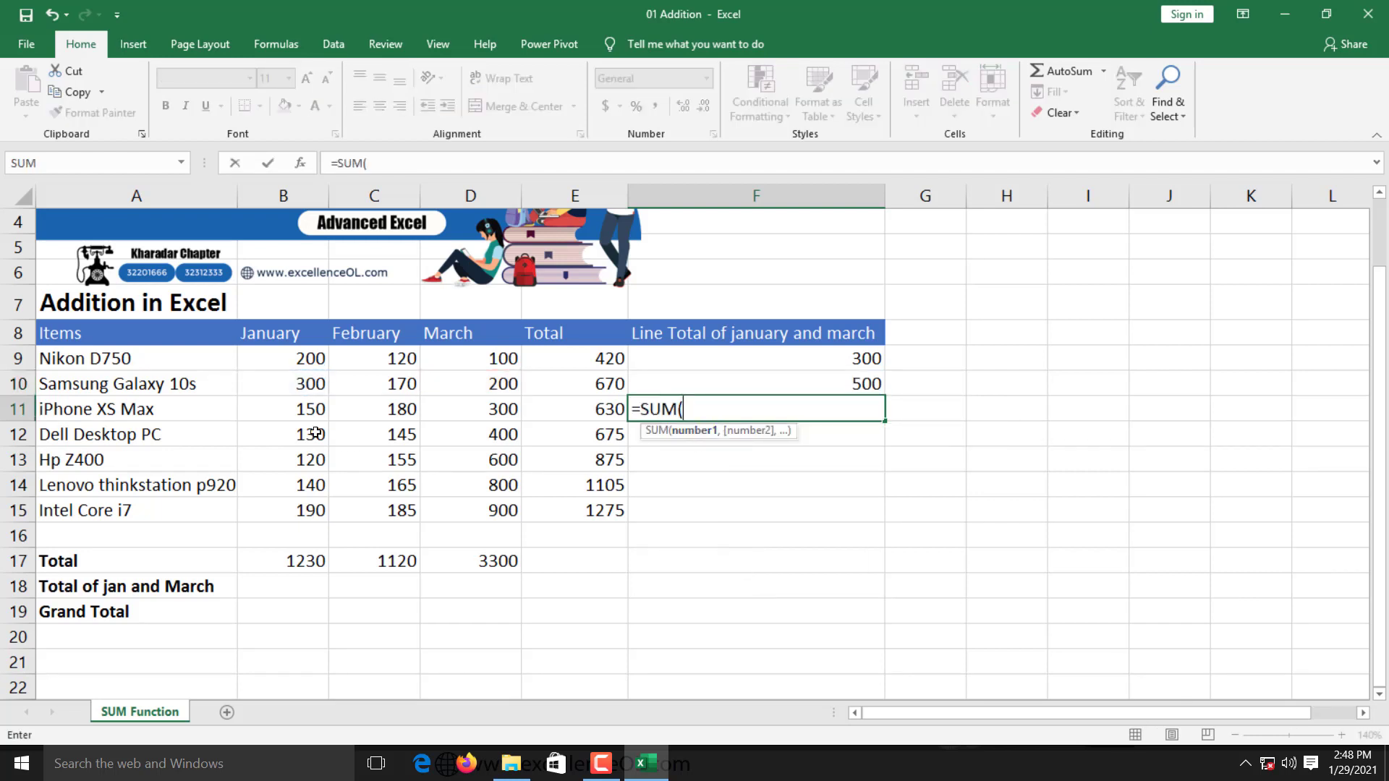
left_click(304, 410)
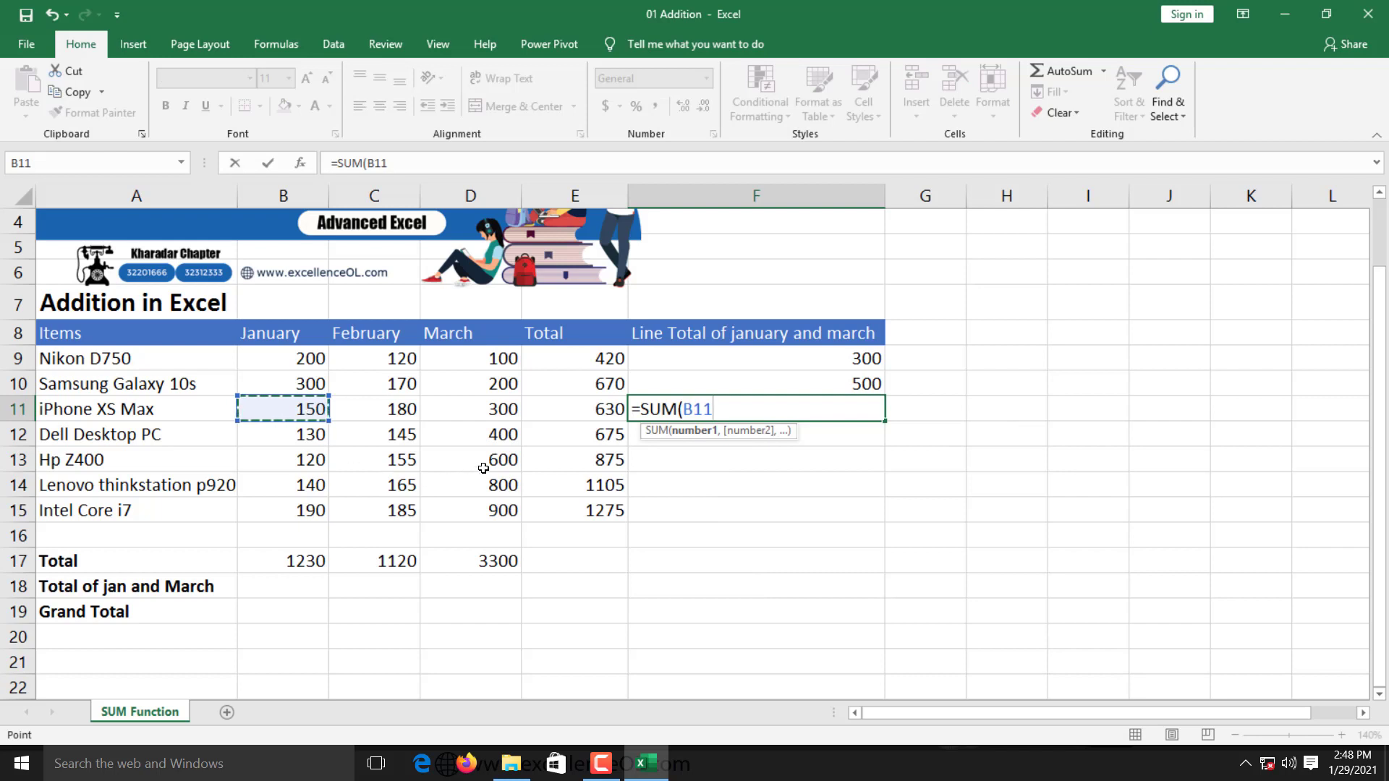
type(",")
left_click(503, 411)
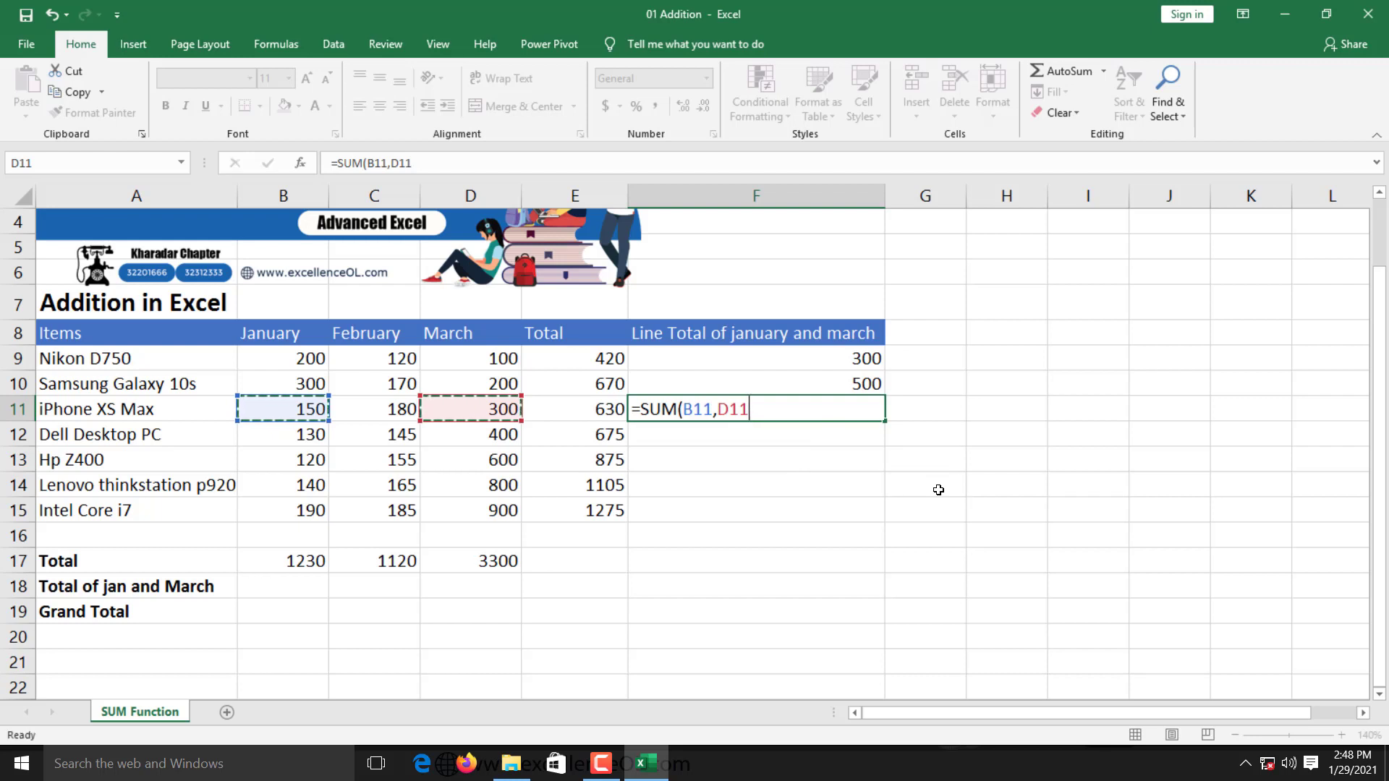
key("Return")
type("=su")
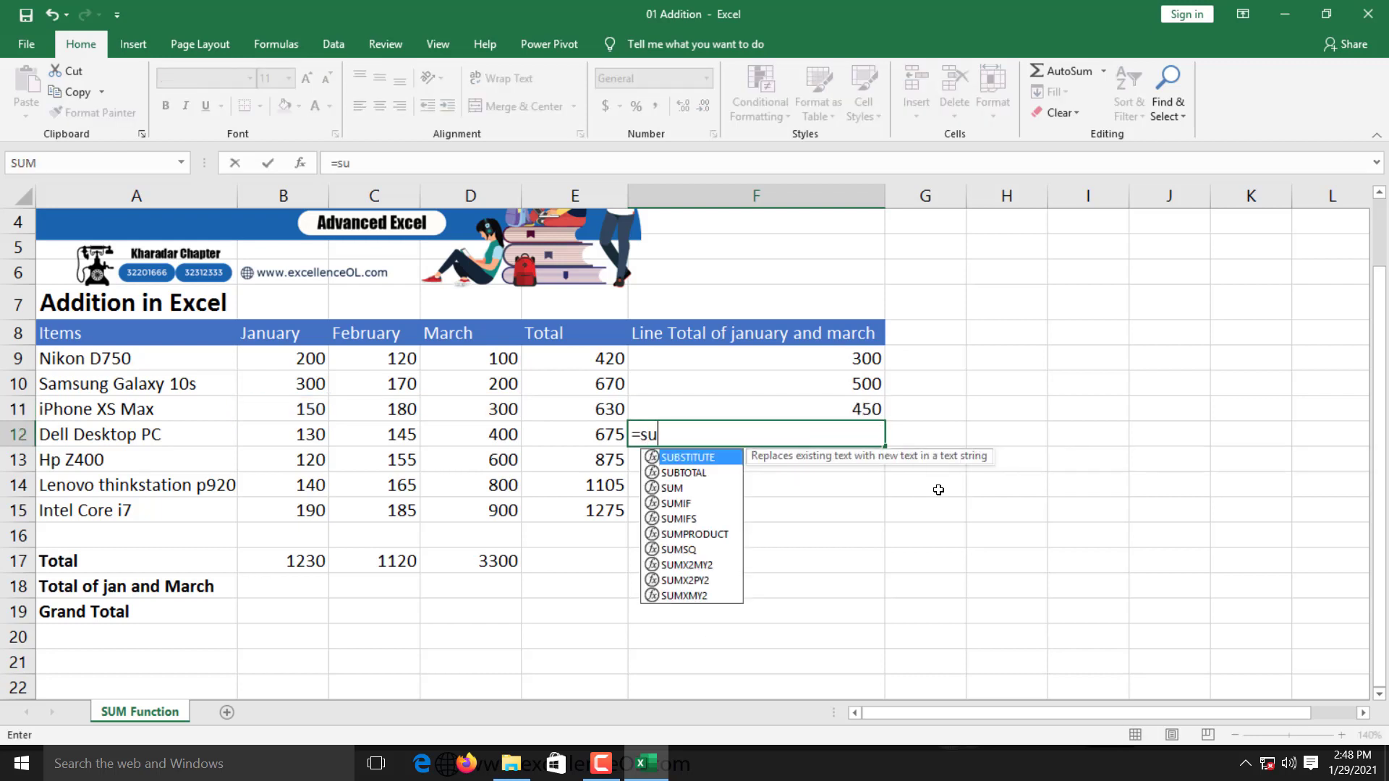
type("m")
key("Tab")
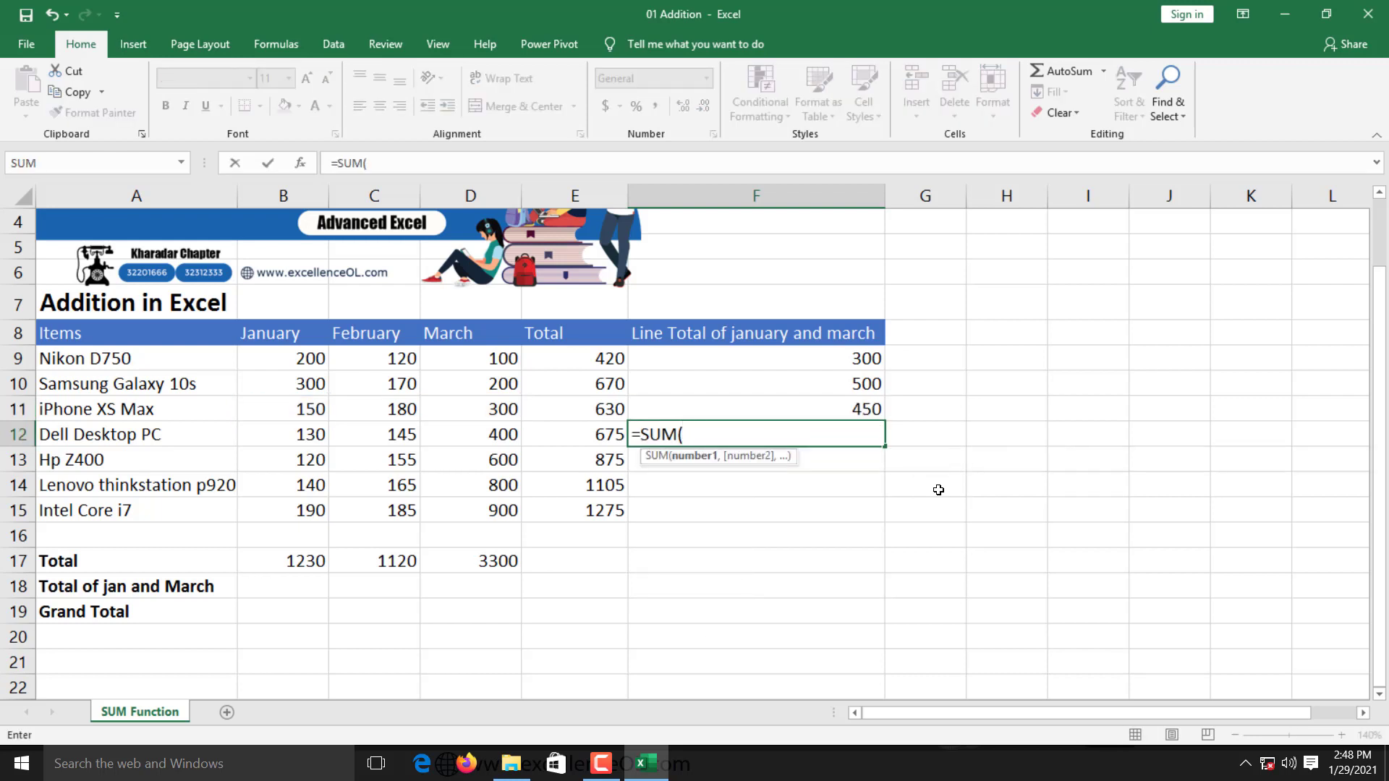
left_click(308, 438)
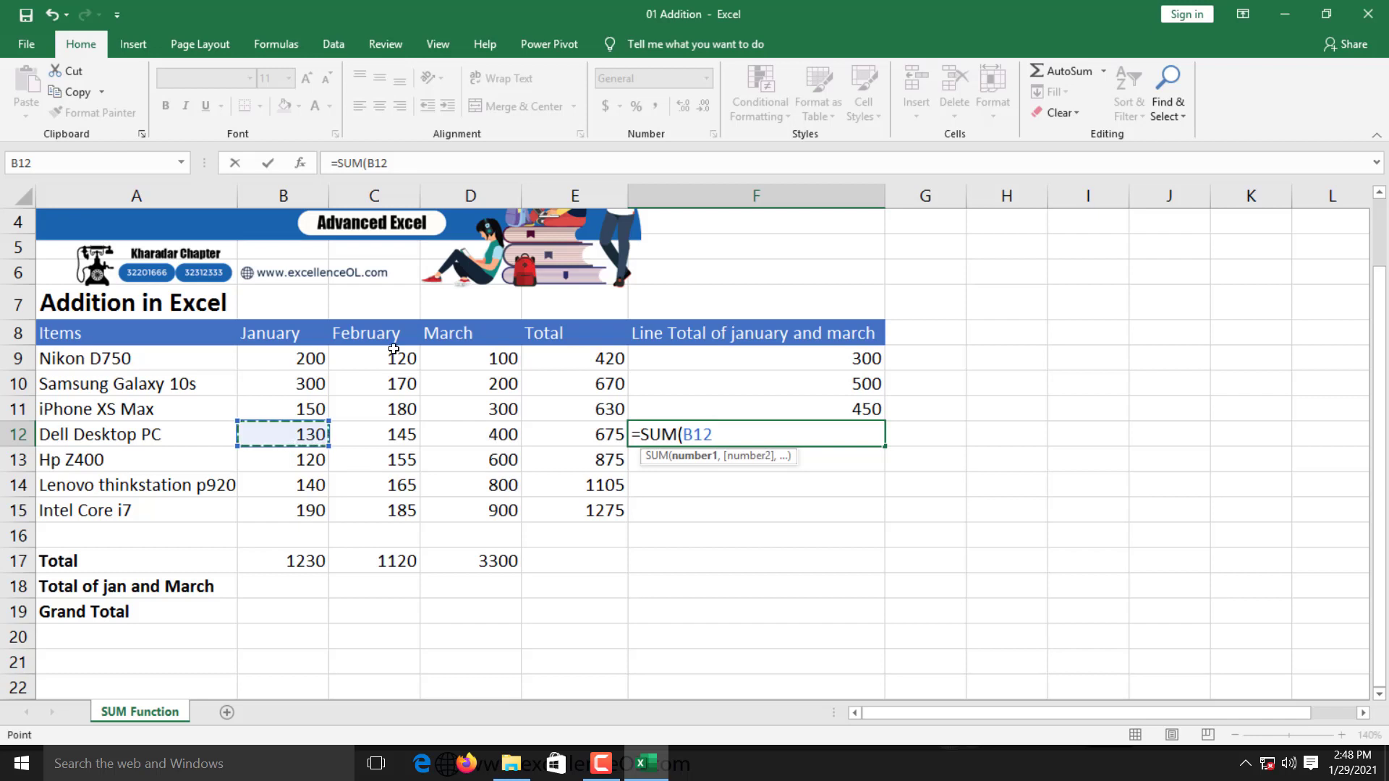
type(",")
left_click(492, 436)
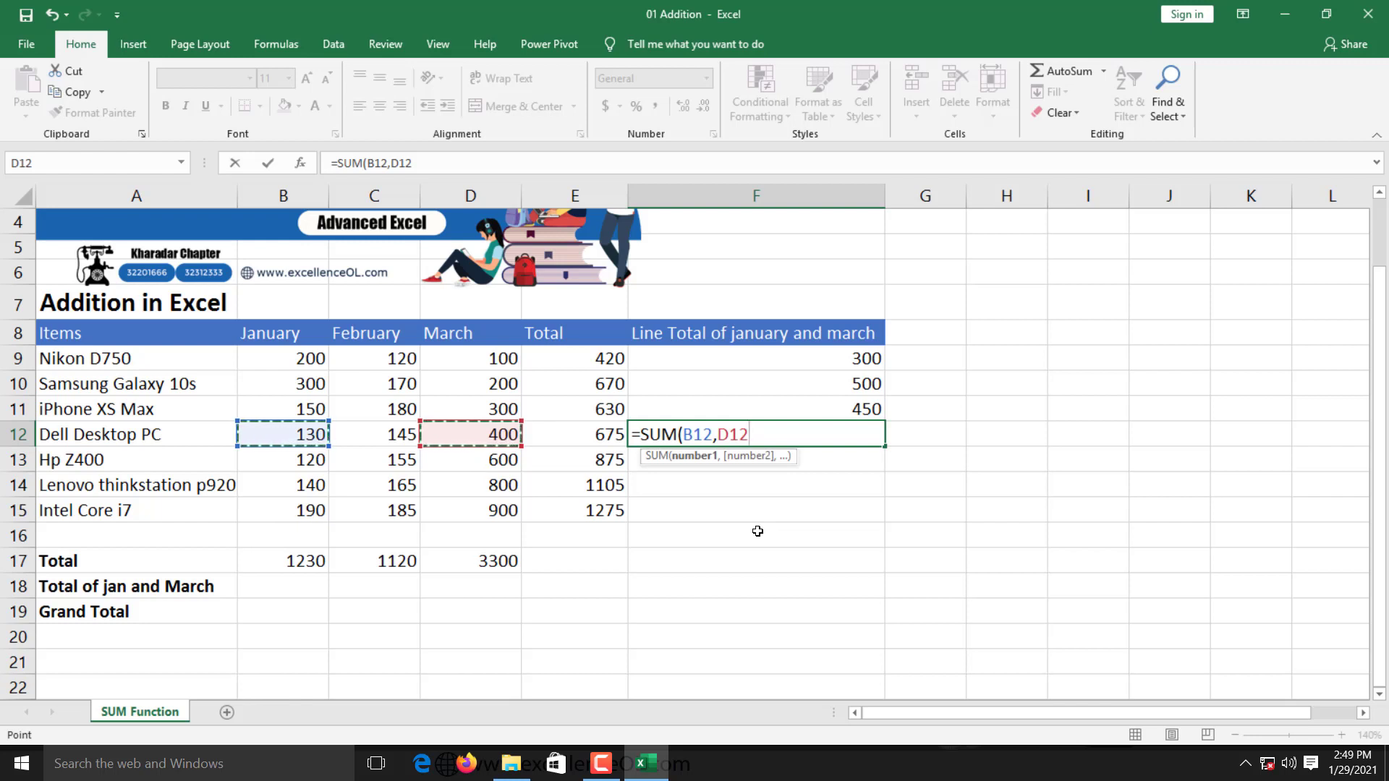
key("Return")
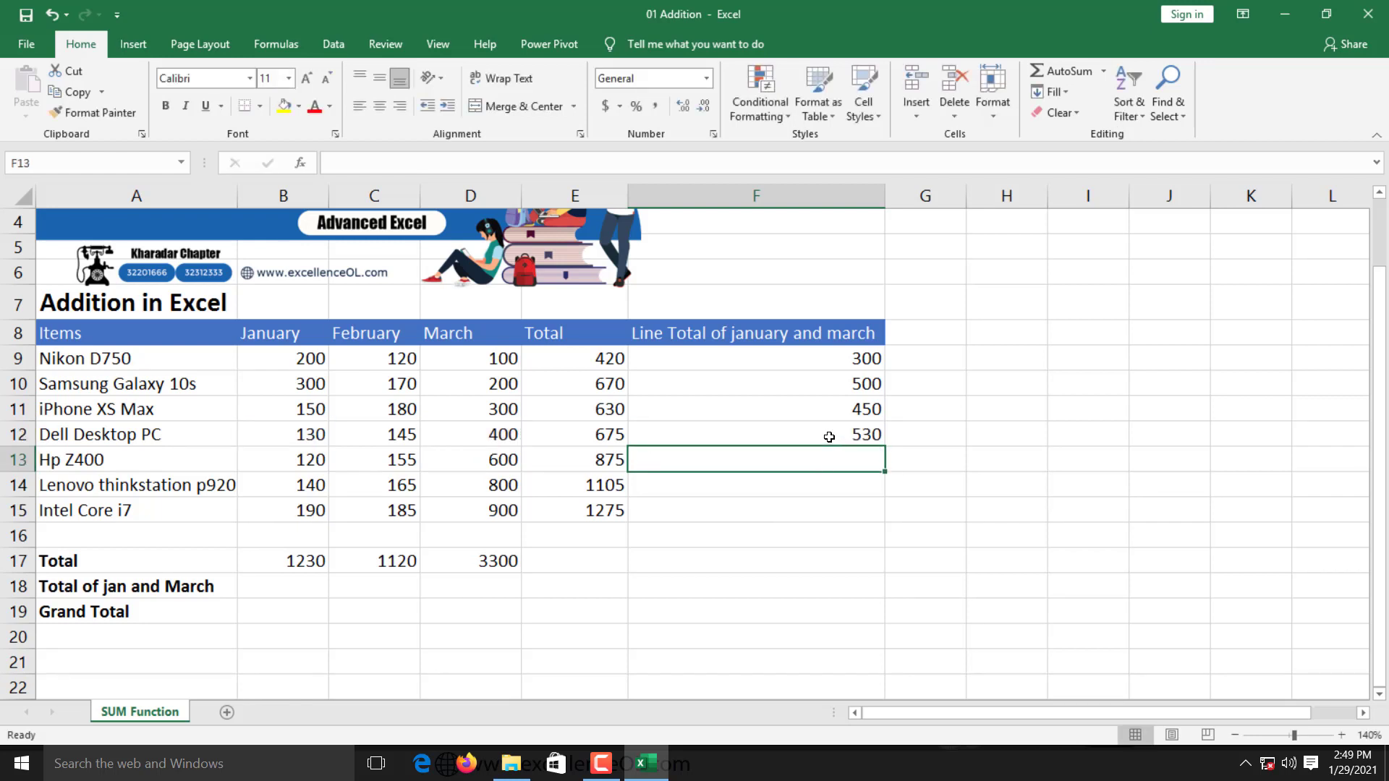
Step: Fill the line-total formula down from F12 to F15, giving 720, 940 and 1090
left_click_drag(828, 437, 836, 509)
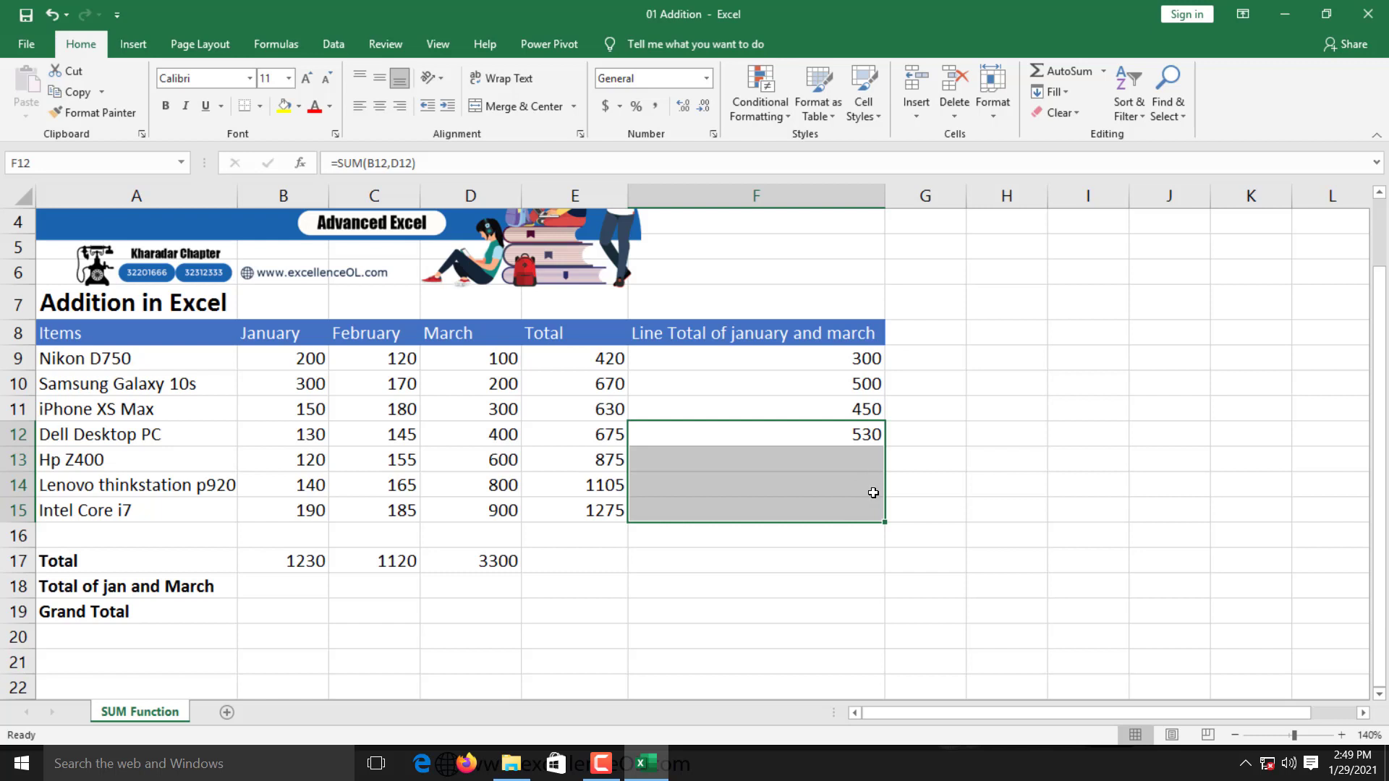
left_click(1062, 92)
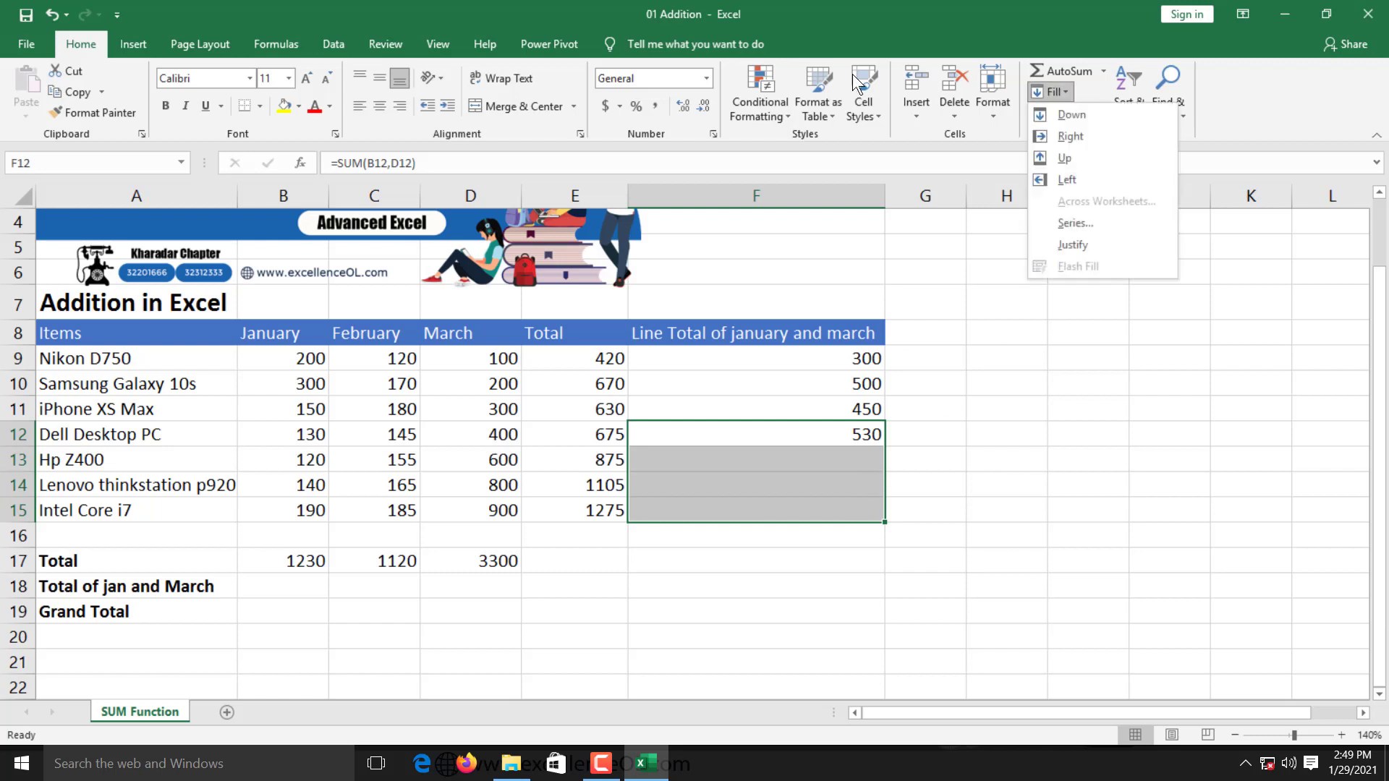
left_click(1103, 115)
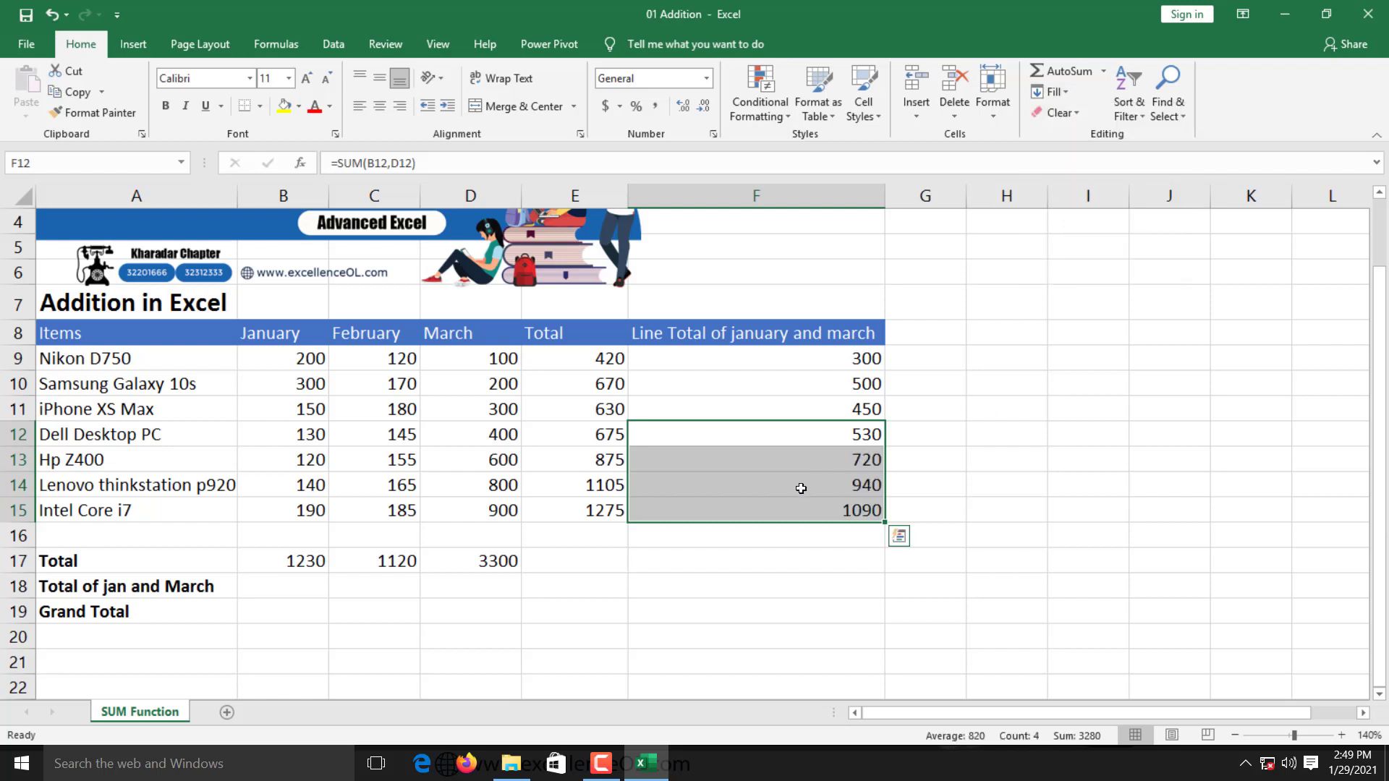
Step: Check that F15 holds =SUM(B15,D15), the 1090 total for Intel Core i7
left_click(729, 515)
double_click(729, 515)
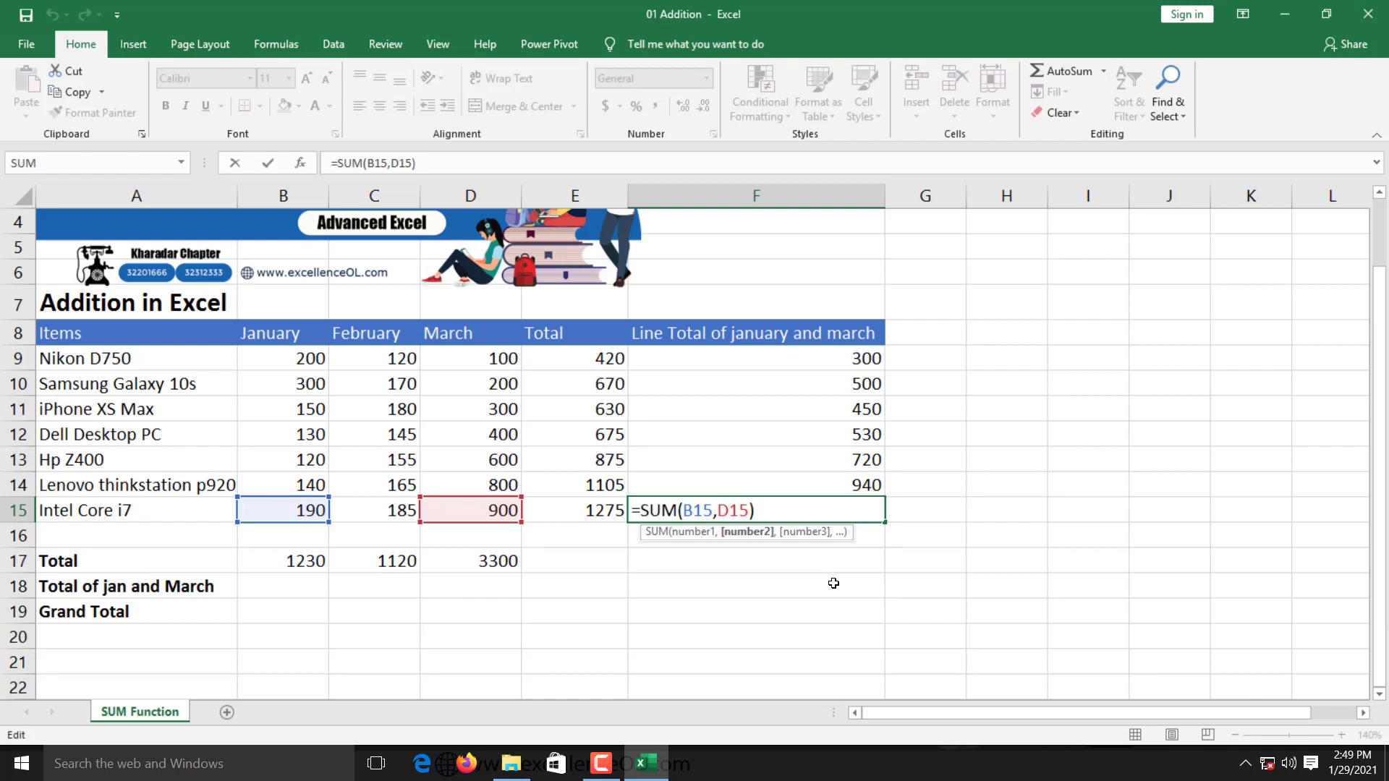
key("Escape")
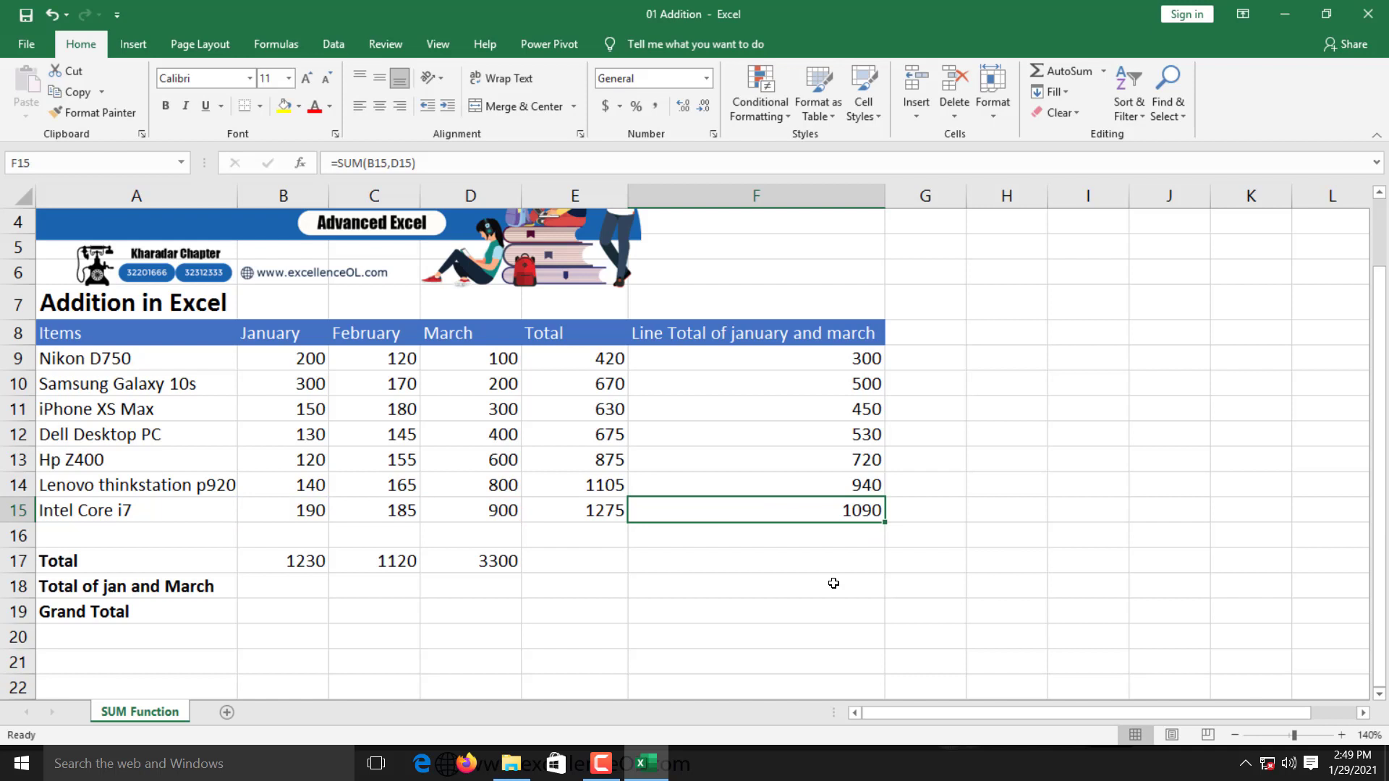
key("F2")
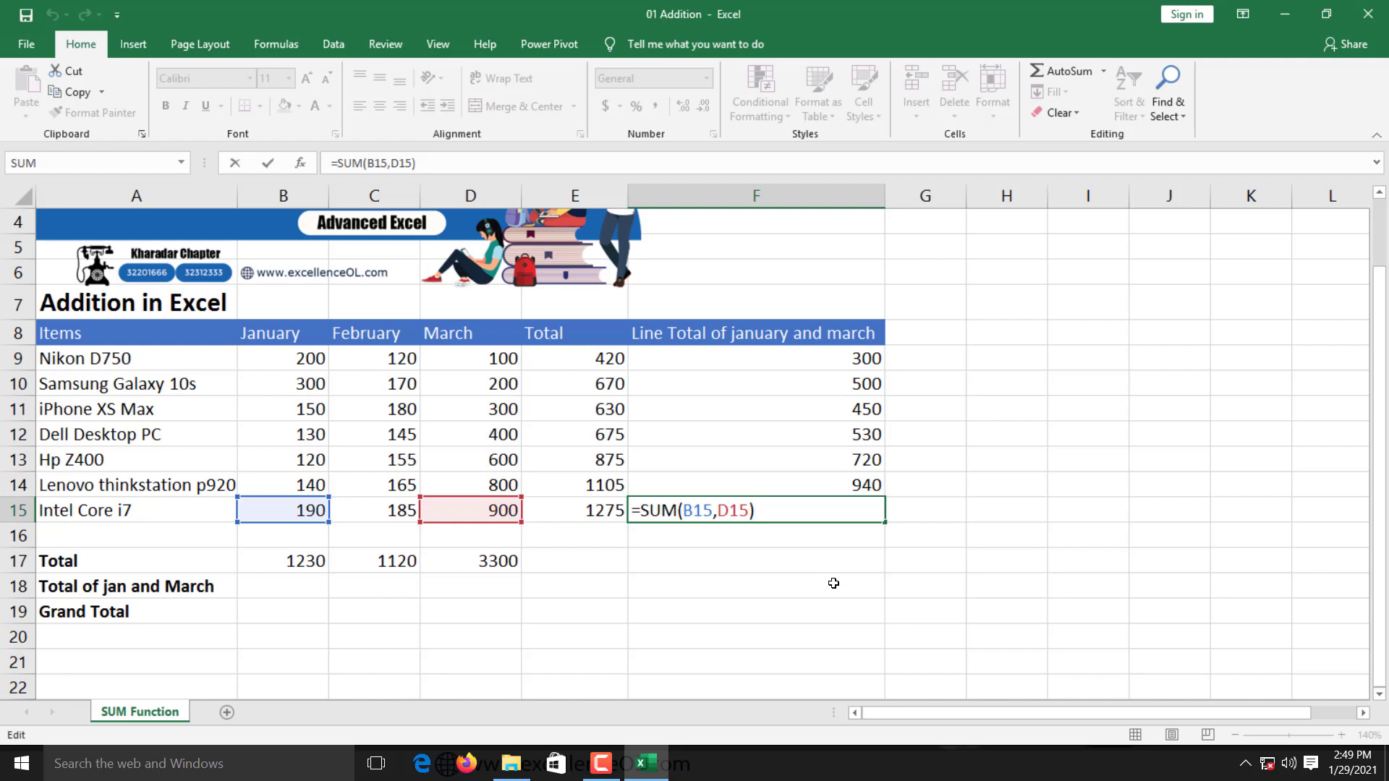
key("Return")
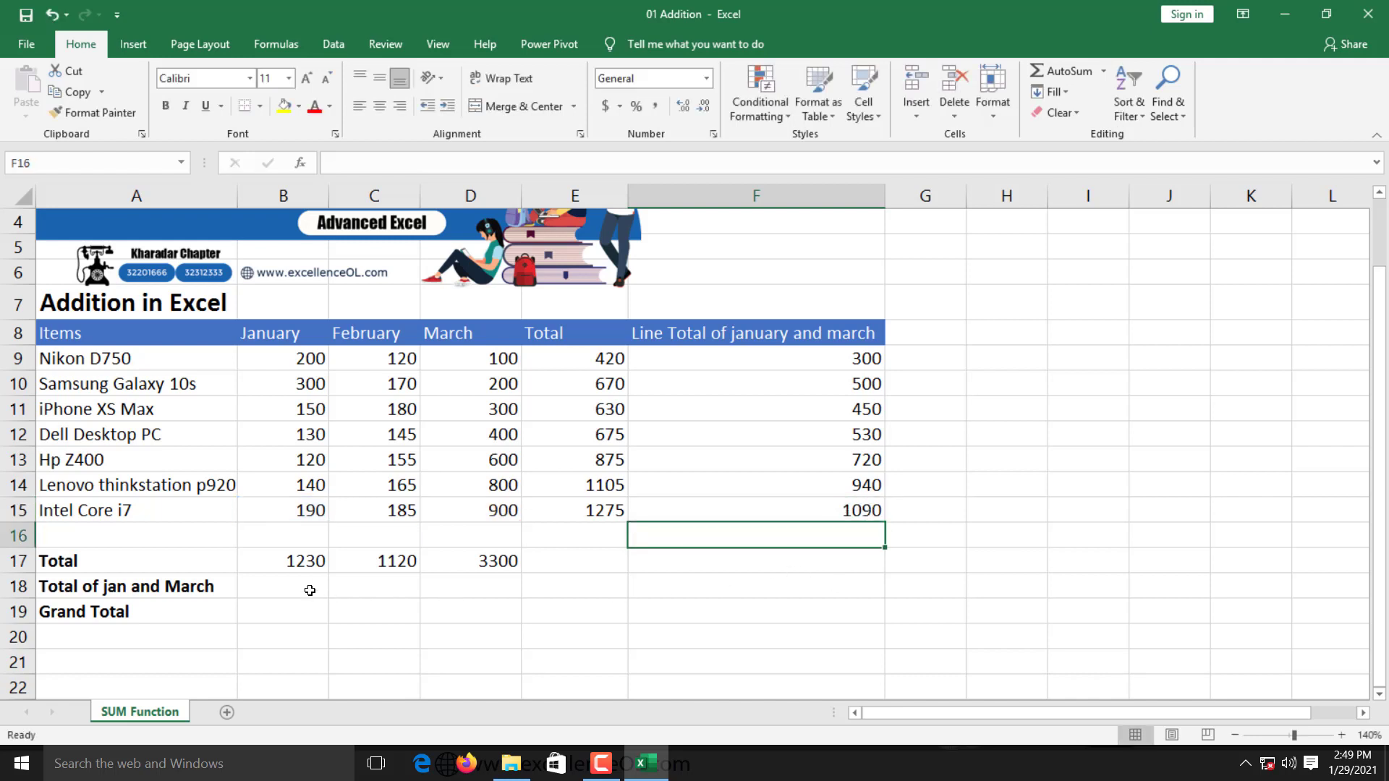
Step: Enter =SUM(B9:B15,D9:D15) in B18 to get the January and March total of 4530
left_click(309, 590)
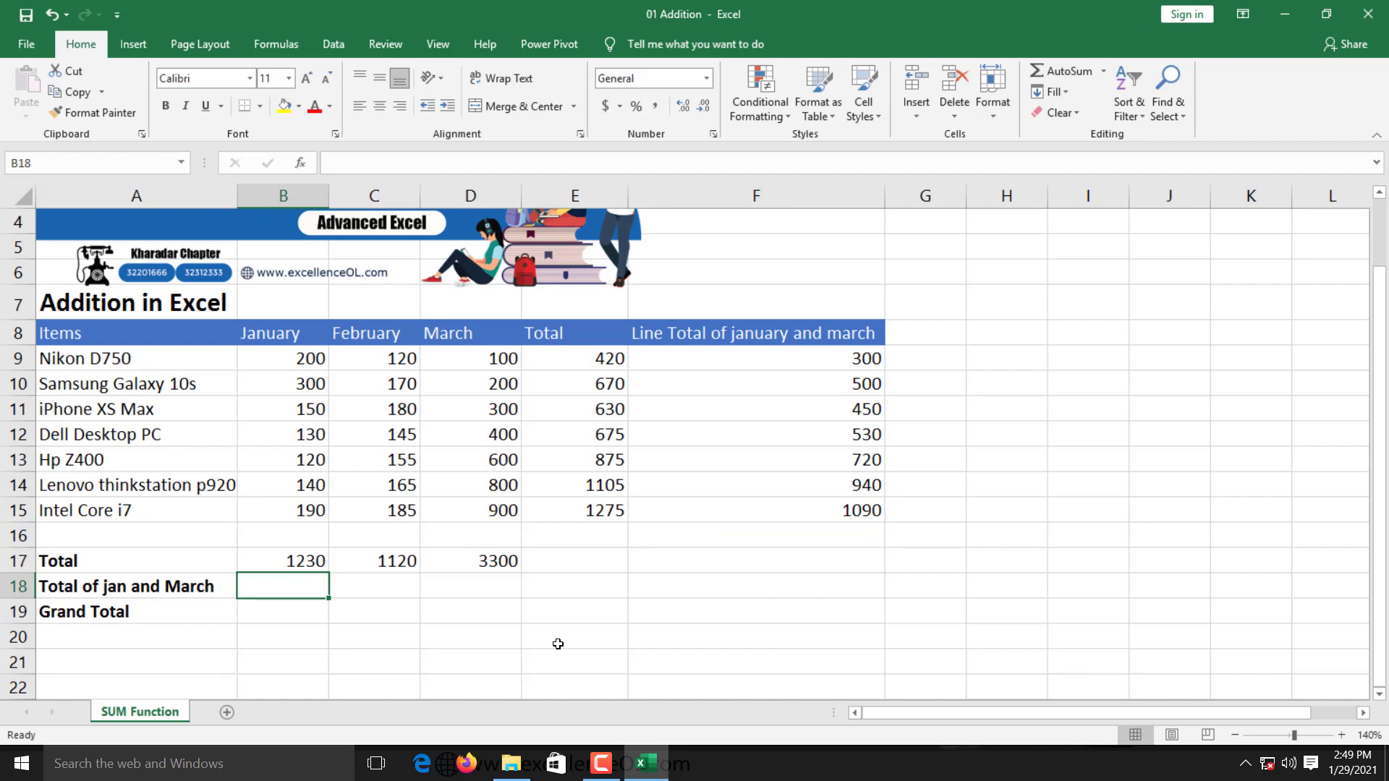
type("=sum")
key("Tab")
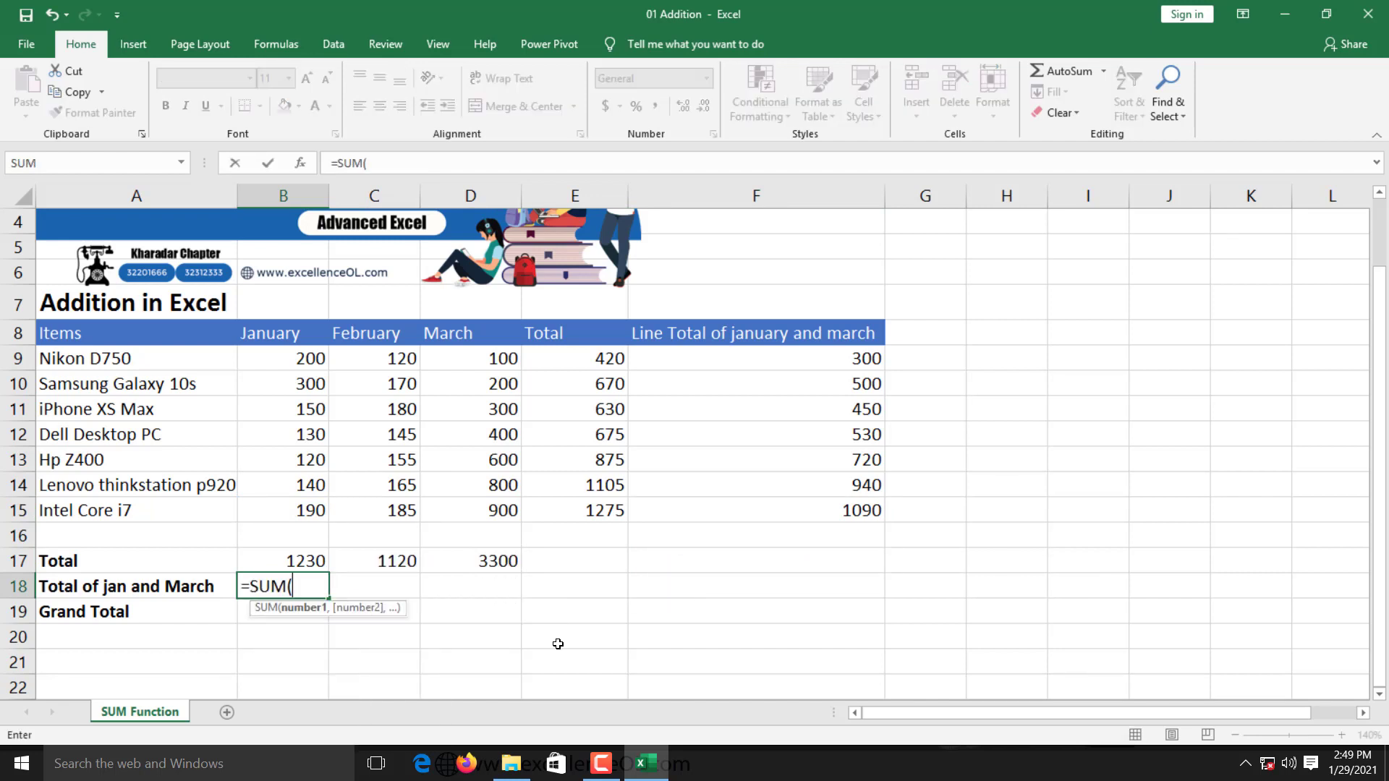
left_click_drag(301, 359, 298, 505)
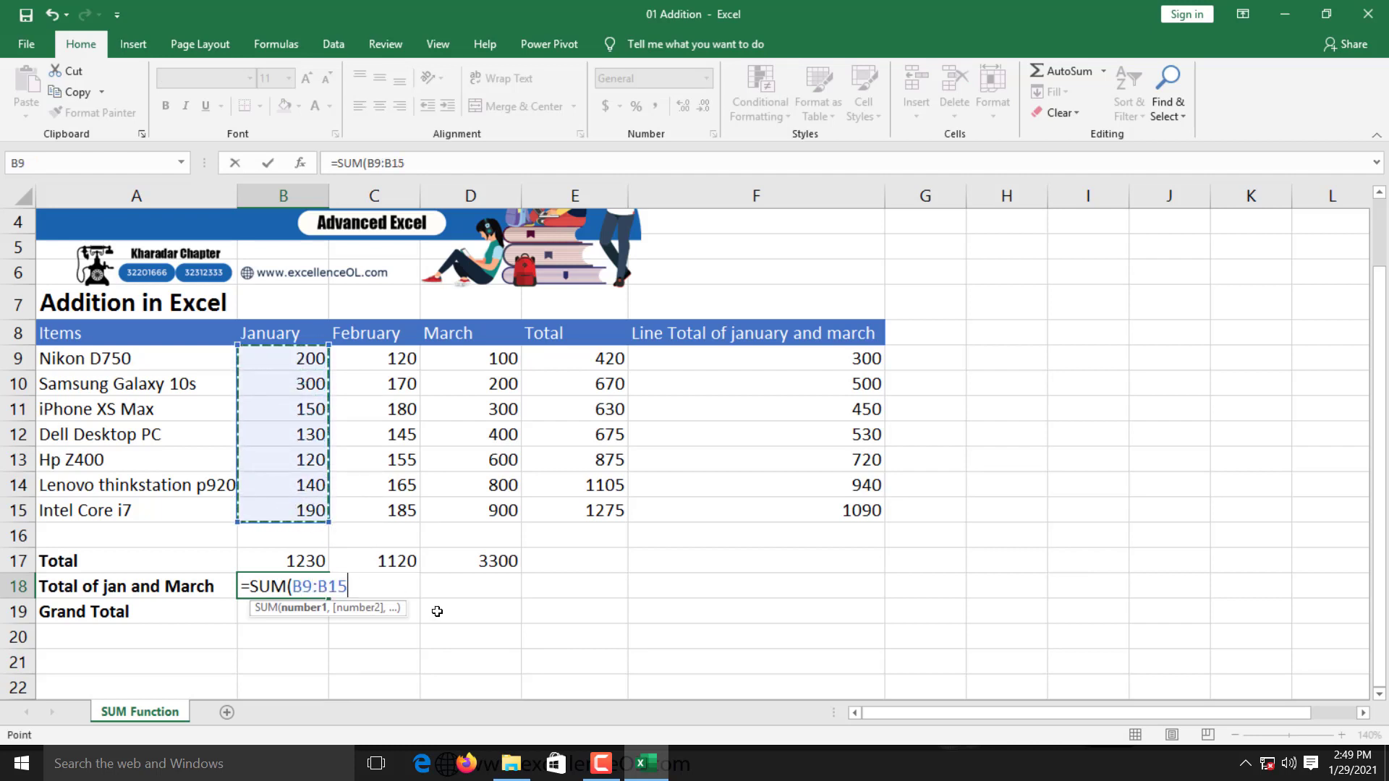
type(",")
left_click_drag(498, 360, 487, 509)
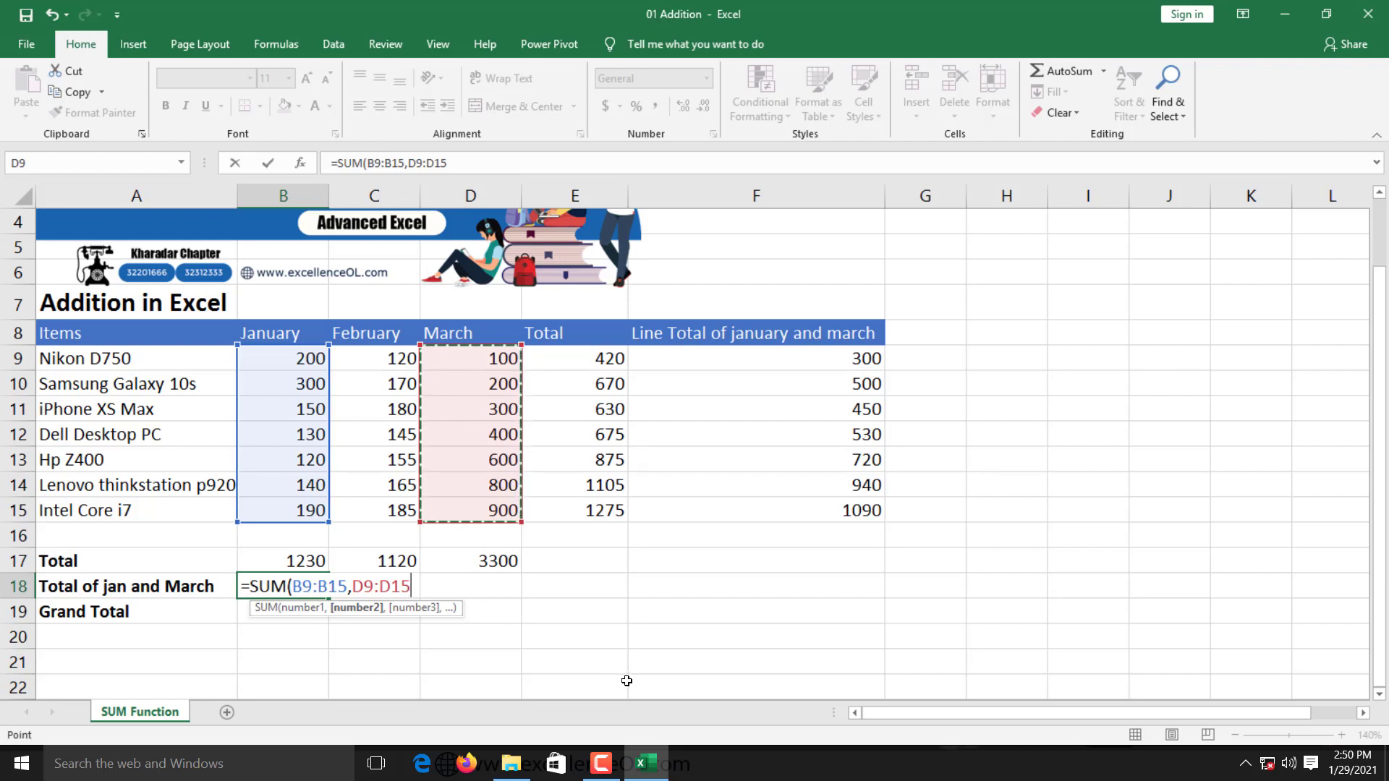
type(")")
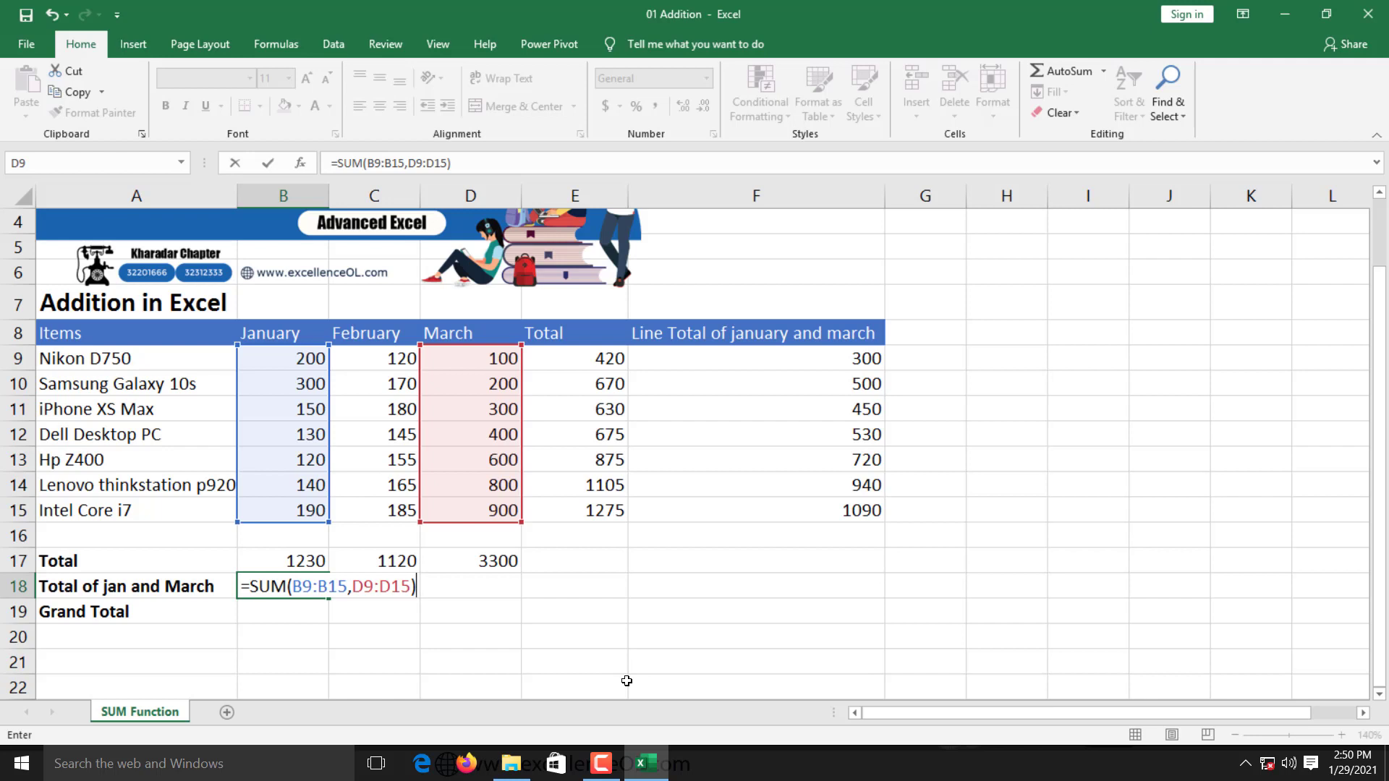
key("Return")
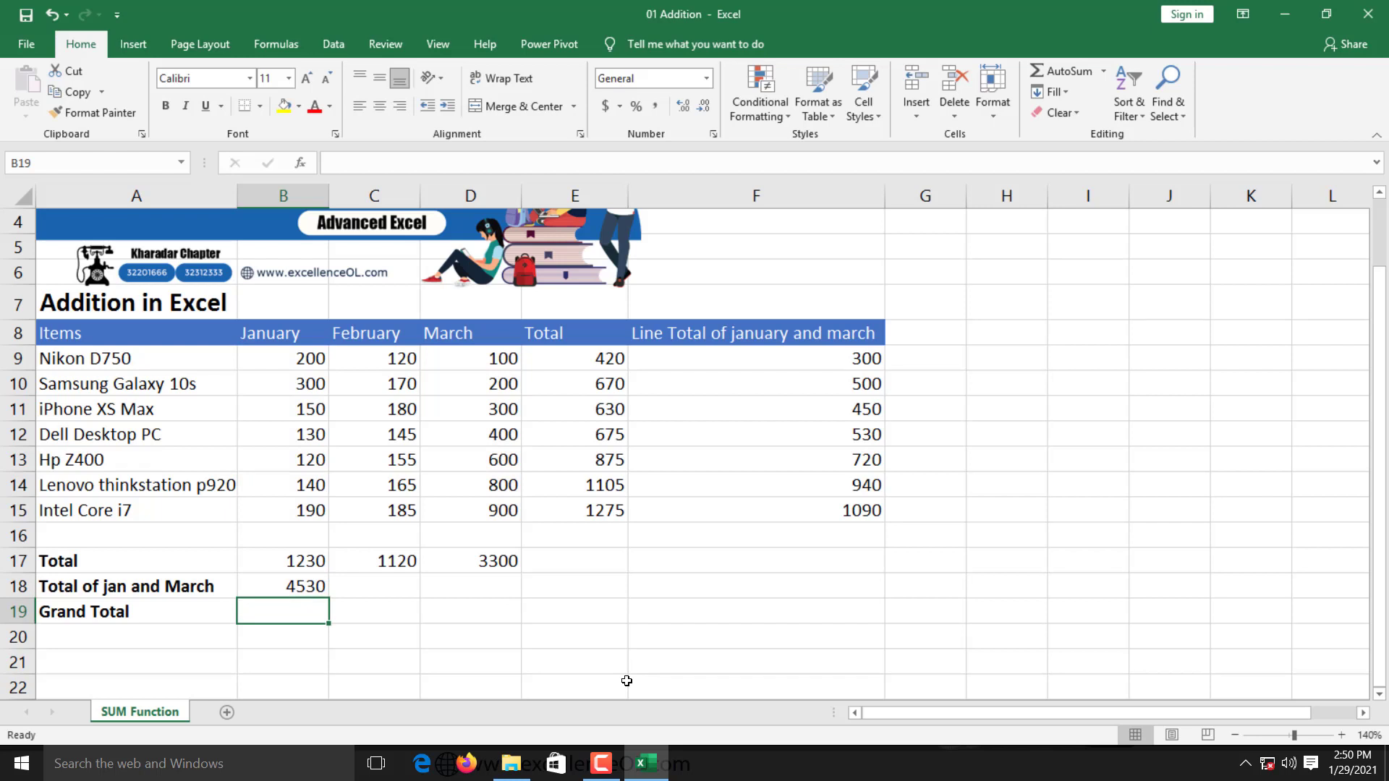
Step: Enter =SUM(B9:D15) in B19 for a Grand Total of 5650
type("=su")
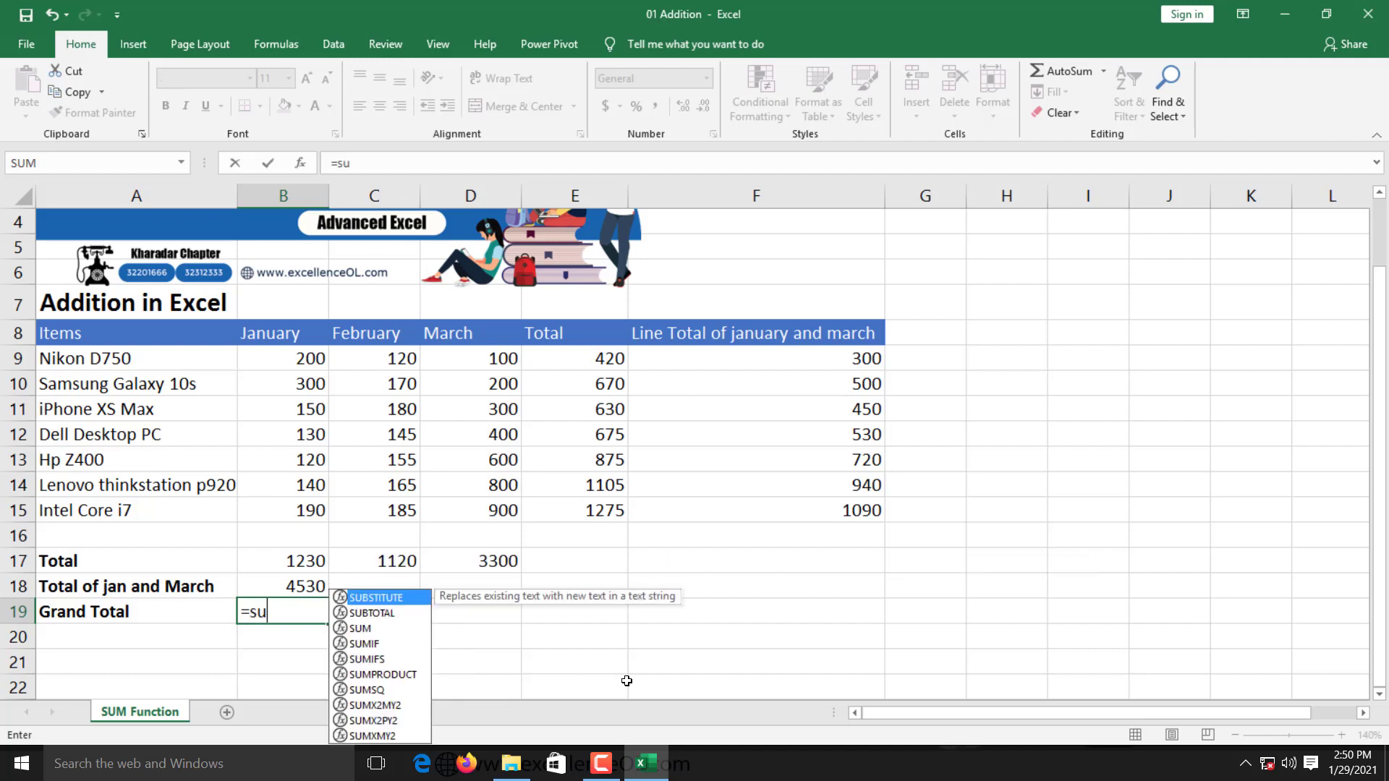
type("m")
key("Tab")
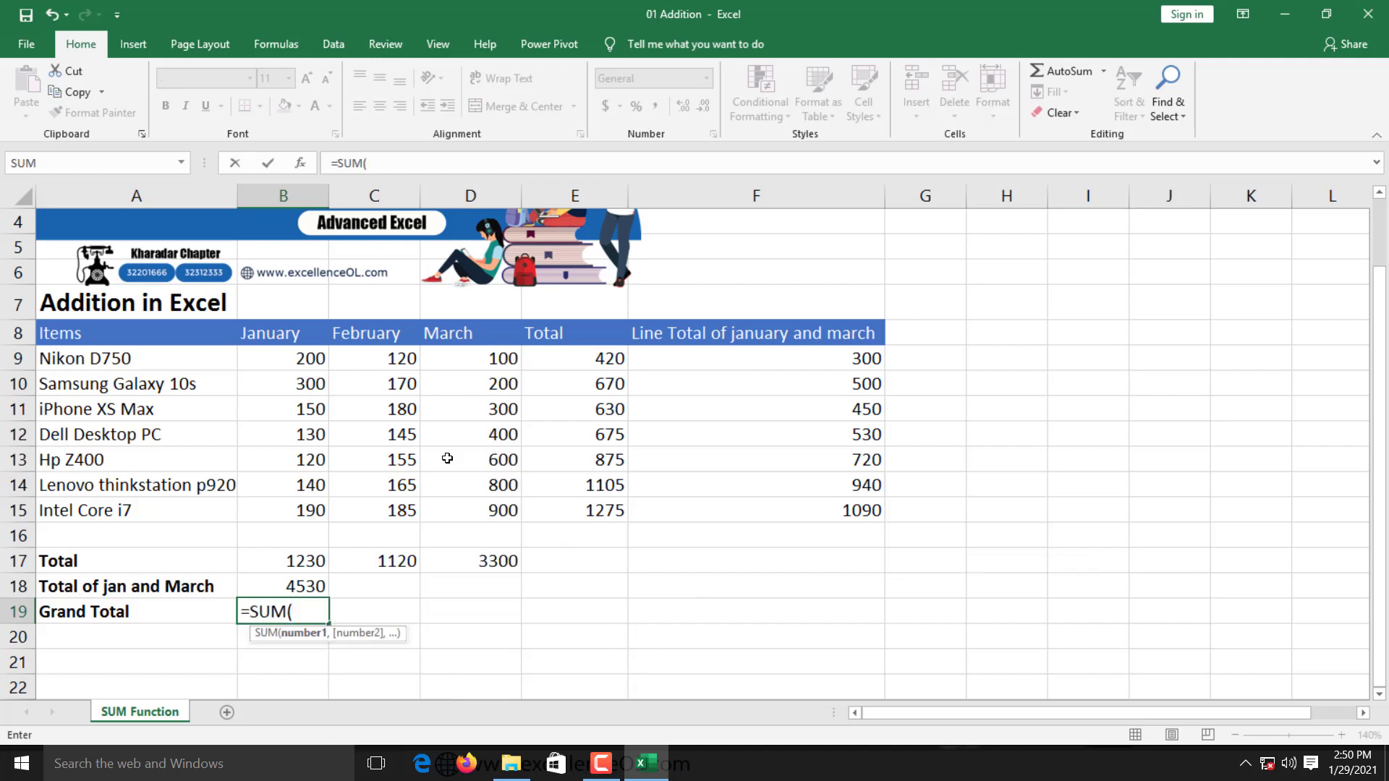
mouse_move(293, 358)
left_mouse_down()
mouse_move(482, 388)
mouse_move(491, 517)
left_mouse_up()
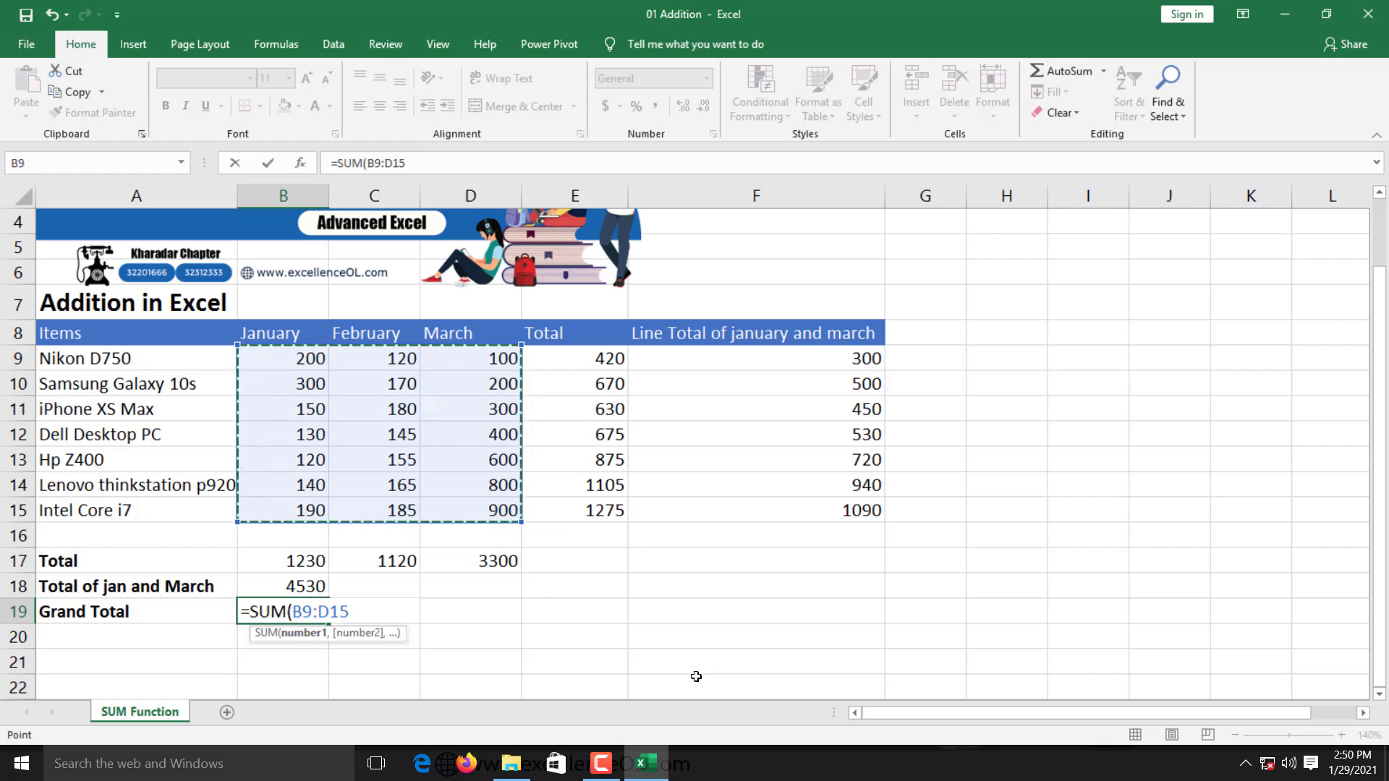
key("ctrl+Return")
Step: Enter =SUM(B17:D17) in C19, matching the 5650 Grand Total from the column totals
key("Right")
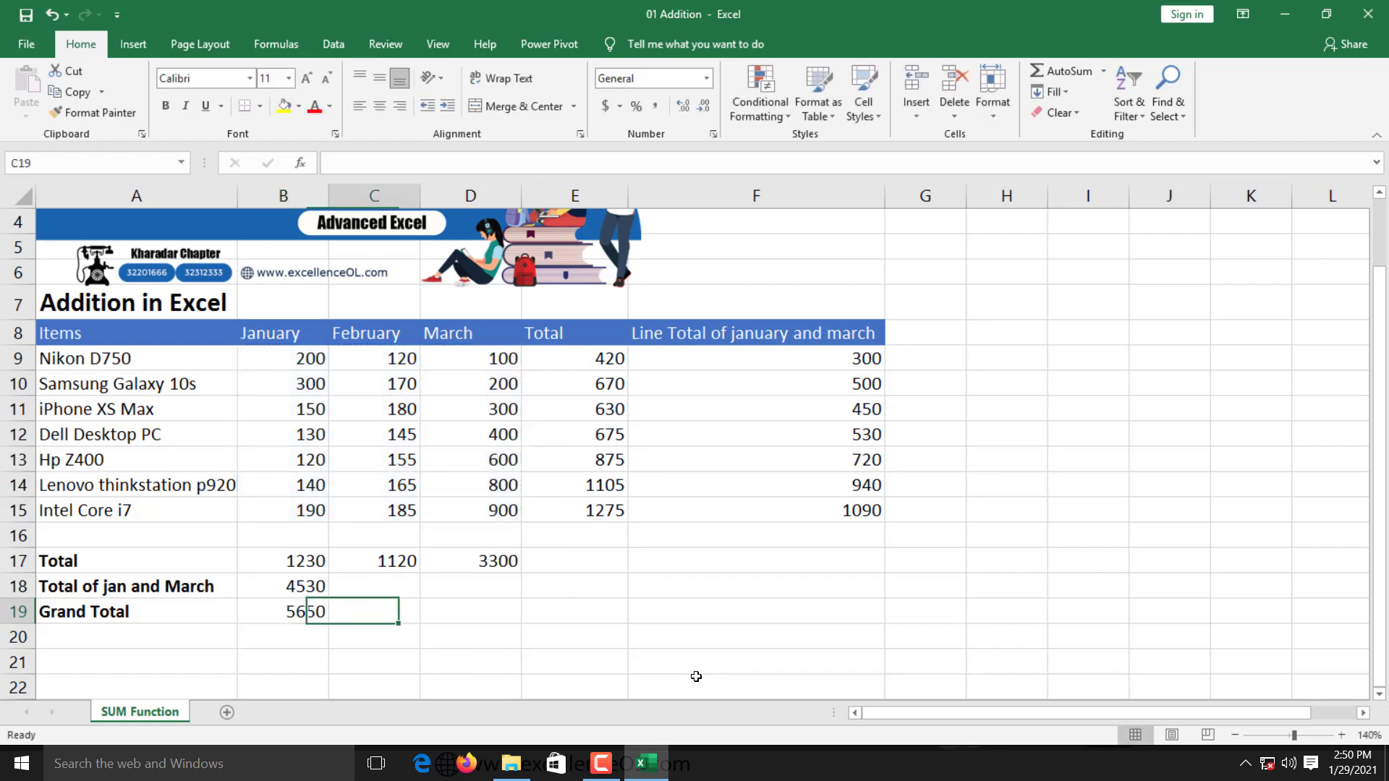
type("=sum")
key("Tab")
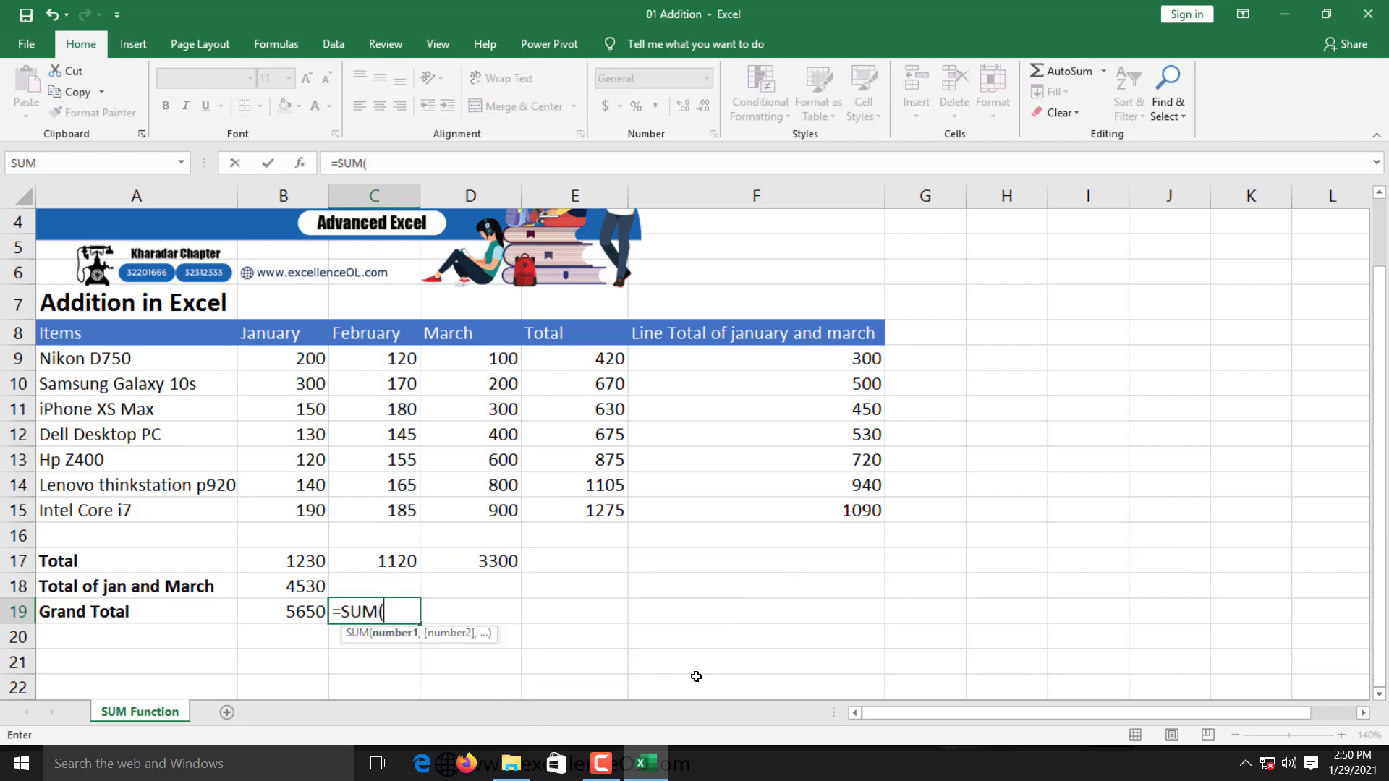
left_click_drag(295, 561, 489, 562)
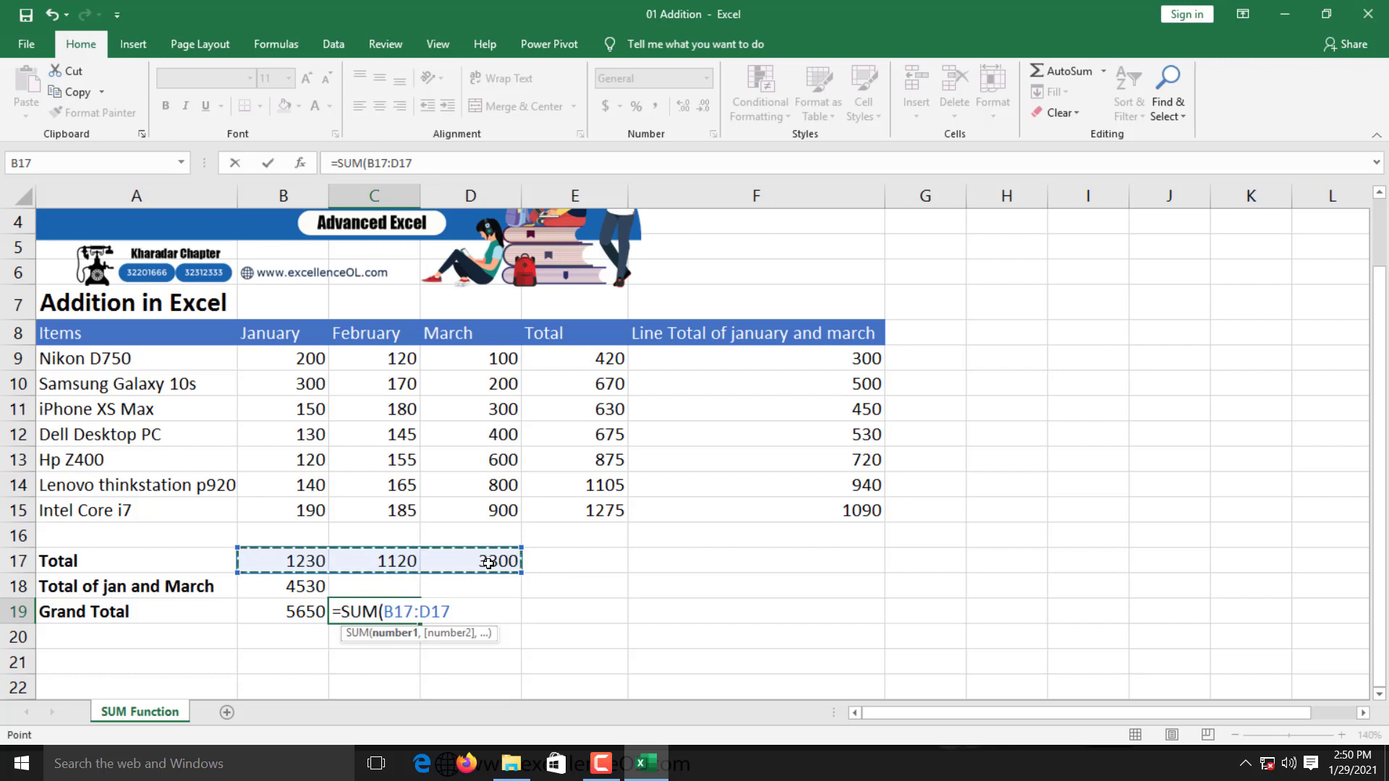
key("ctrl+Return")
key("Right")
key("Right")
key("Right")
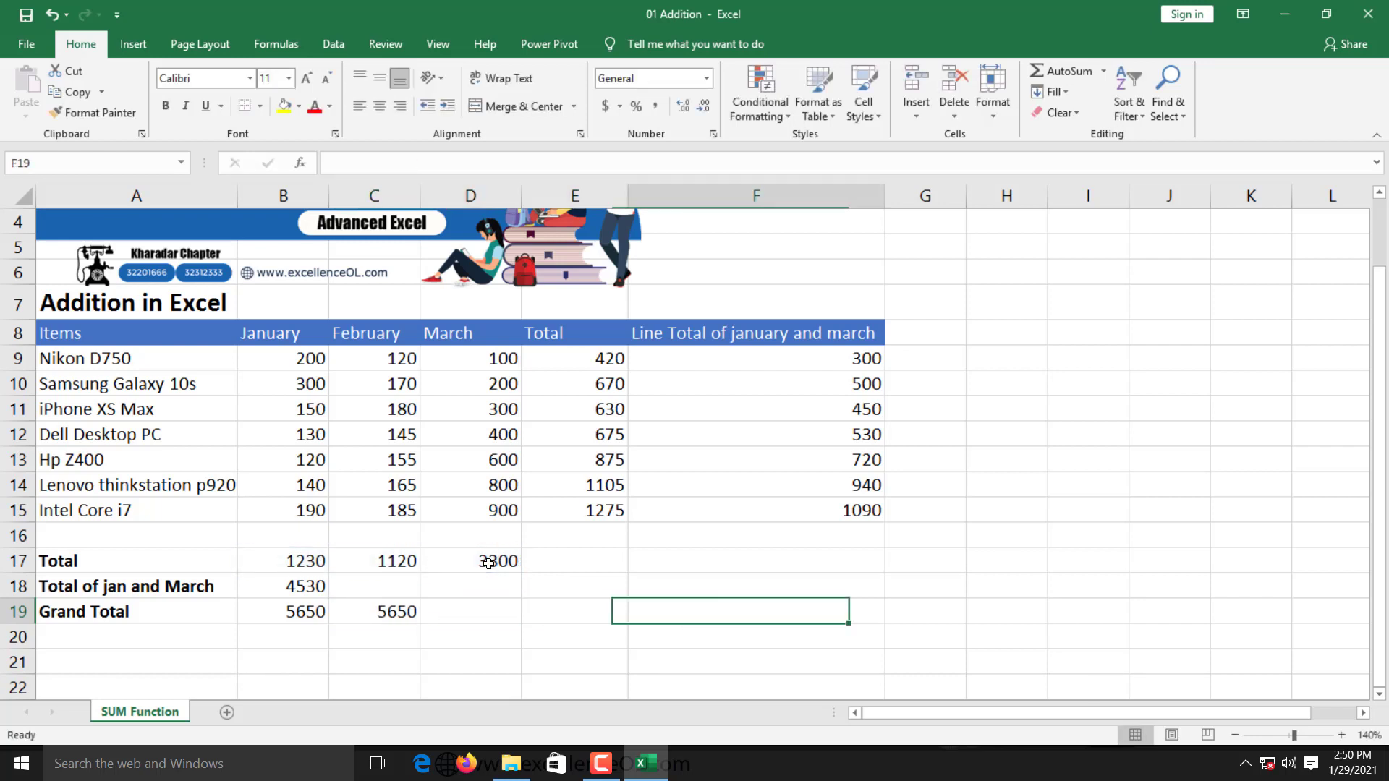
Step: Enter =SUM(E9:E15) in E19 for a 5650 Grand Total, then compare it across row 19
left_click(605, 605)
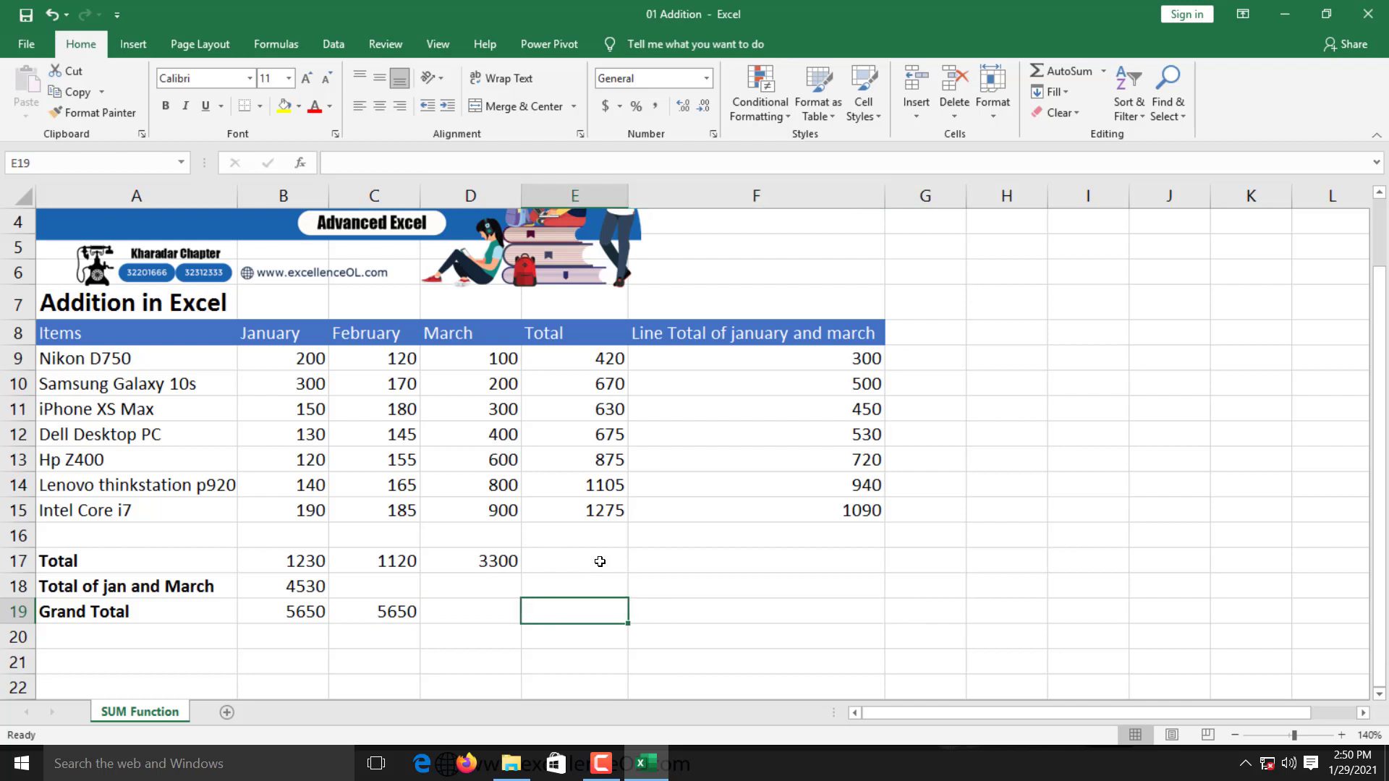
left_click(580, 363)
left_click(584, 386)
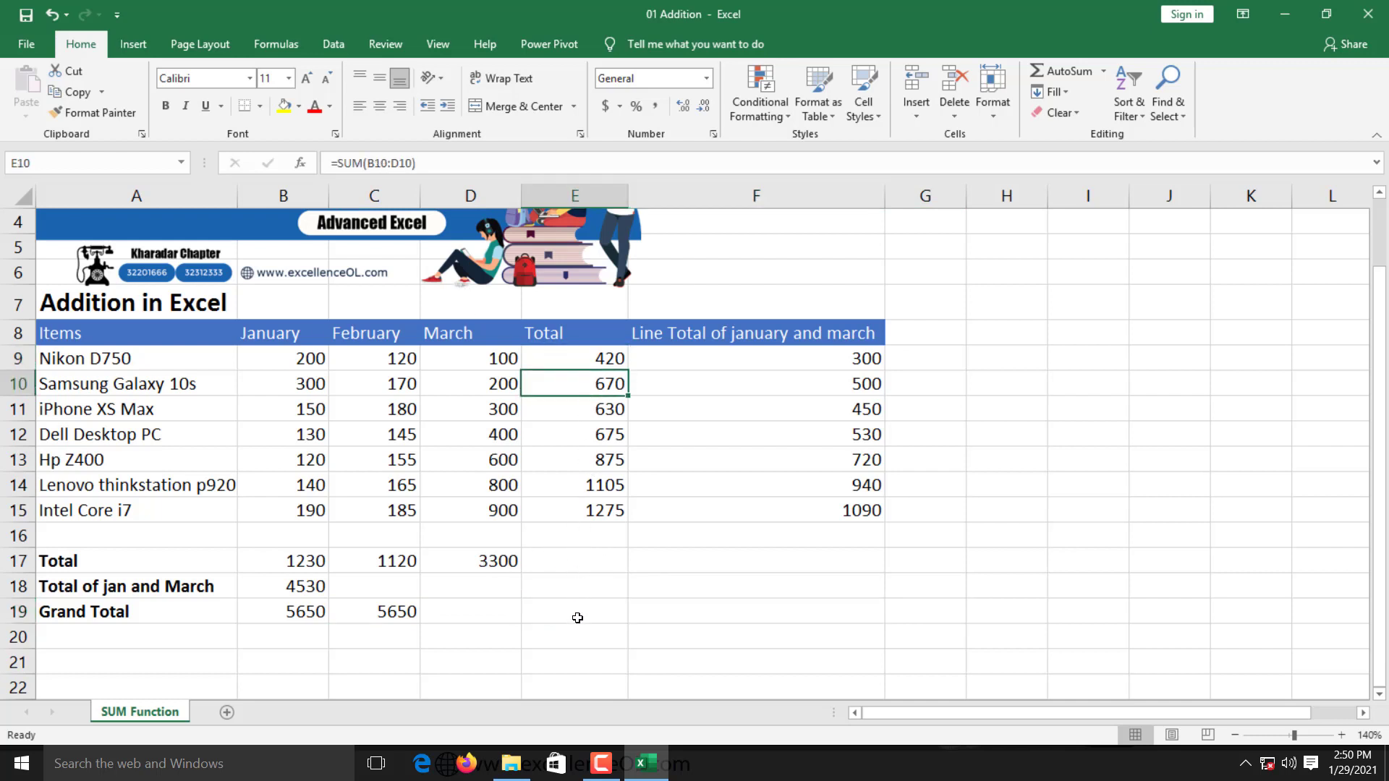
left_click(615, 612)
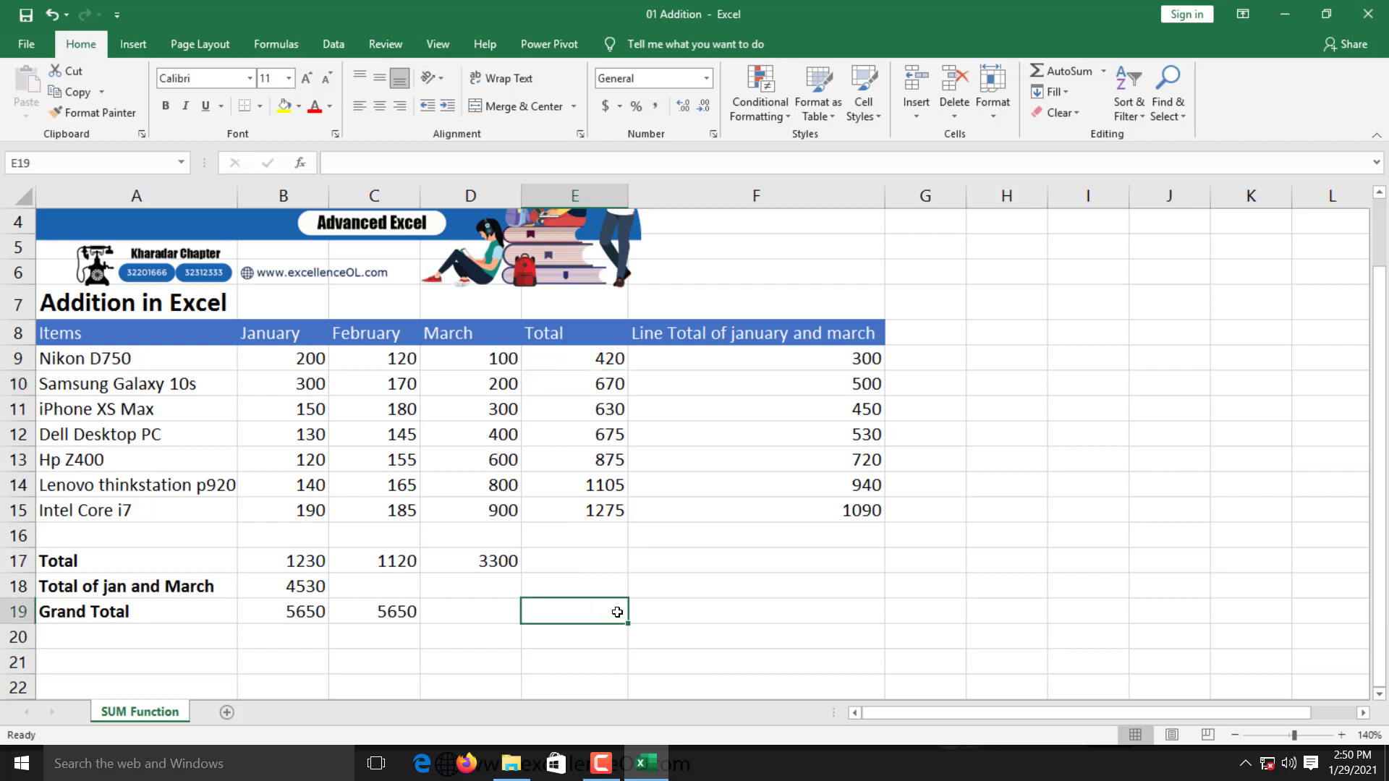
type("=SUM(")
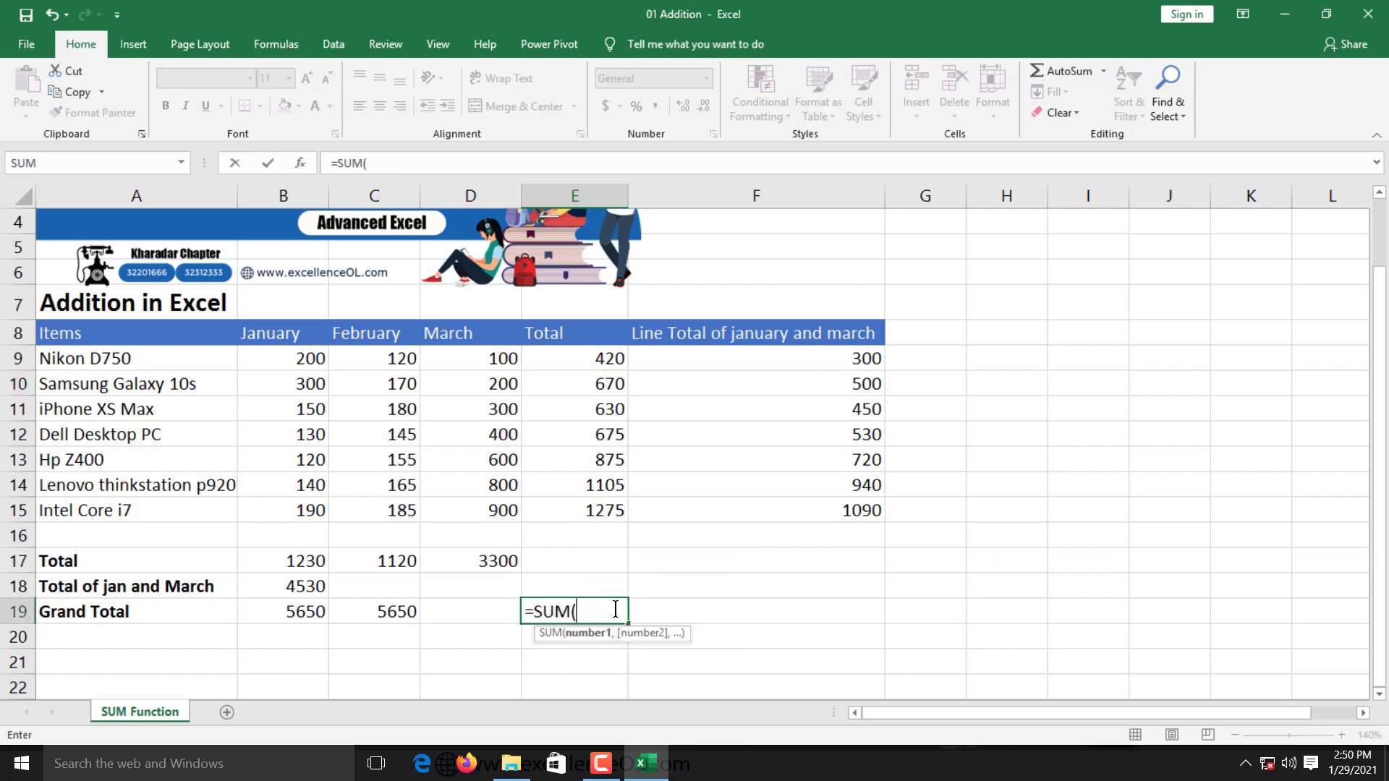
left_click_drag(594, 360, 593, 507)
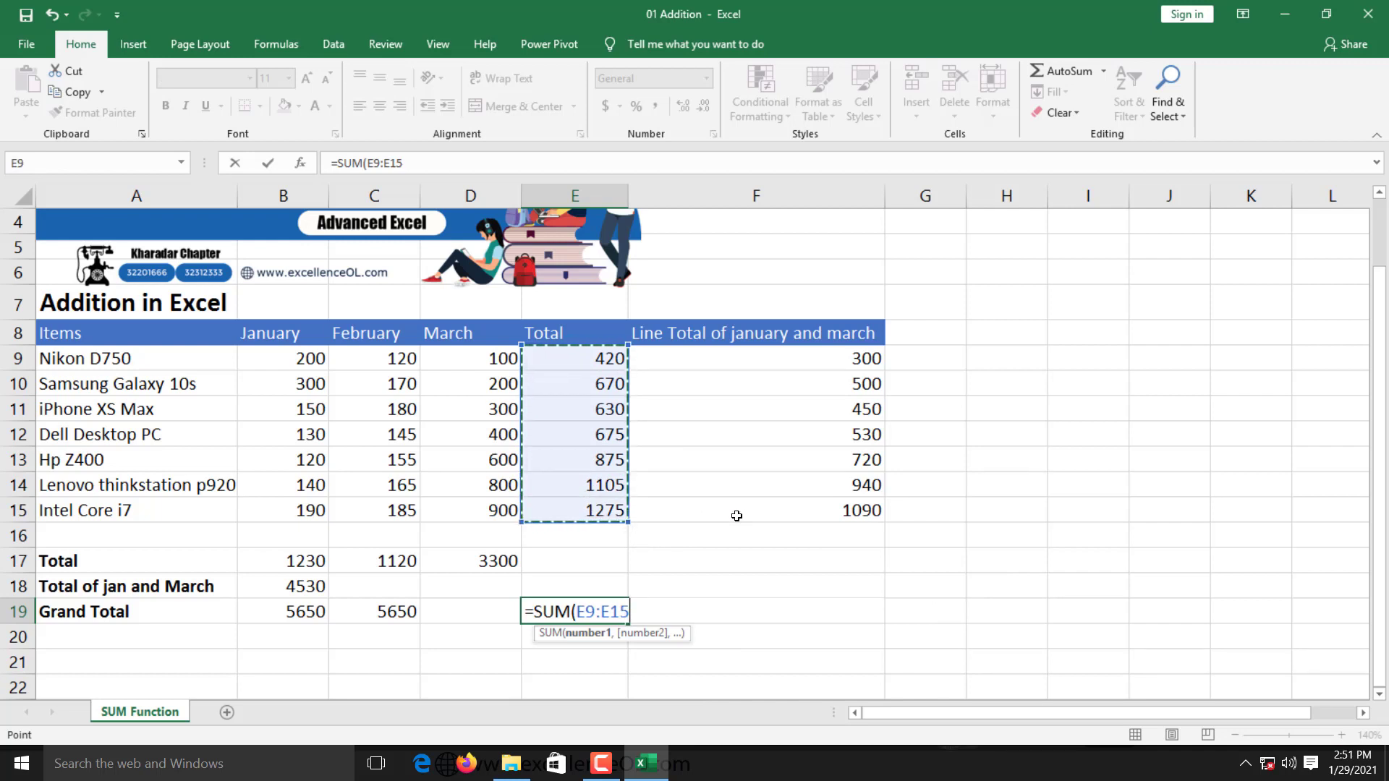
key("ctrl+Return")
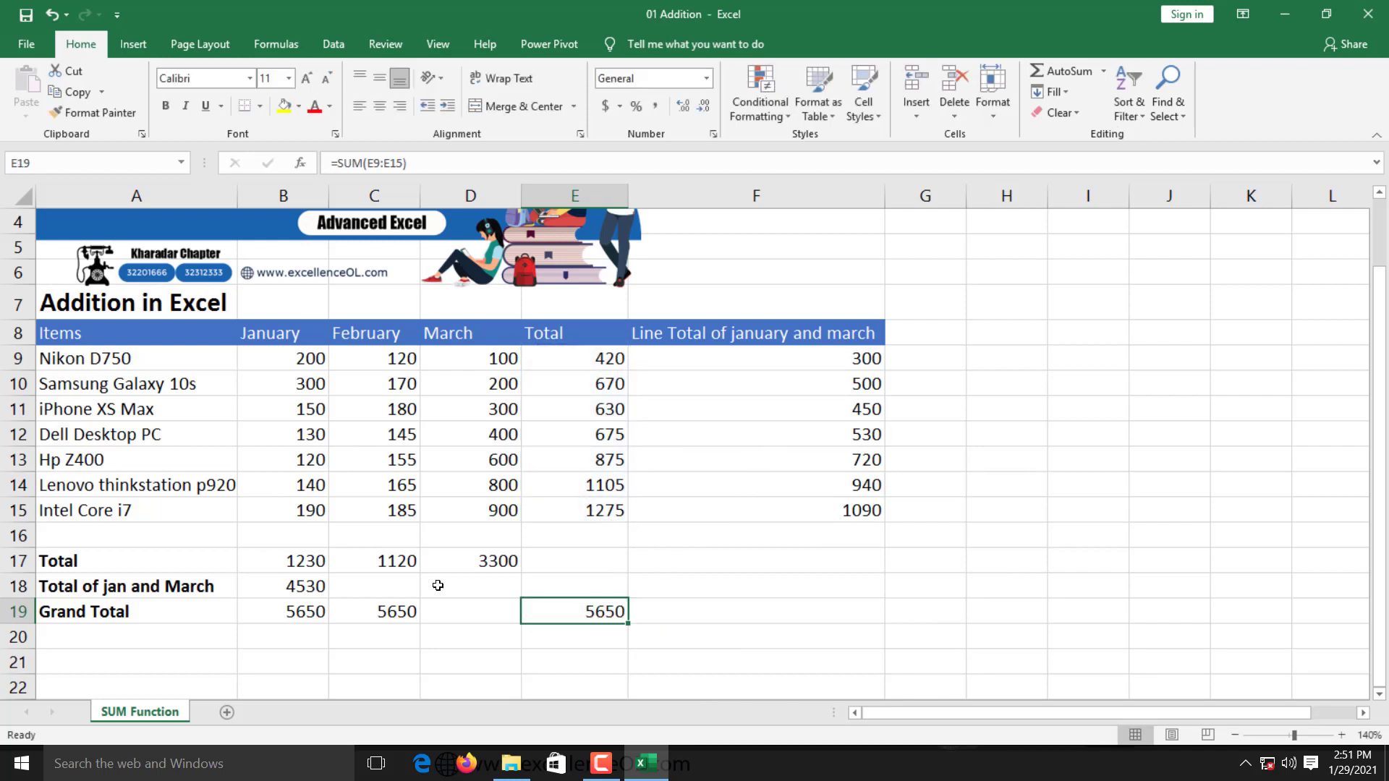
left_click_drag(291, 607, 608, 611)
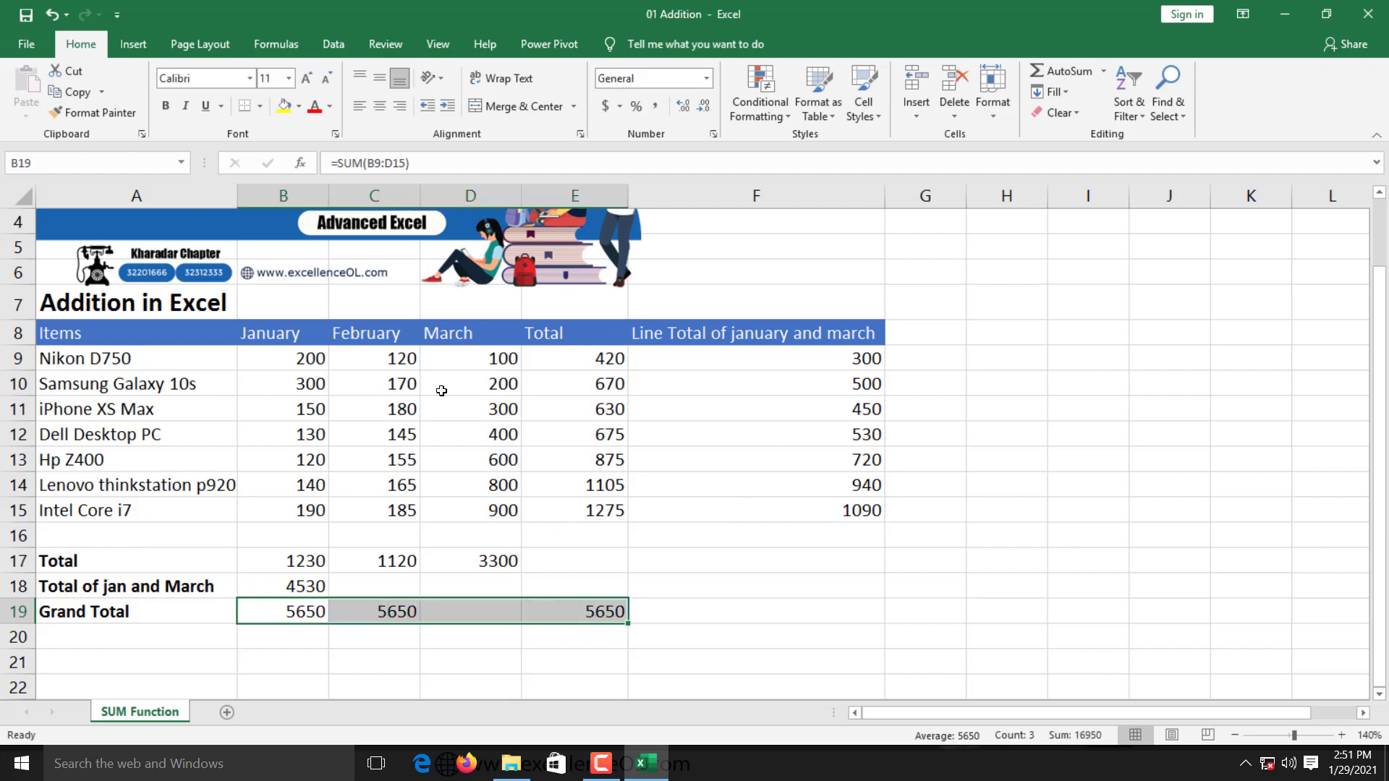
left_click(732, 640)
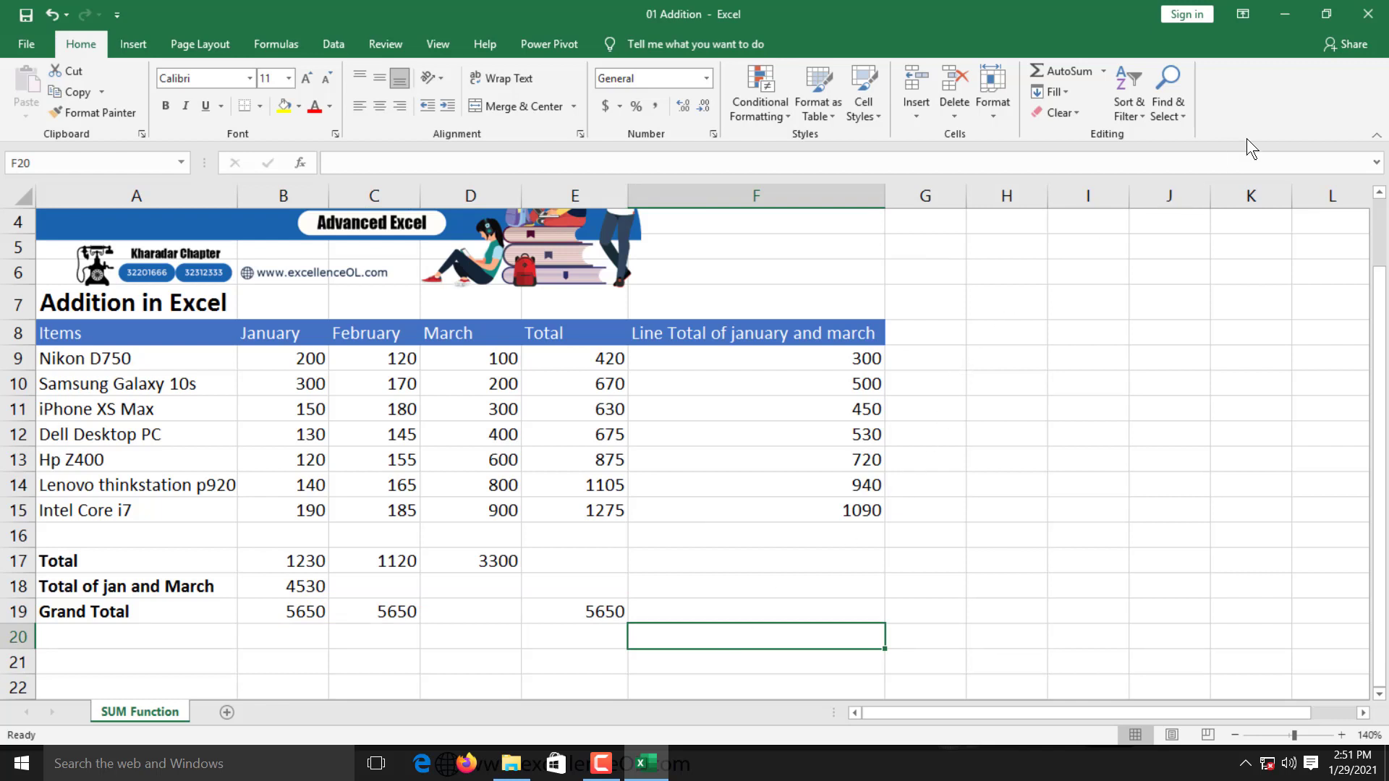
Step: Close 01 Addition without saving and minimize File Explorer to reveal the desktop
left_click(1374, 16)
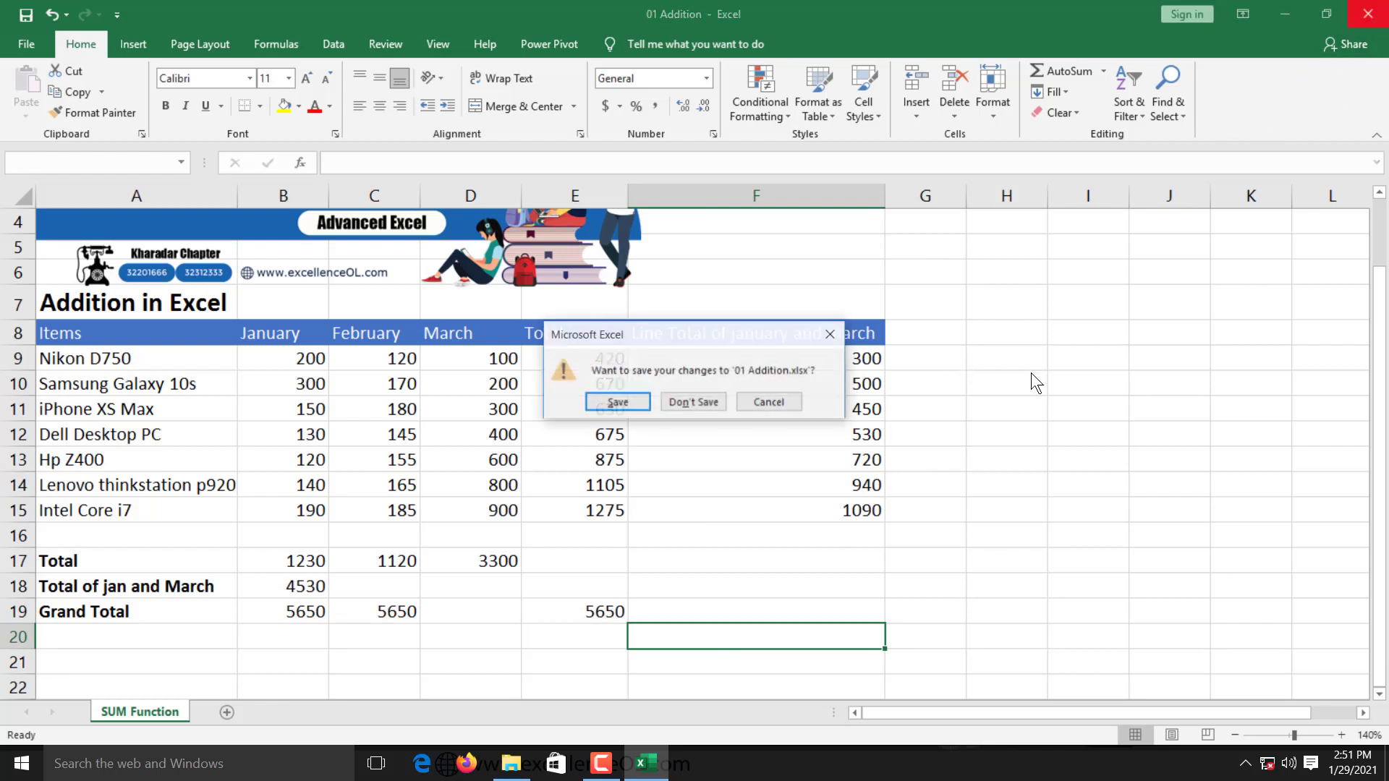
left_click(705, 406)
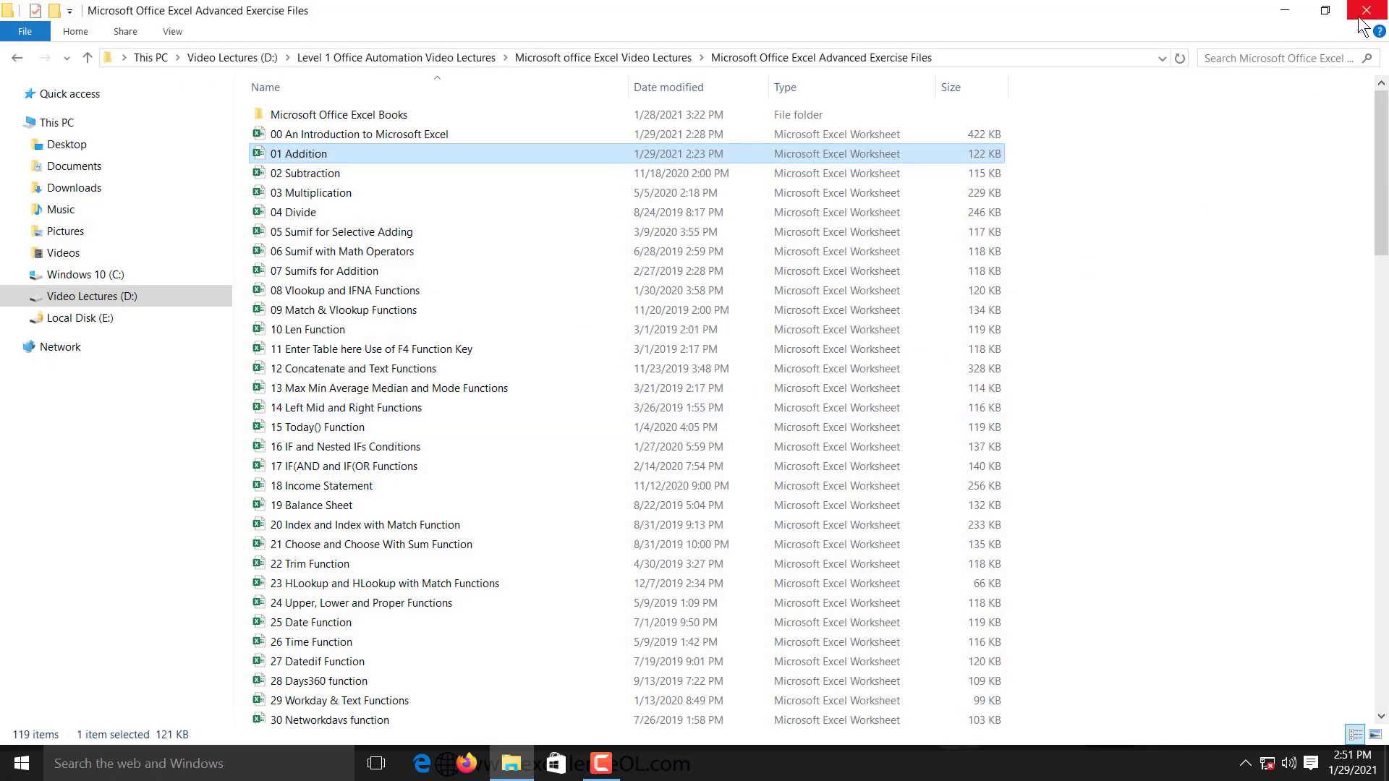
left_click(1284, 13)
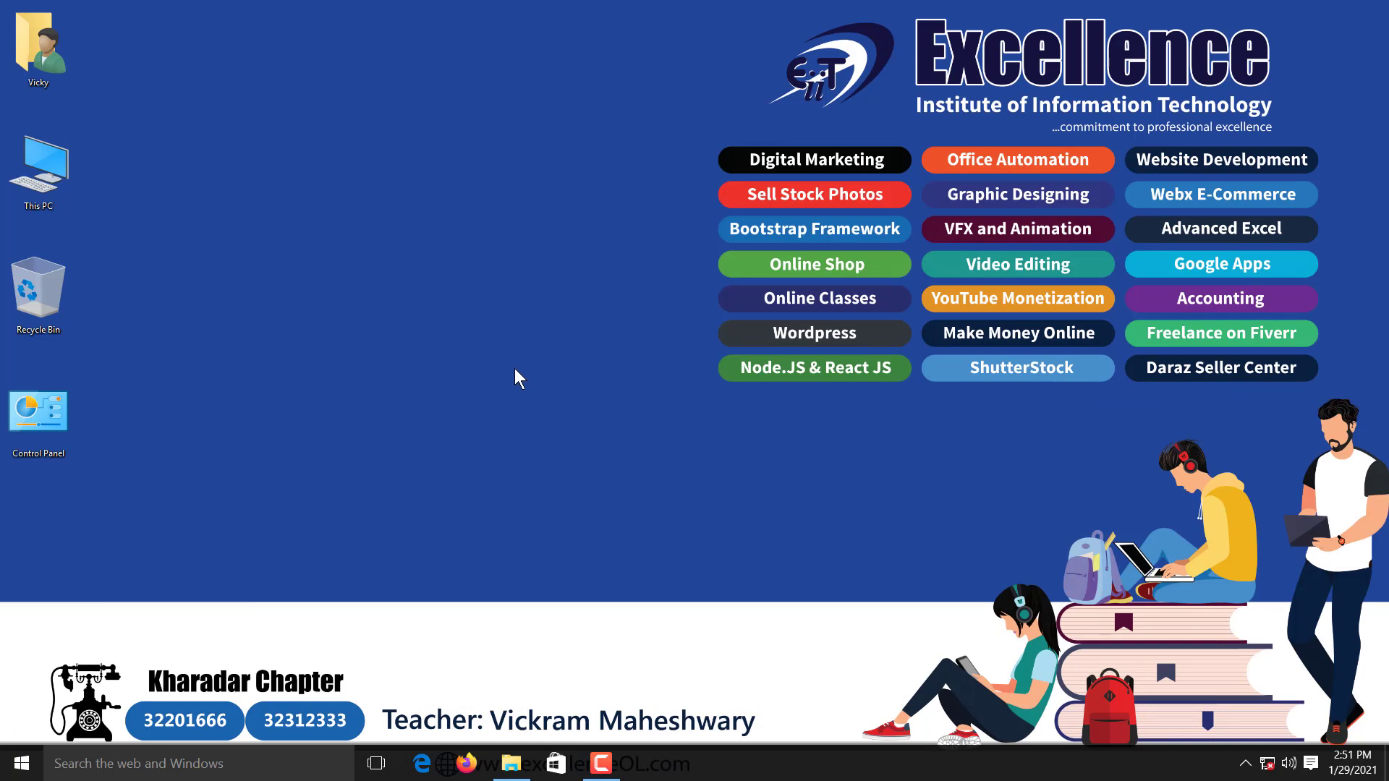